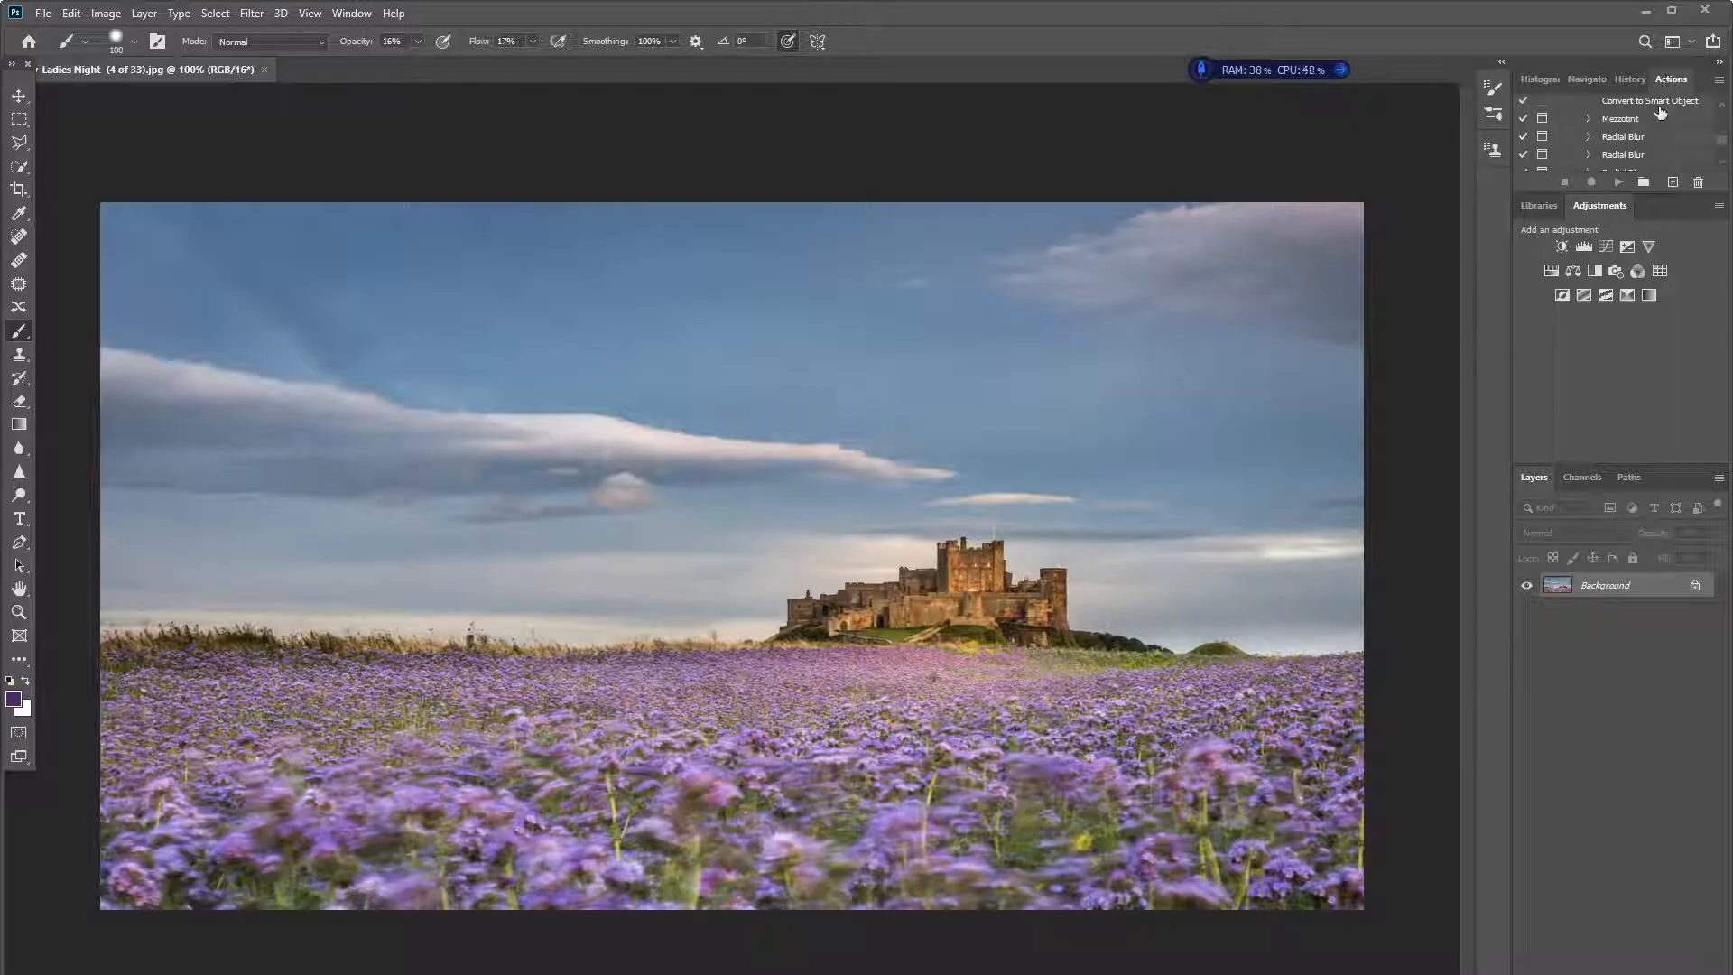
# - Create a new action set named "Youtube Videos"
pyautogui.click(1645, 184)
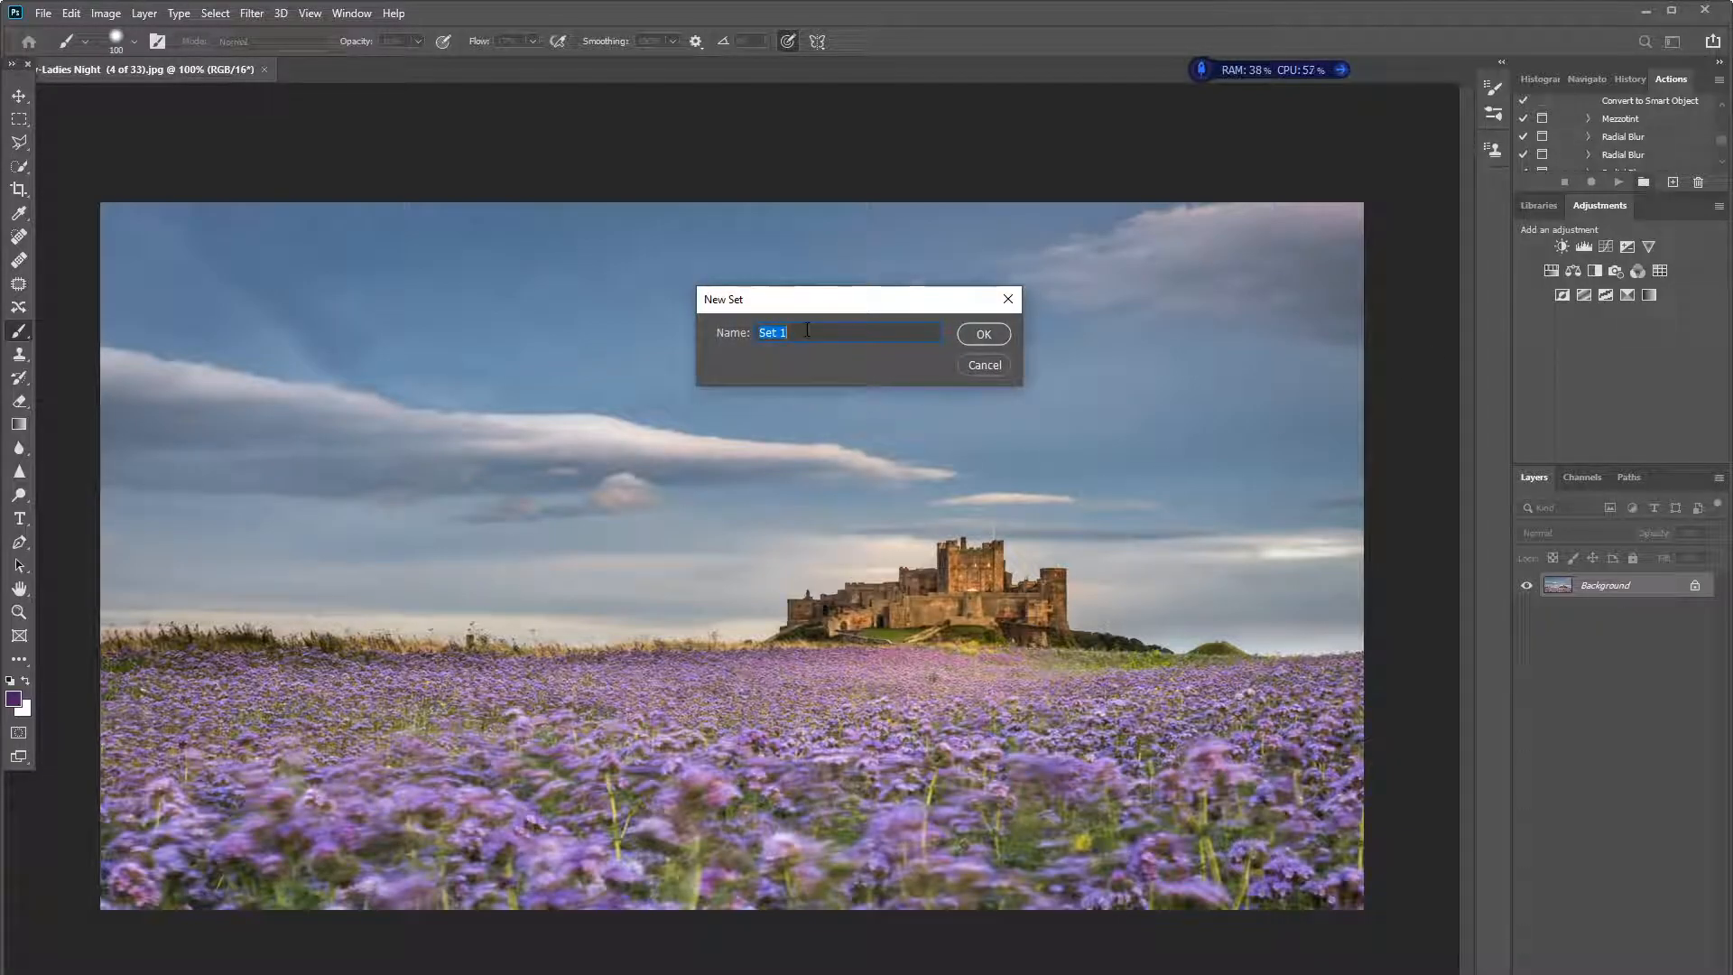
pyautogui.write('Your')
pyautogui.write('ube V')
pyautogui.write('ide')
pyautogui.write('os')
pyautogui.click(996, 334)
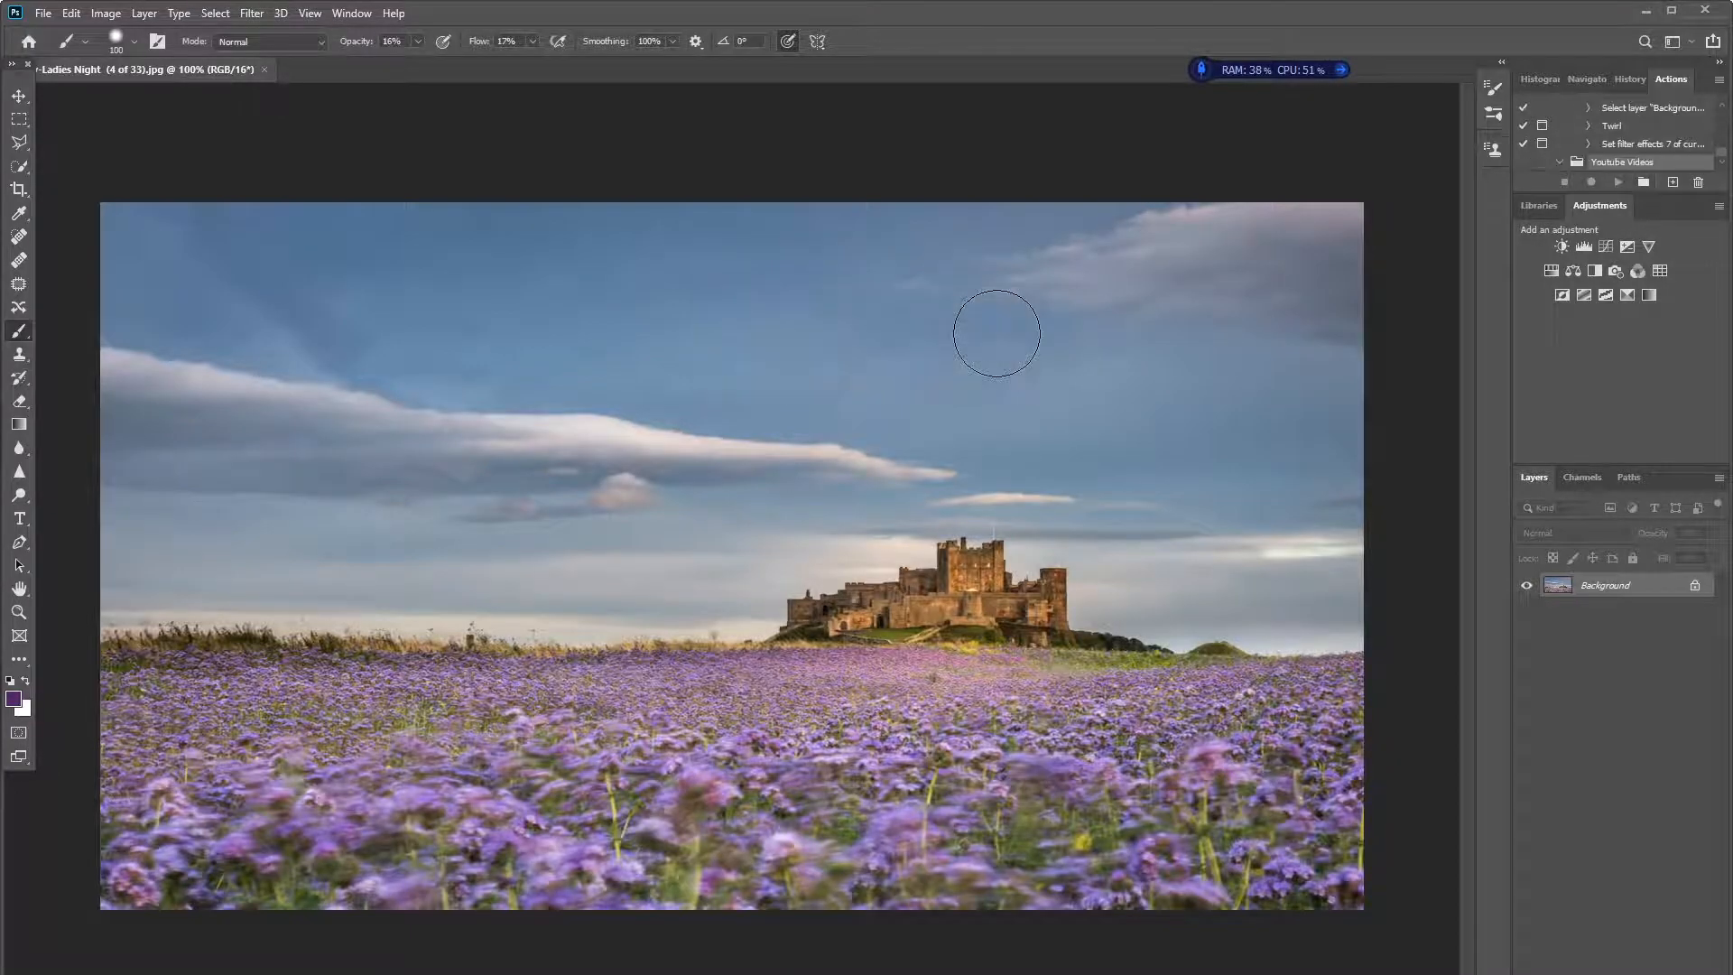
# - Create a new action named "Twirl 1" in the Youtube Videos set and start recording it
pyautogui.click(1673, 183)
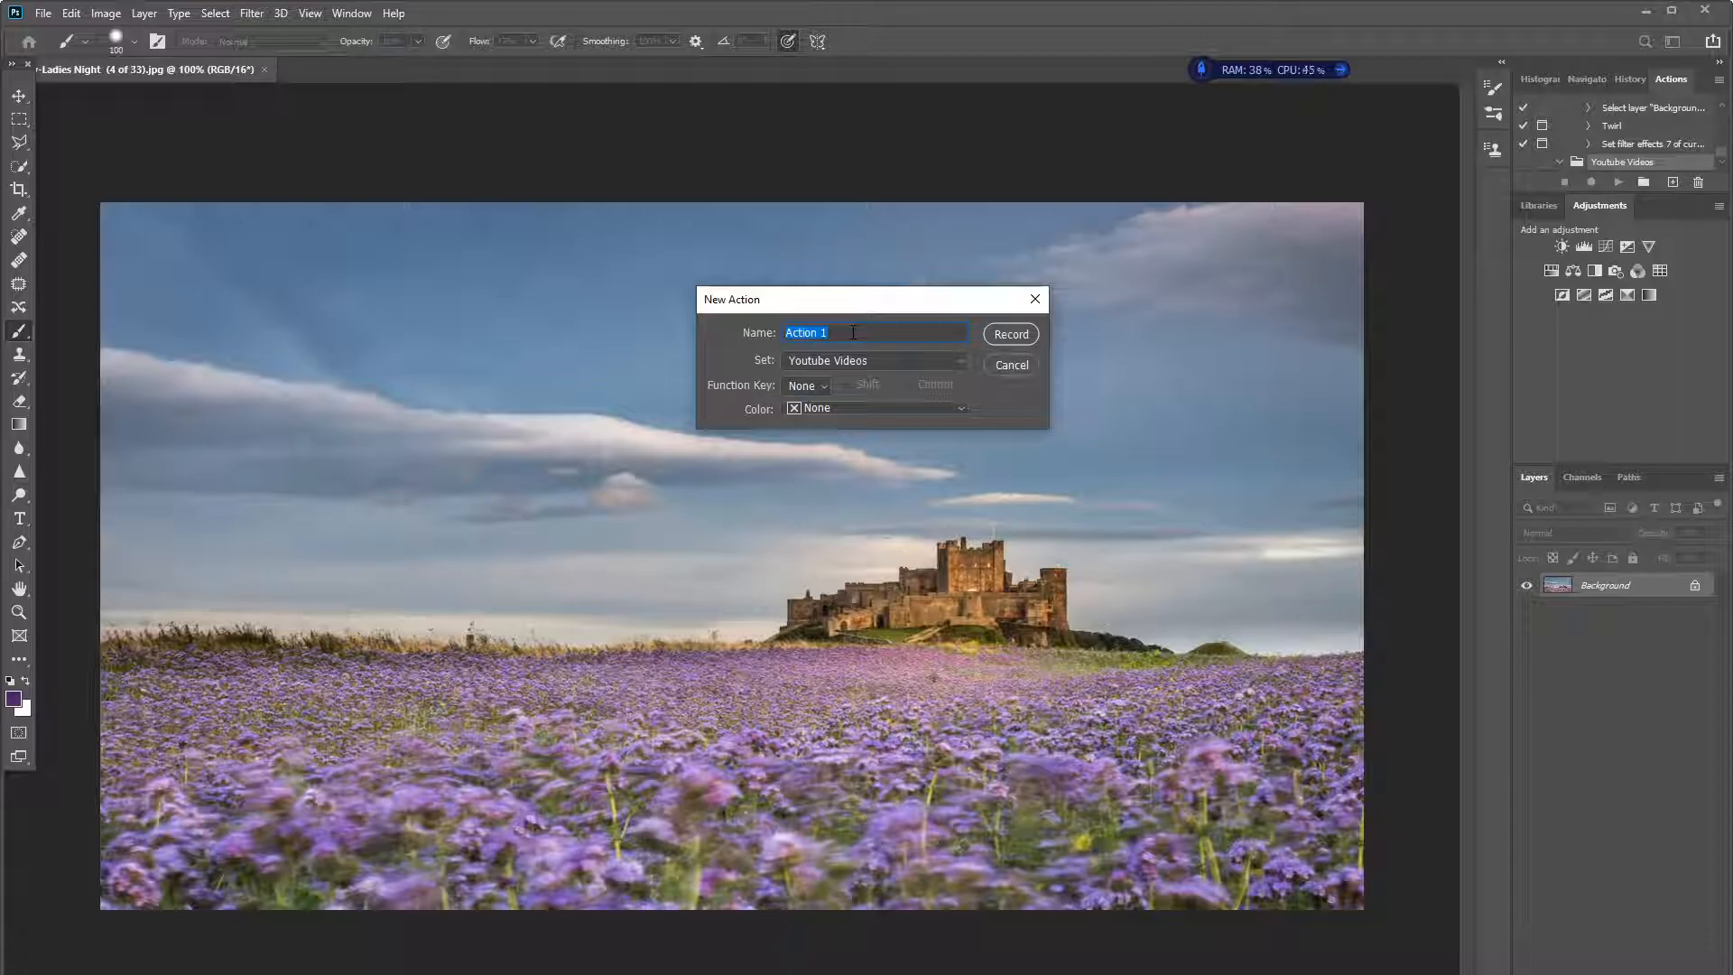
pyautogui.write('Twirl')
pyautogui.click(1010, 332)
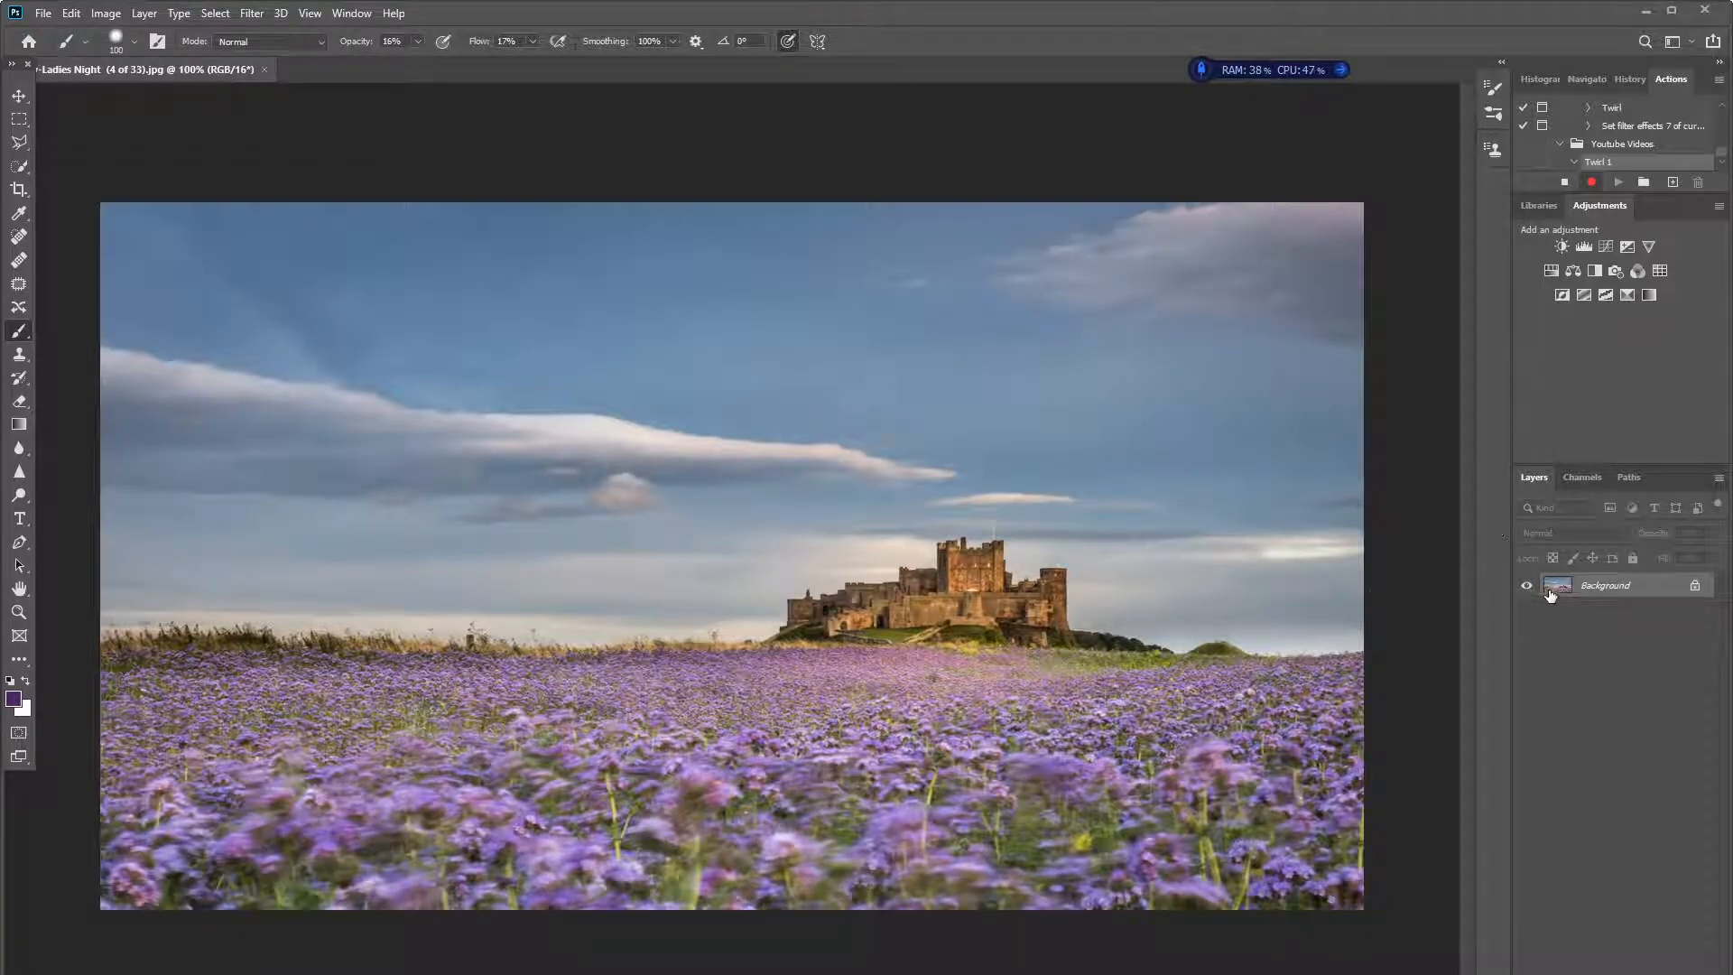
# - Duplicate the Background layer as "Background copy" and convert the duplicate to a smart object
pyautogui.rightClick(1604, 590)
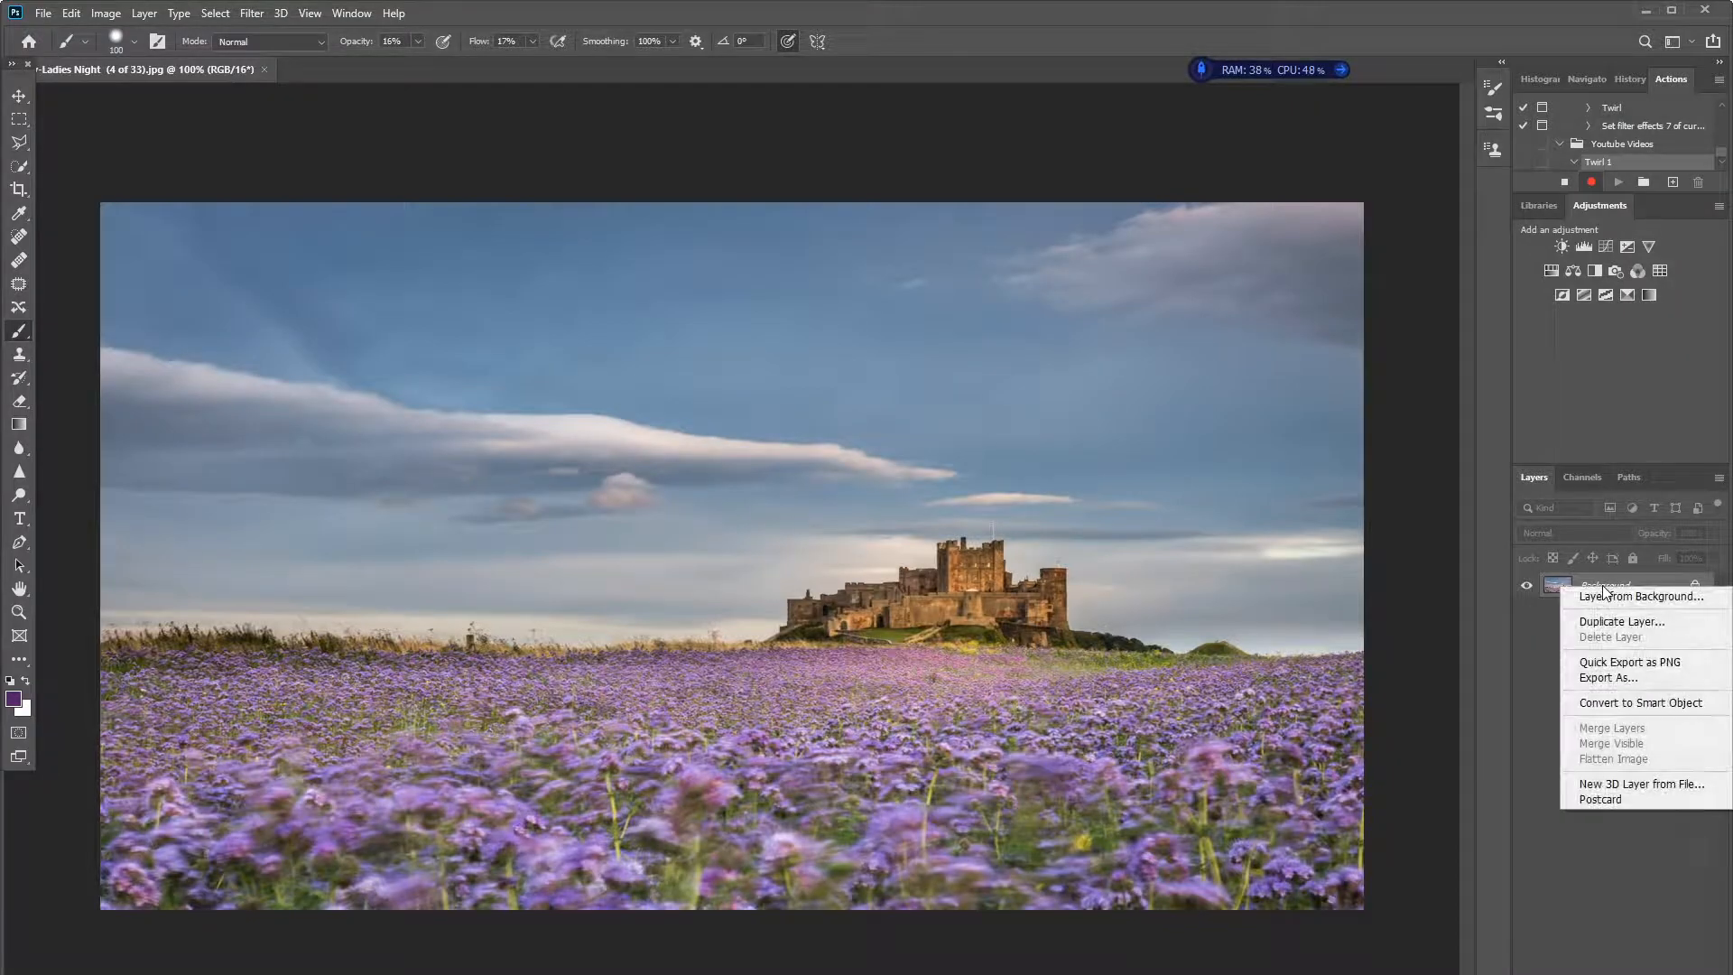
pyautogui.click(1600, 621)
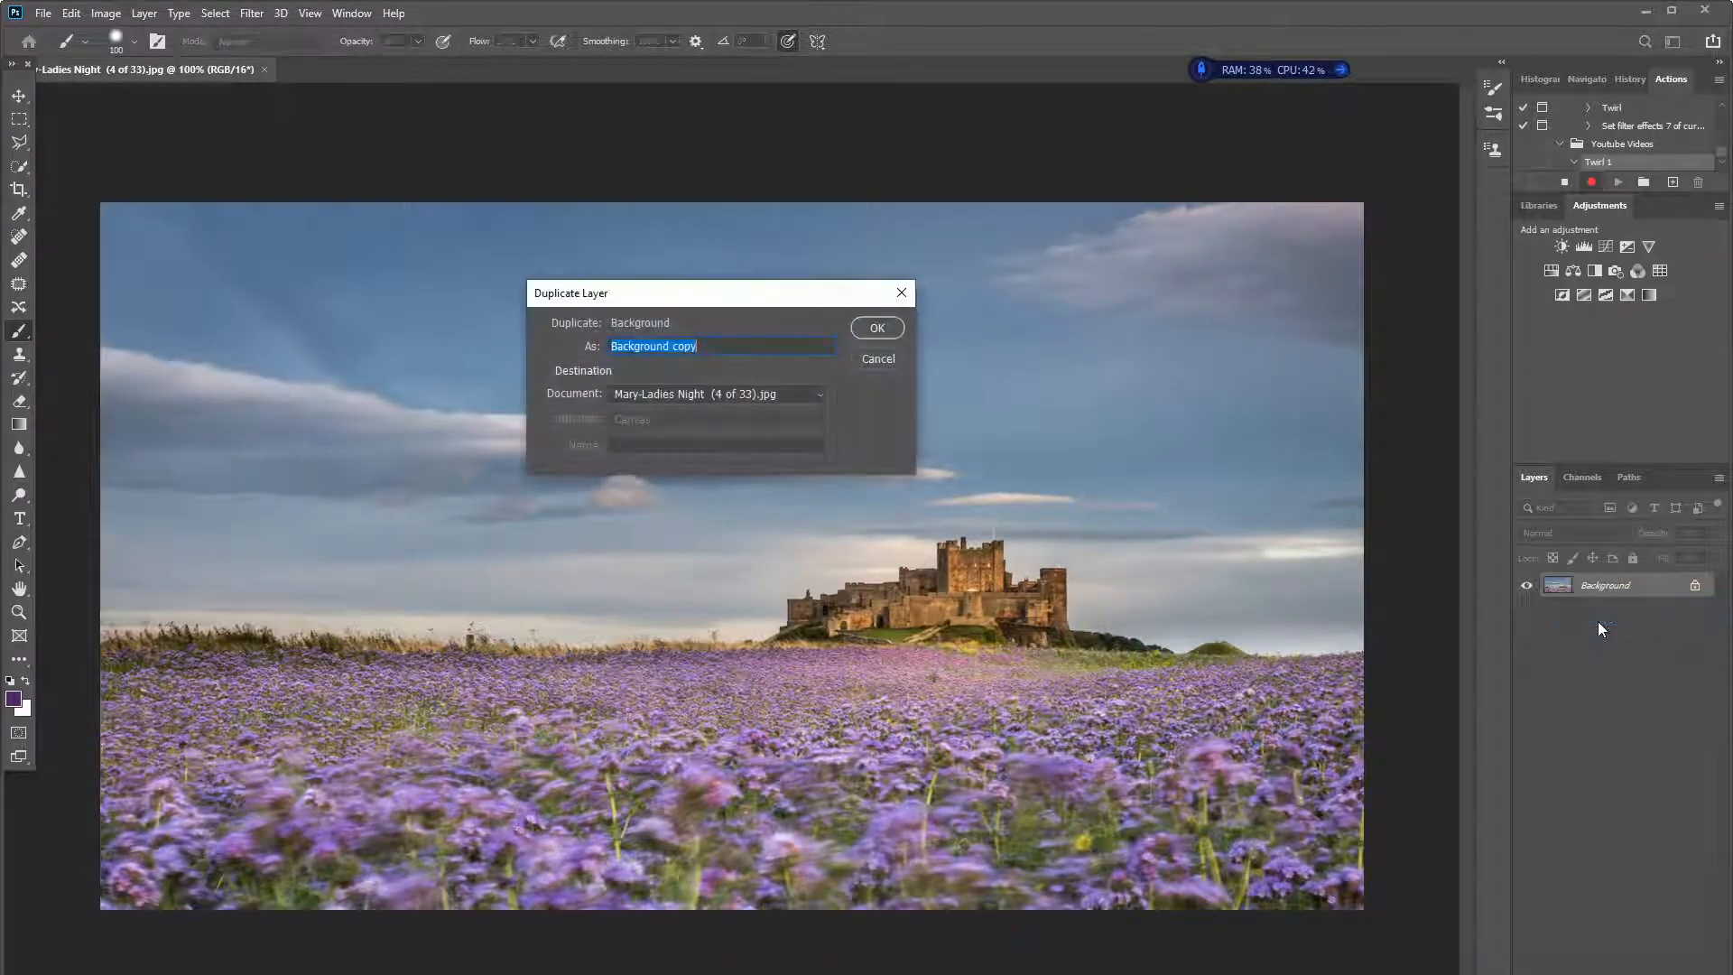
pyautogui.click(874, 328)
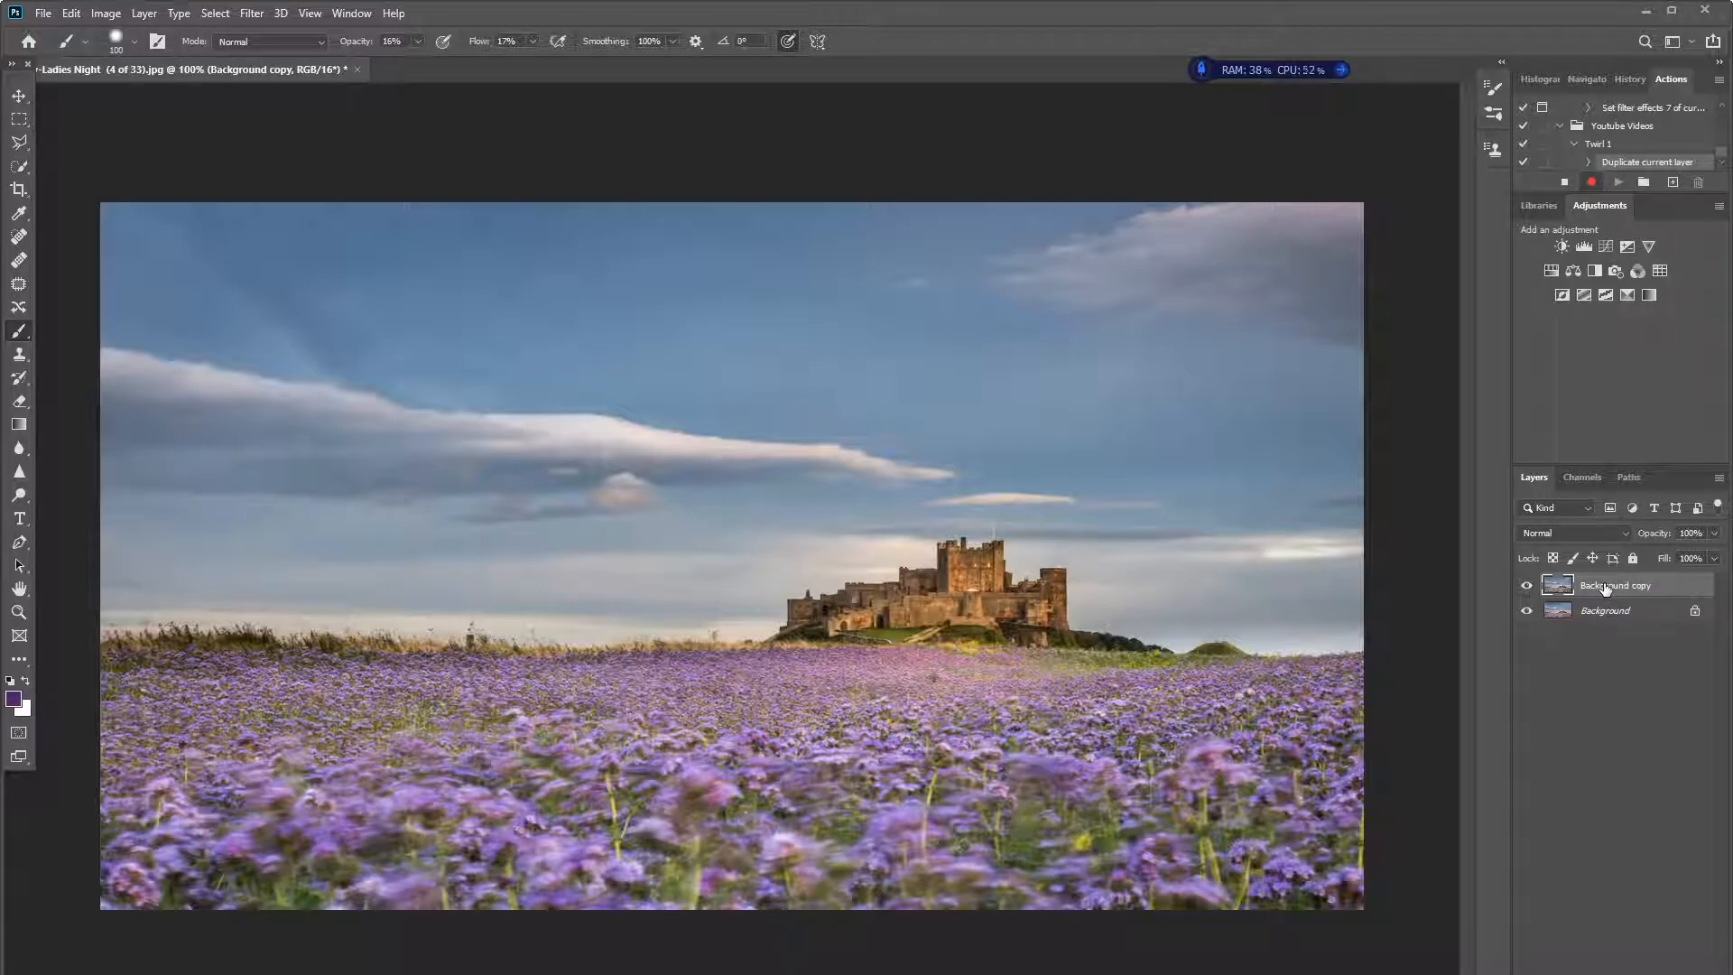
pyautogui.rightClick(1605, 587)
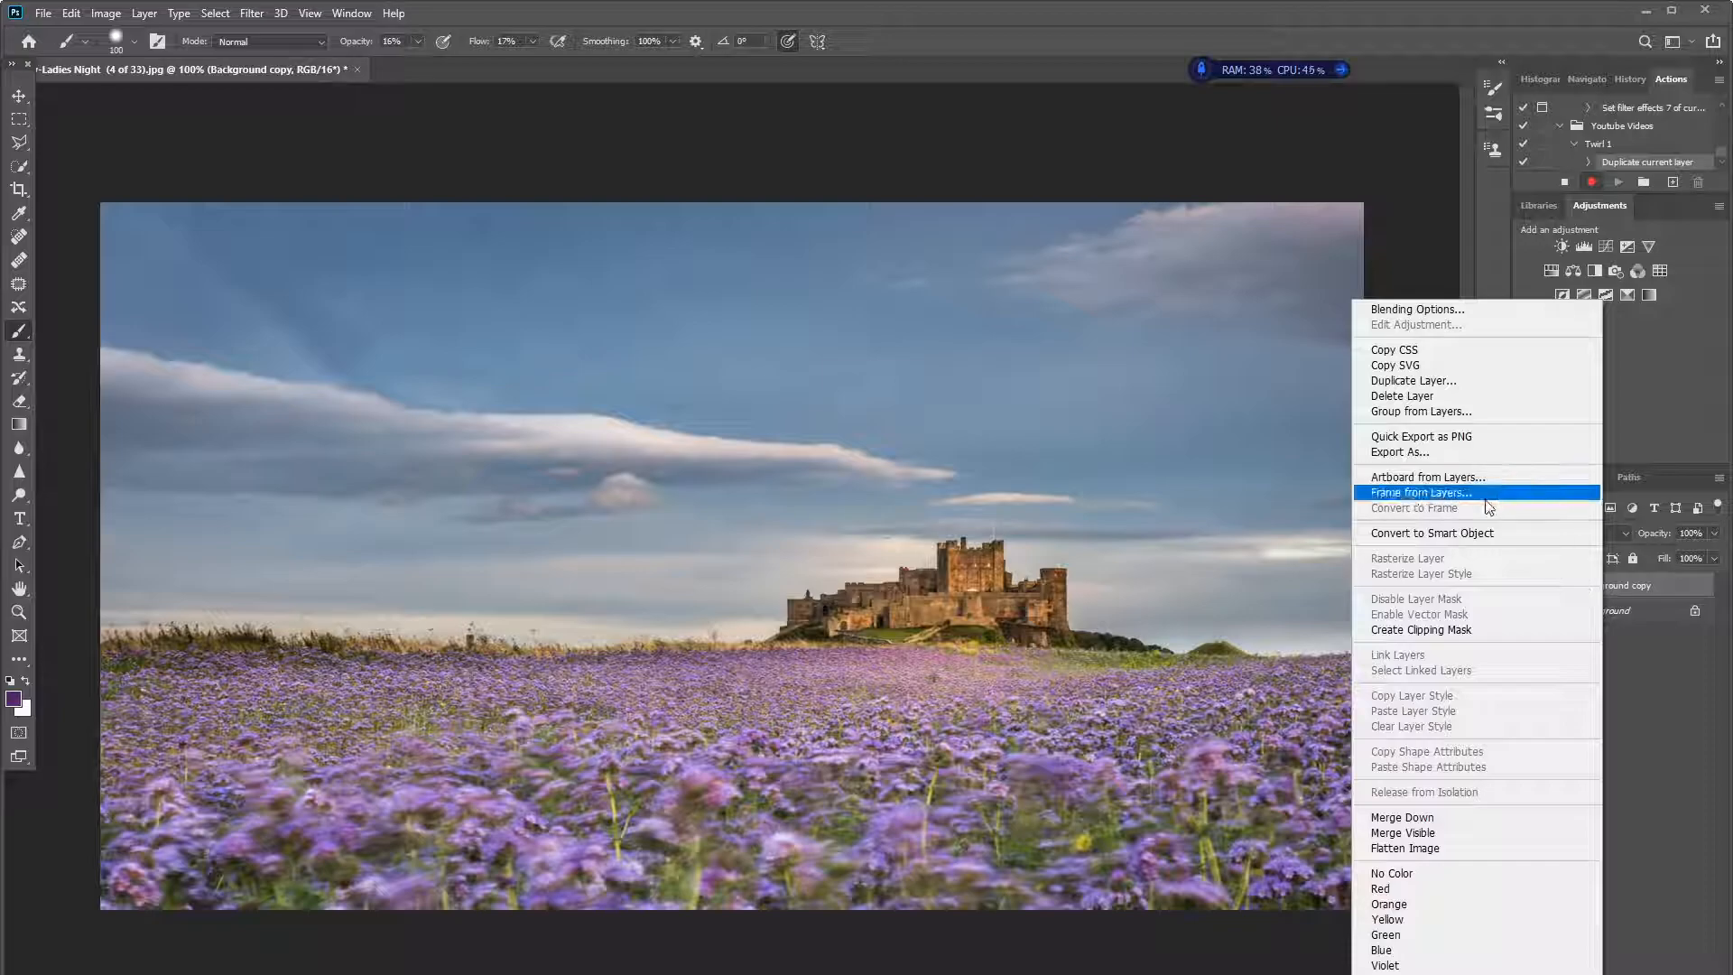
pyautogui.click(1425, 531)
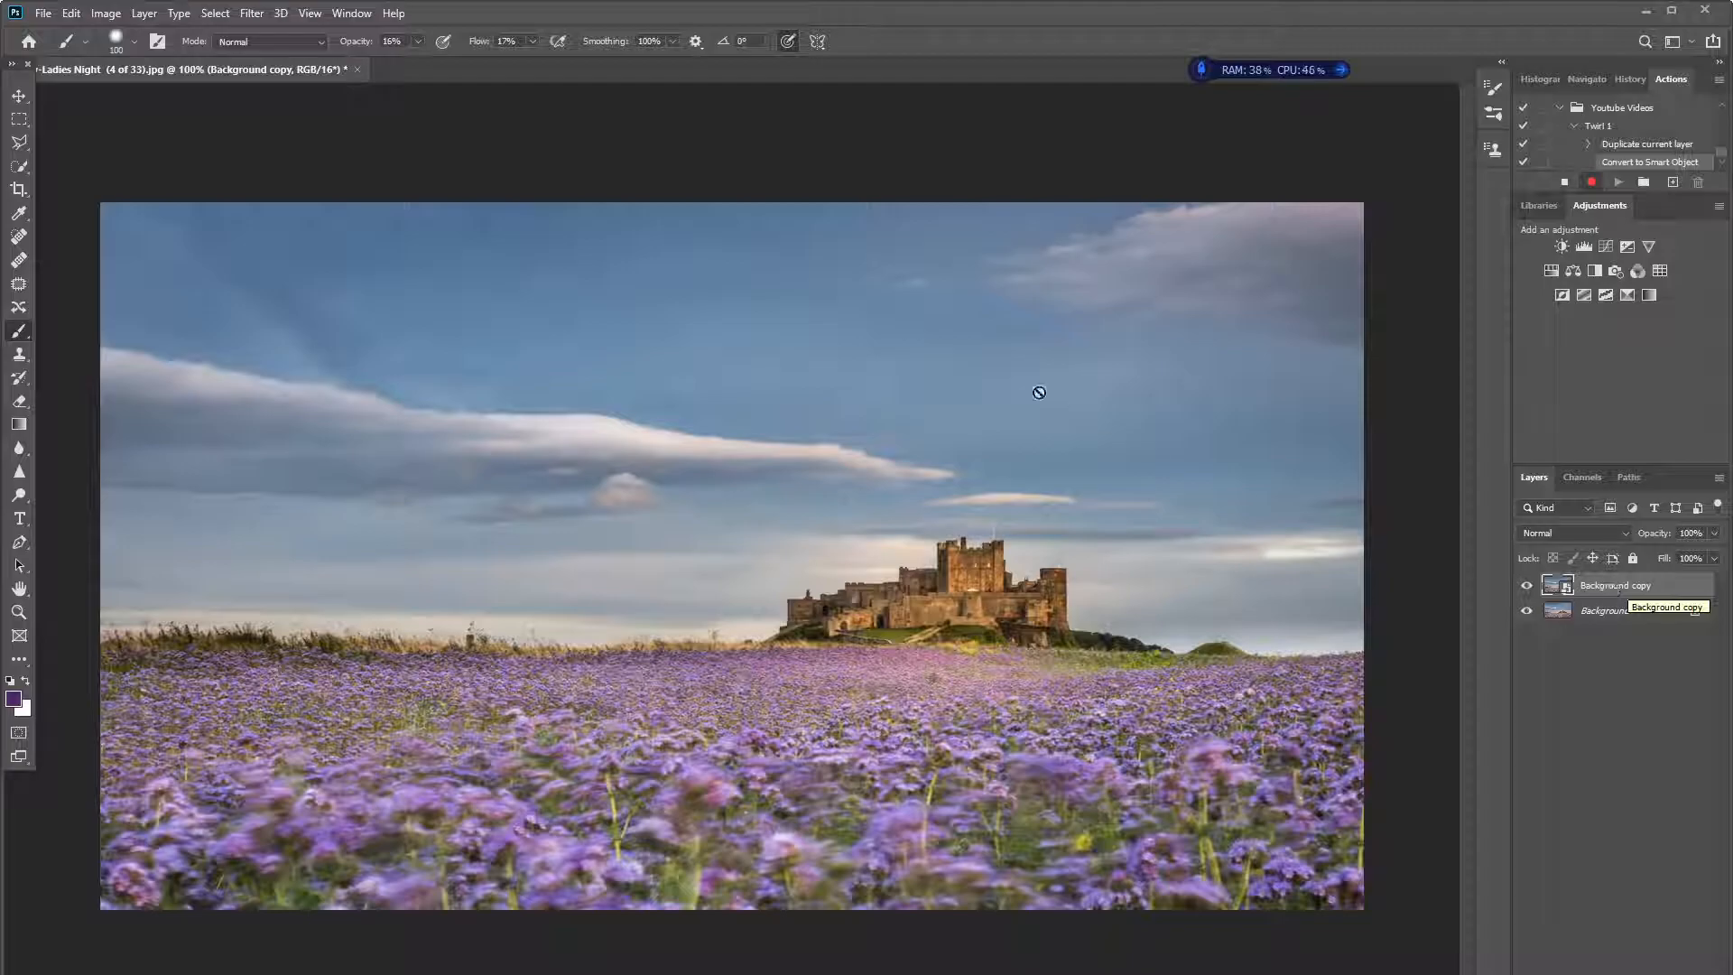
# - Apply the Mezzotint filter with the Medium Strokes type to the Background copy smart object
pyautogui.click(253, 14)
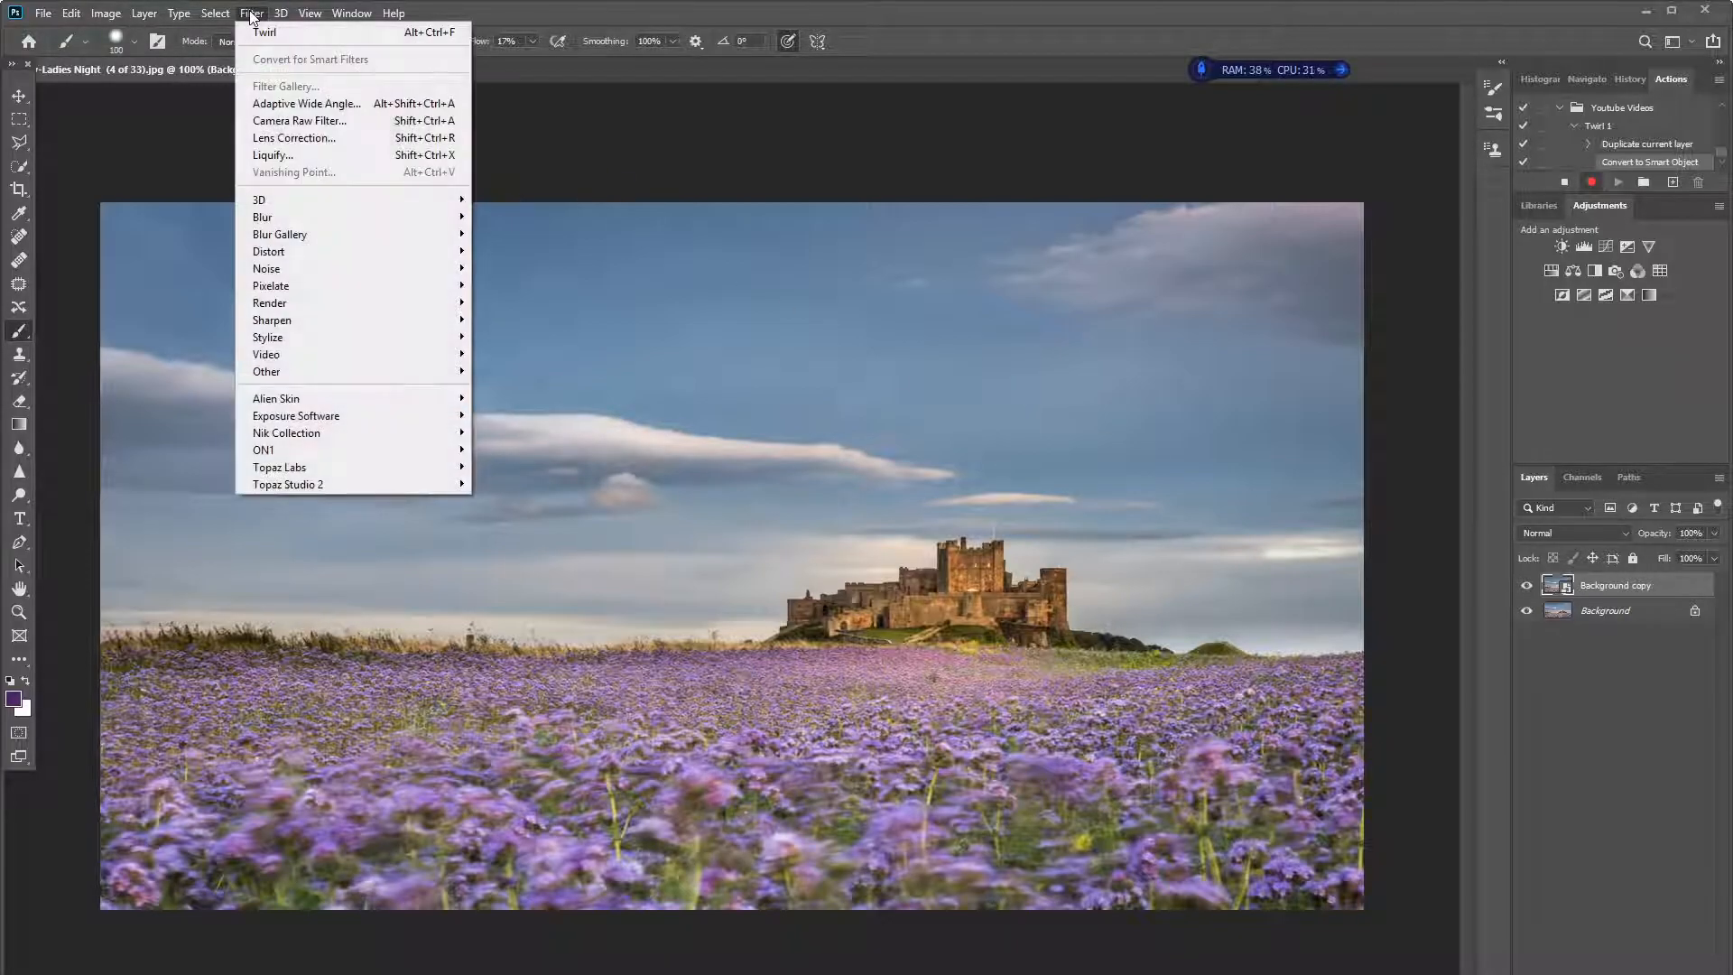
pyautogui.moveTo(283, 289)
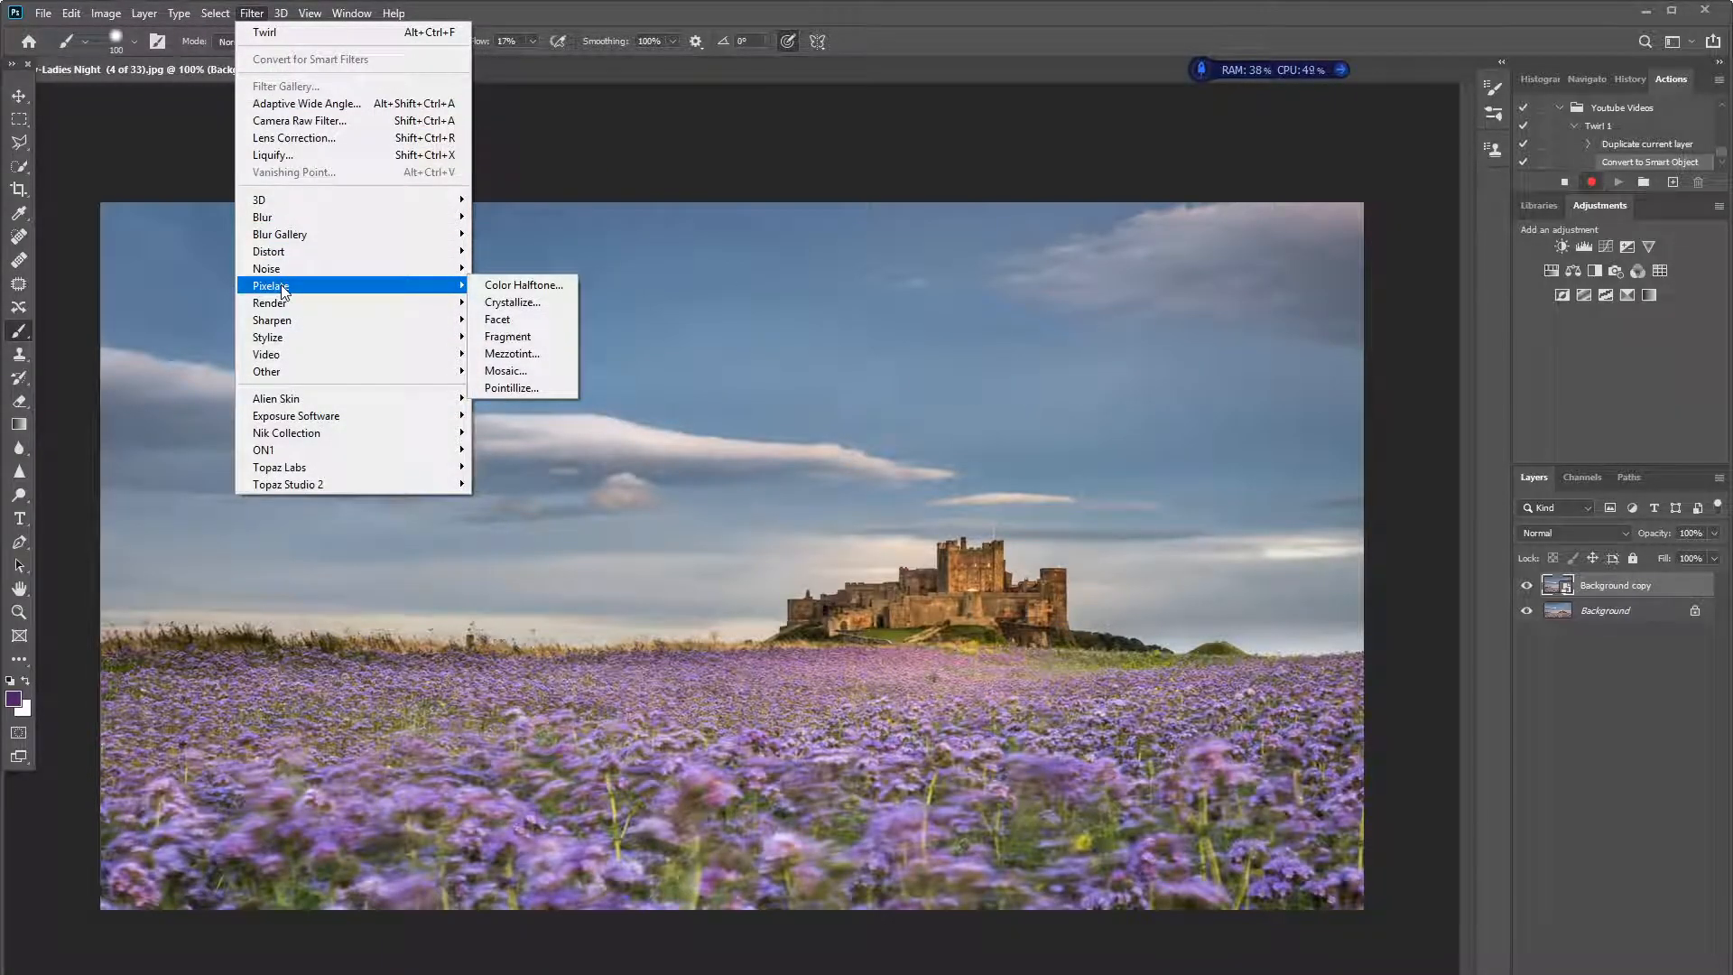
pyautogui.click(521, 354)
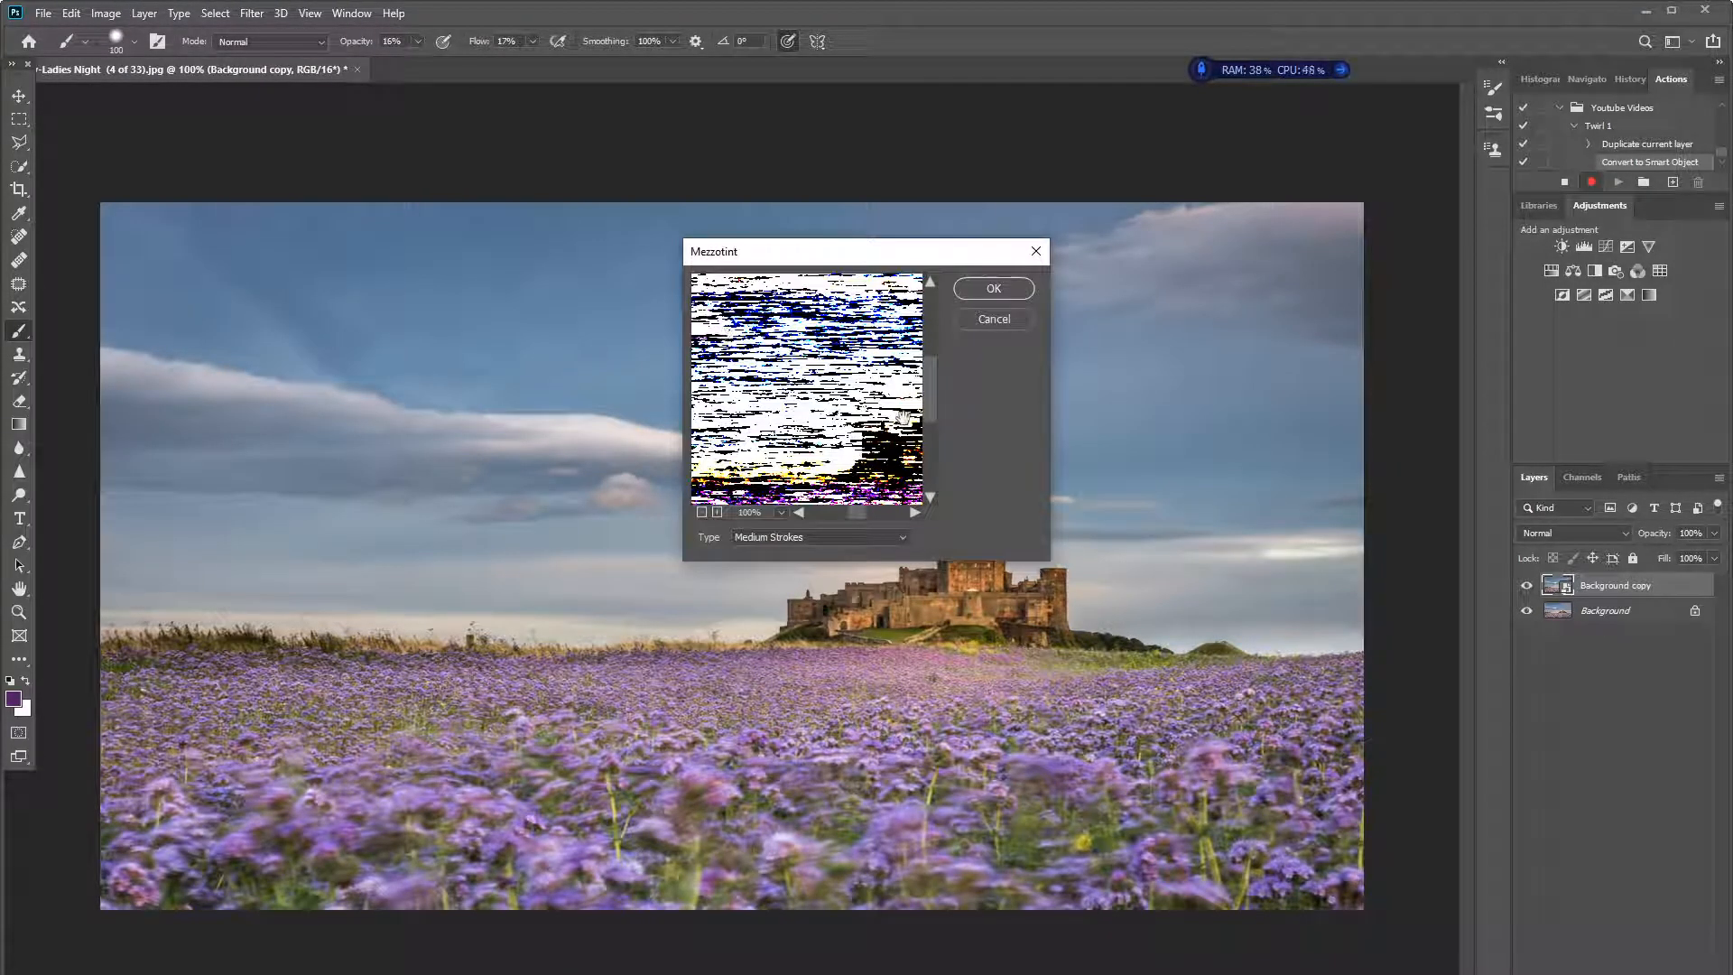
pyautogui.click(879, 536)
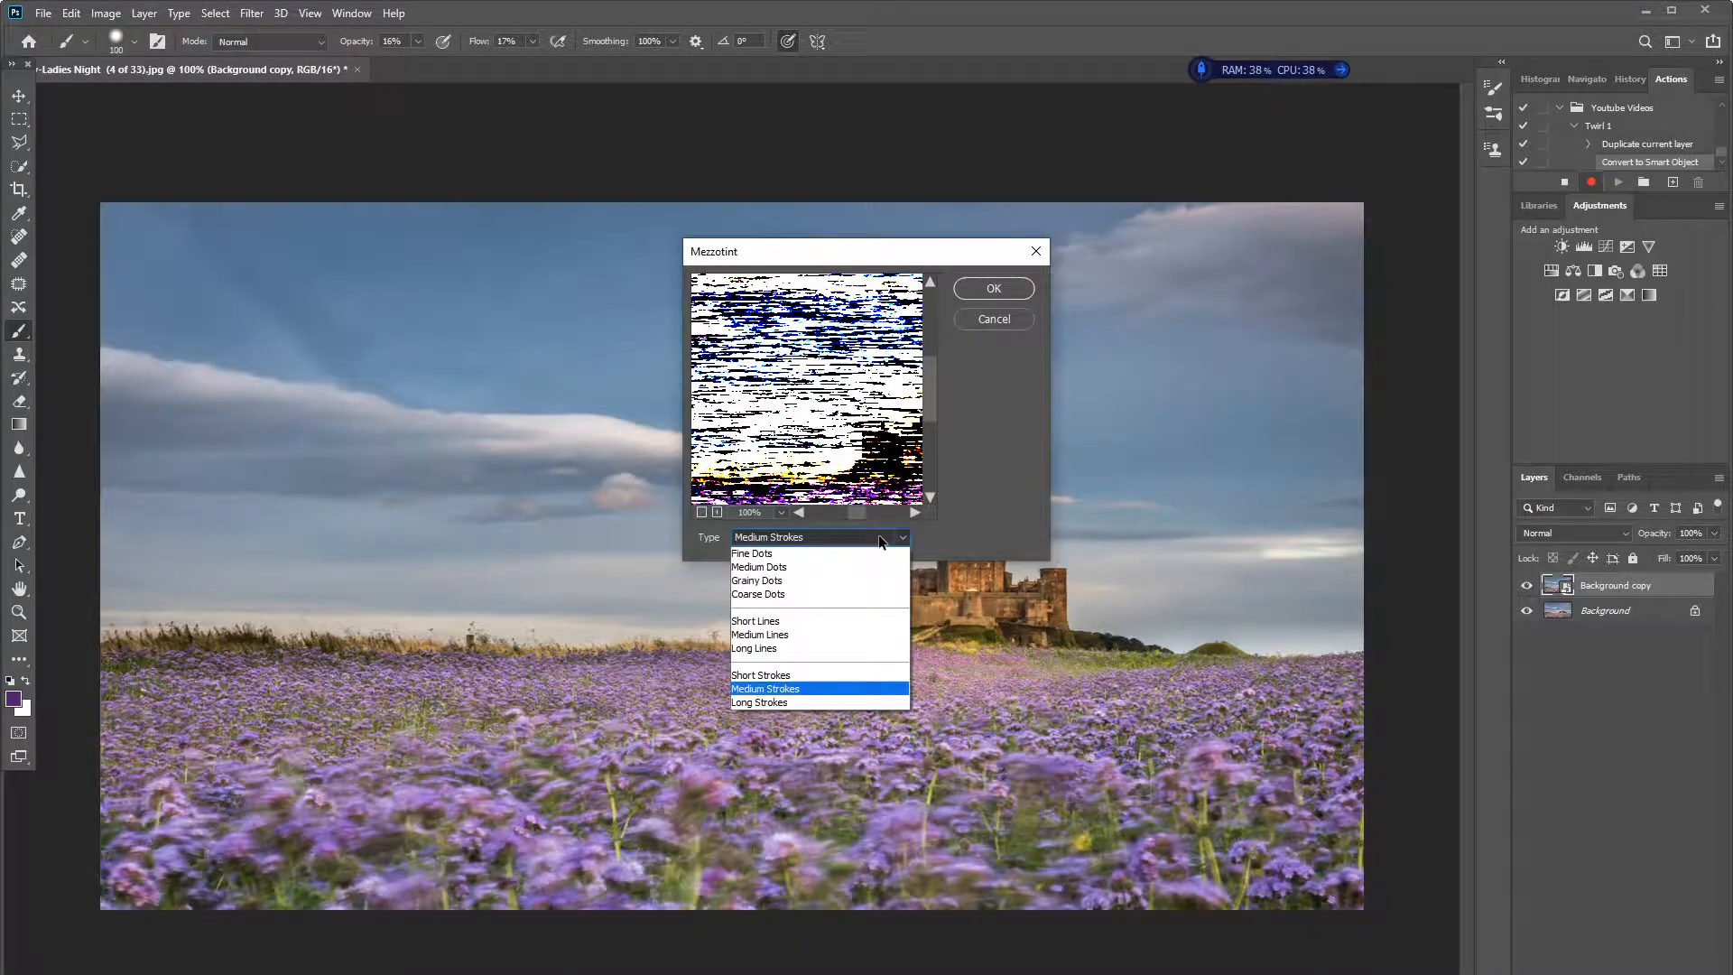
pyautogui.click(805, 688)
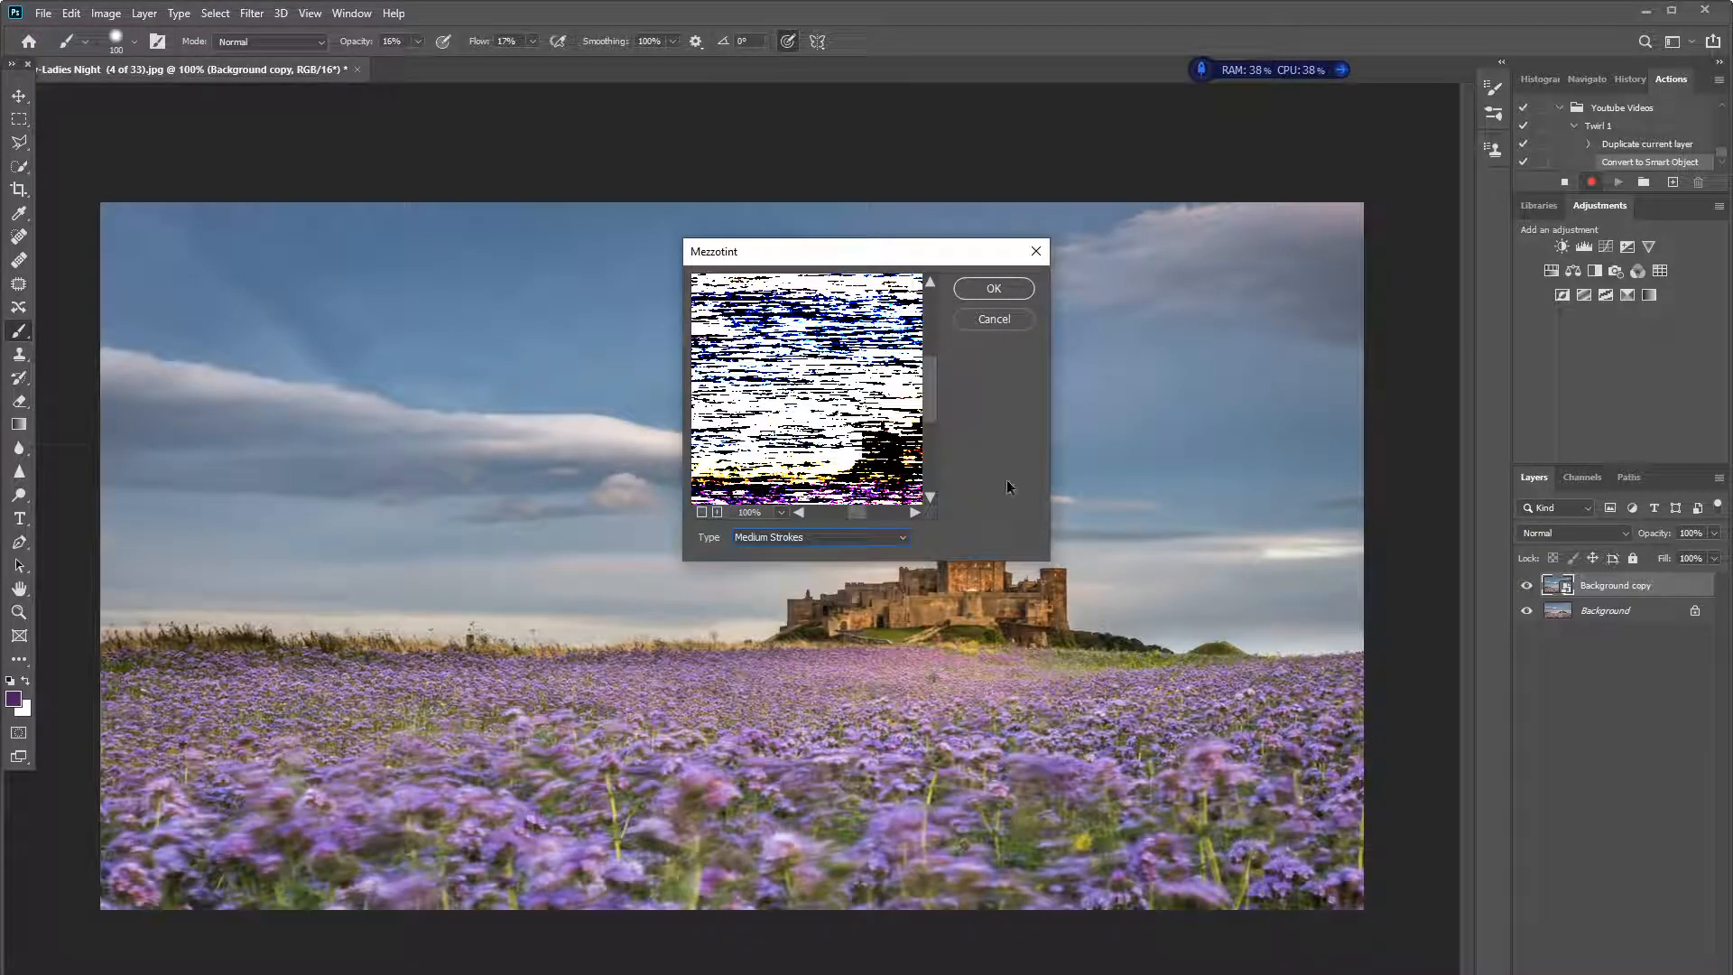
pyautogui.click(993, 289)
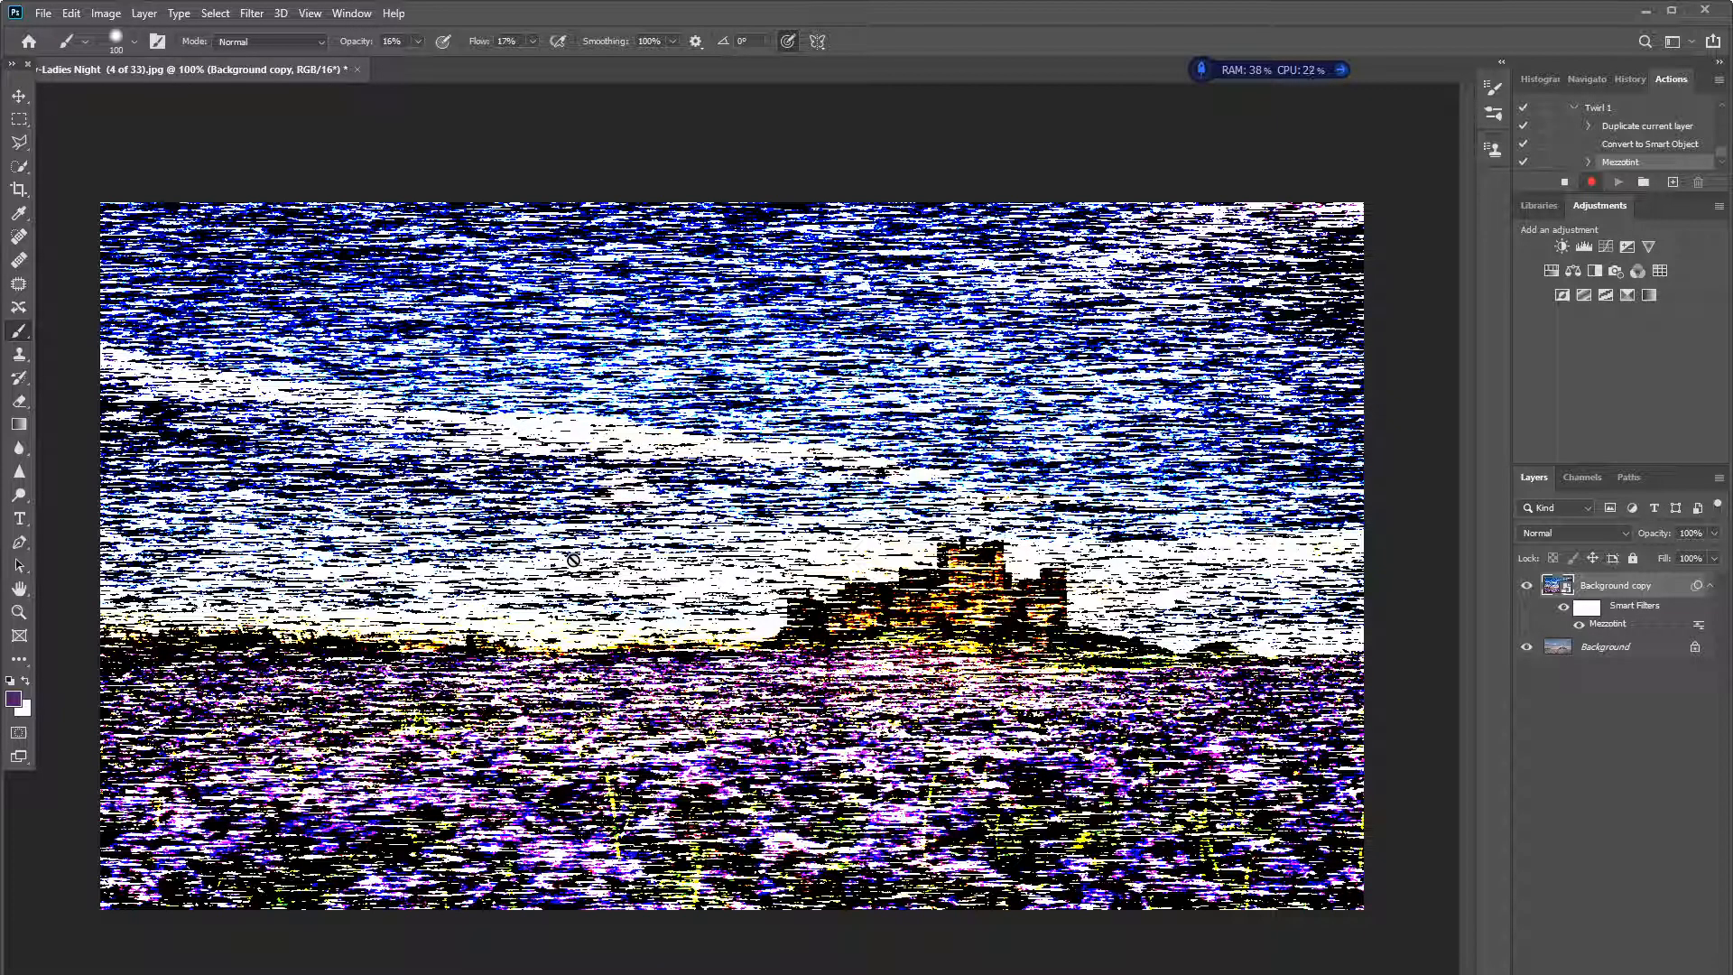
# - Apply a Radial Blur to Background copy with amount 100, the Zoom method and Good quality
pyautogui.click(252, 14)
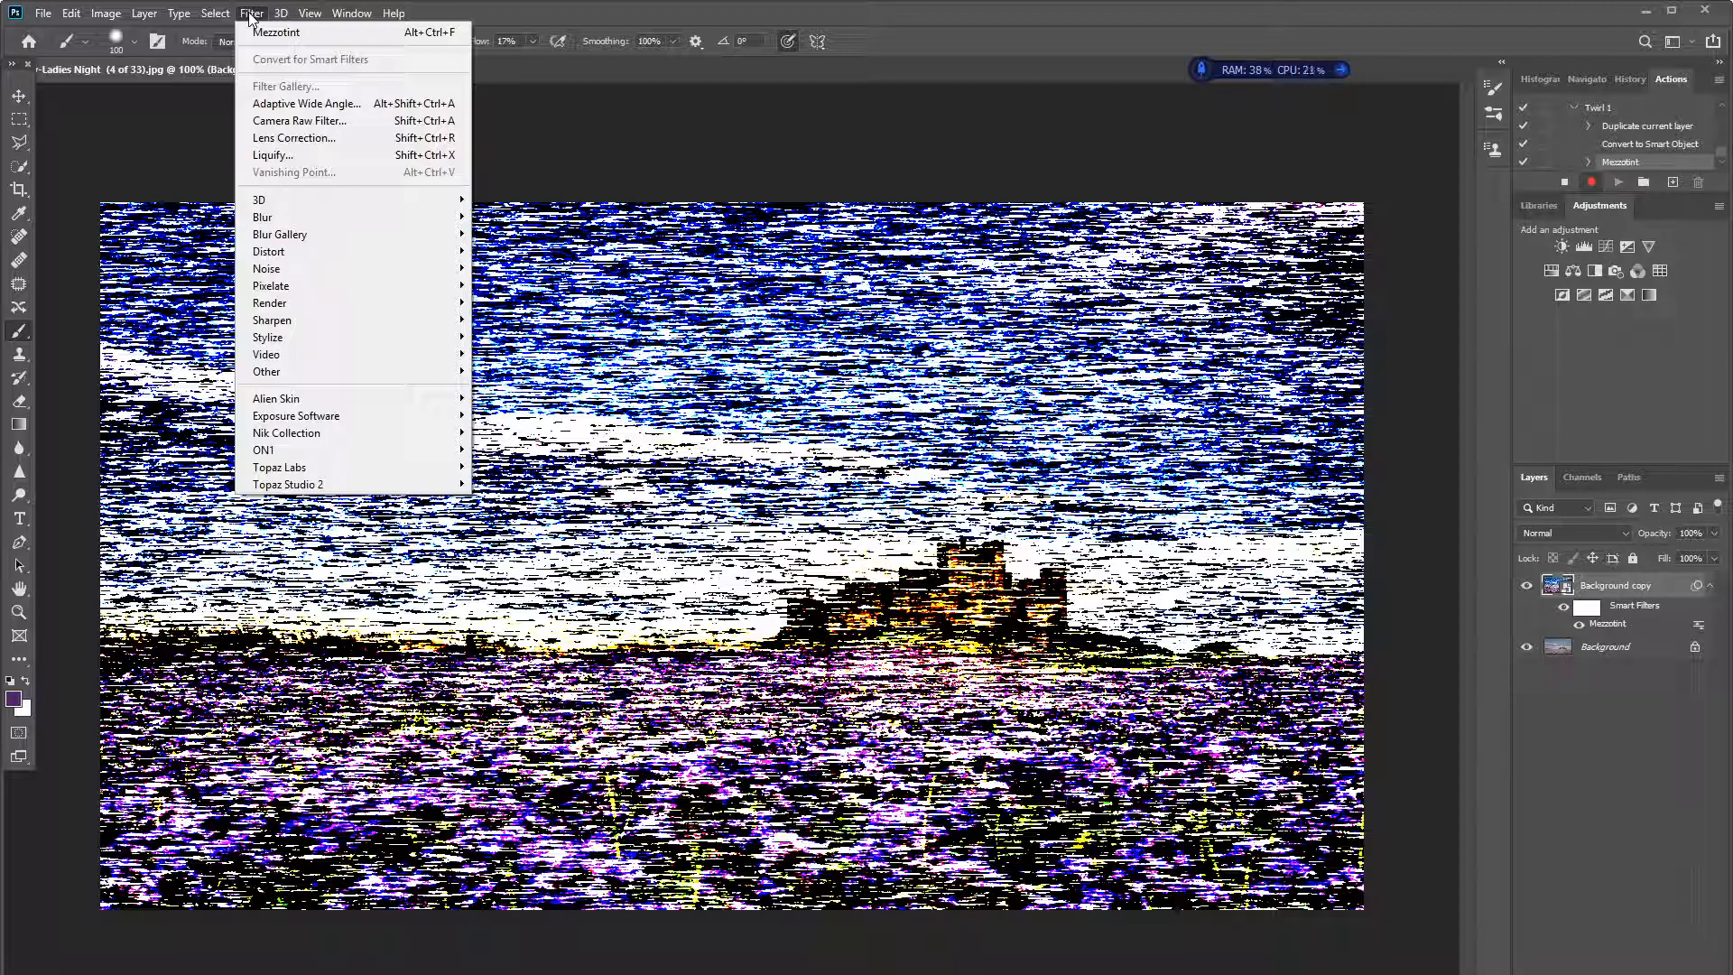
pyautogui.moveTo(279, 216)
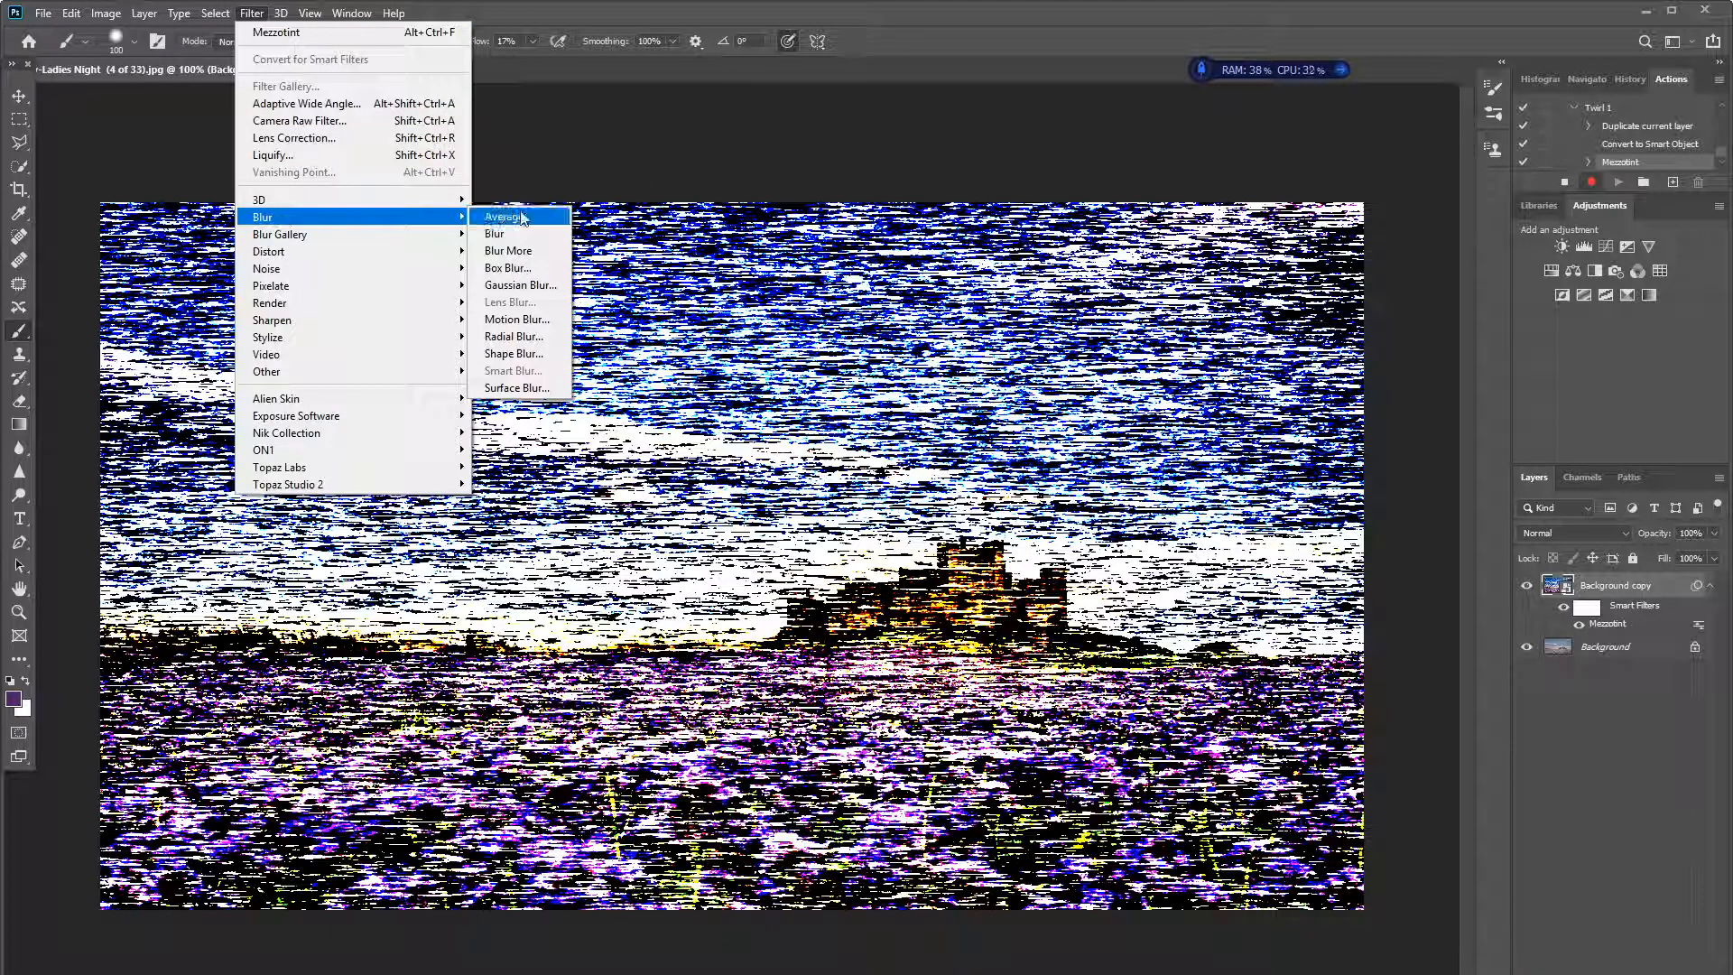
pyautogui.click(513, 337)
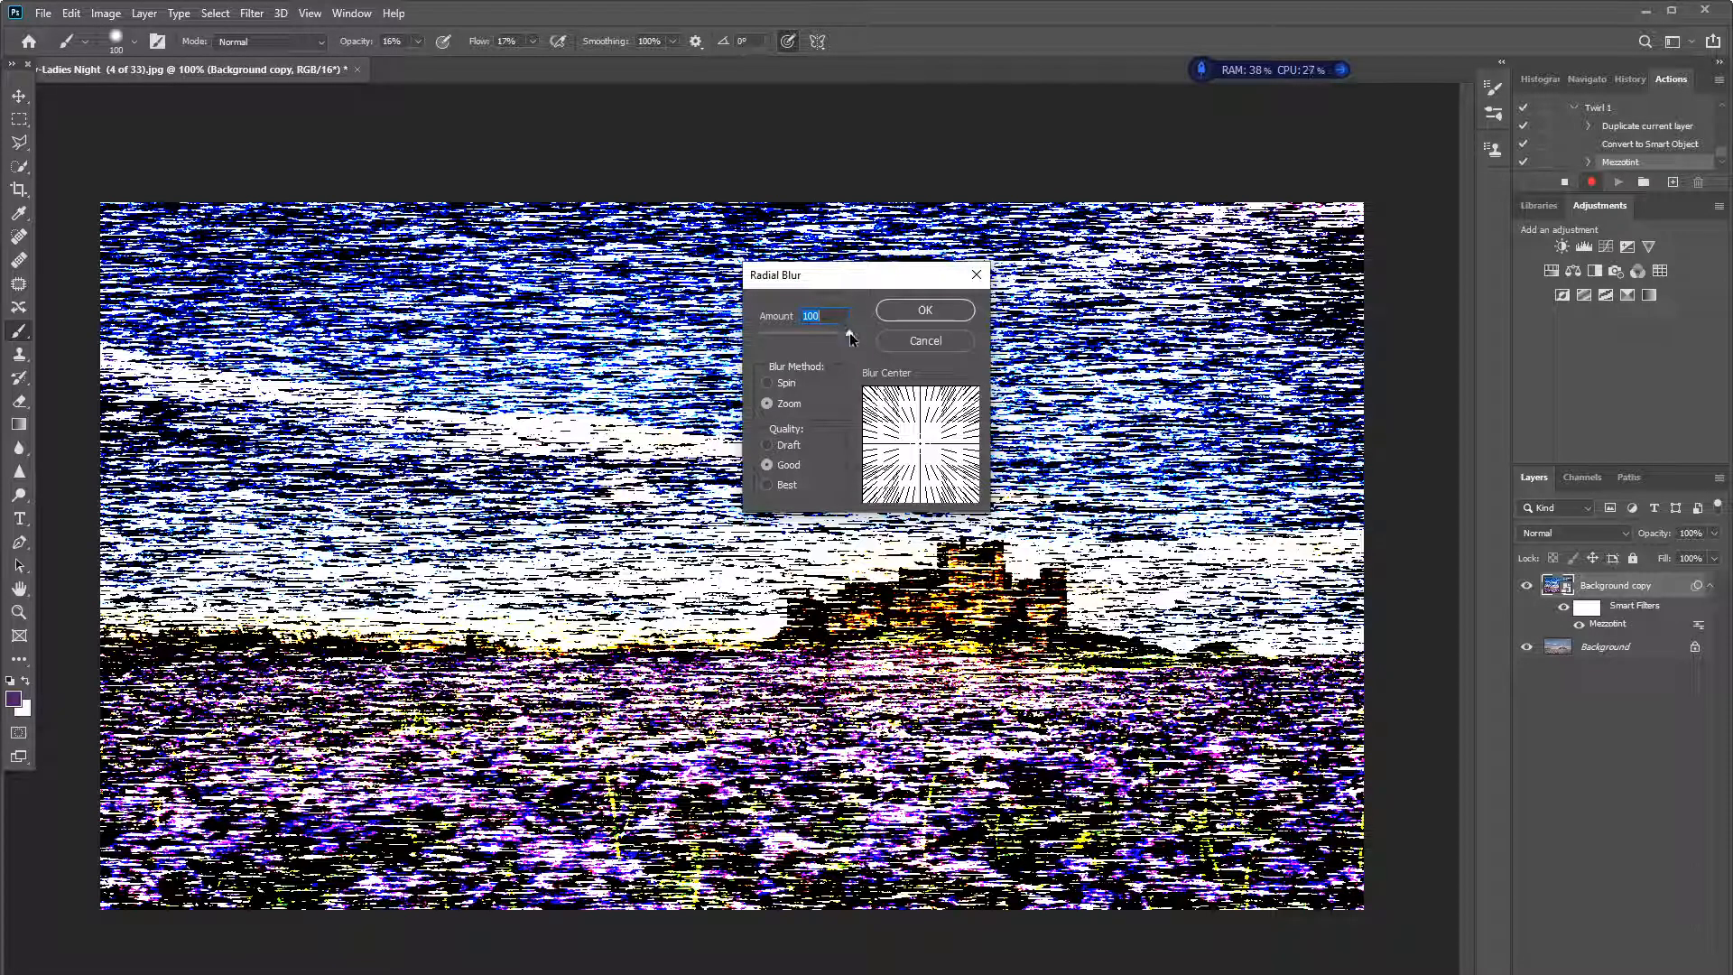
pyautogui.click(767, 407)
pyautogui.click(930, 310)
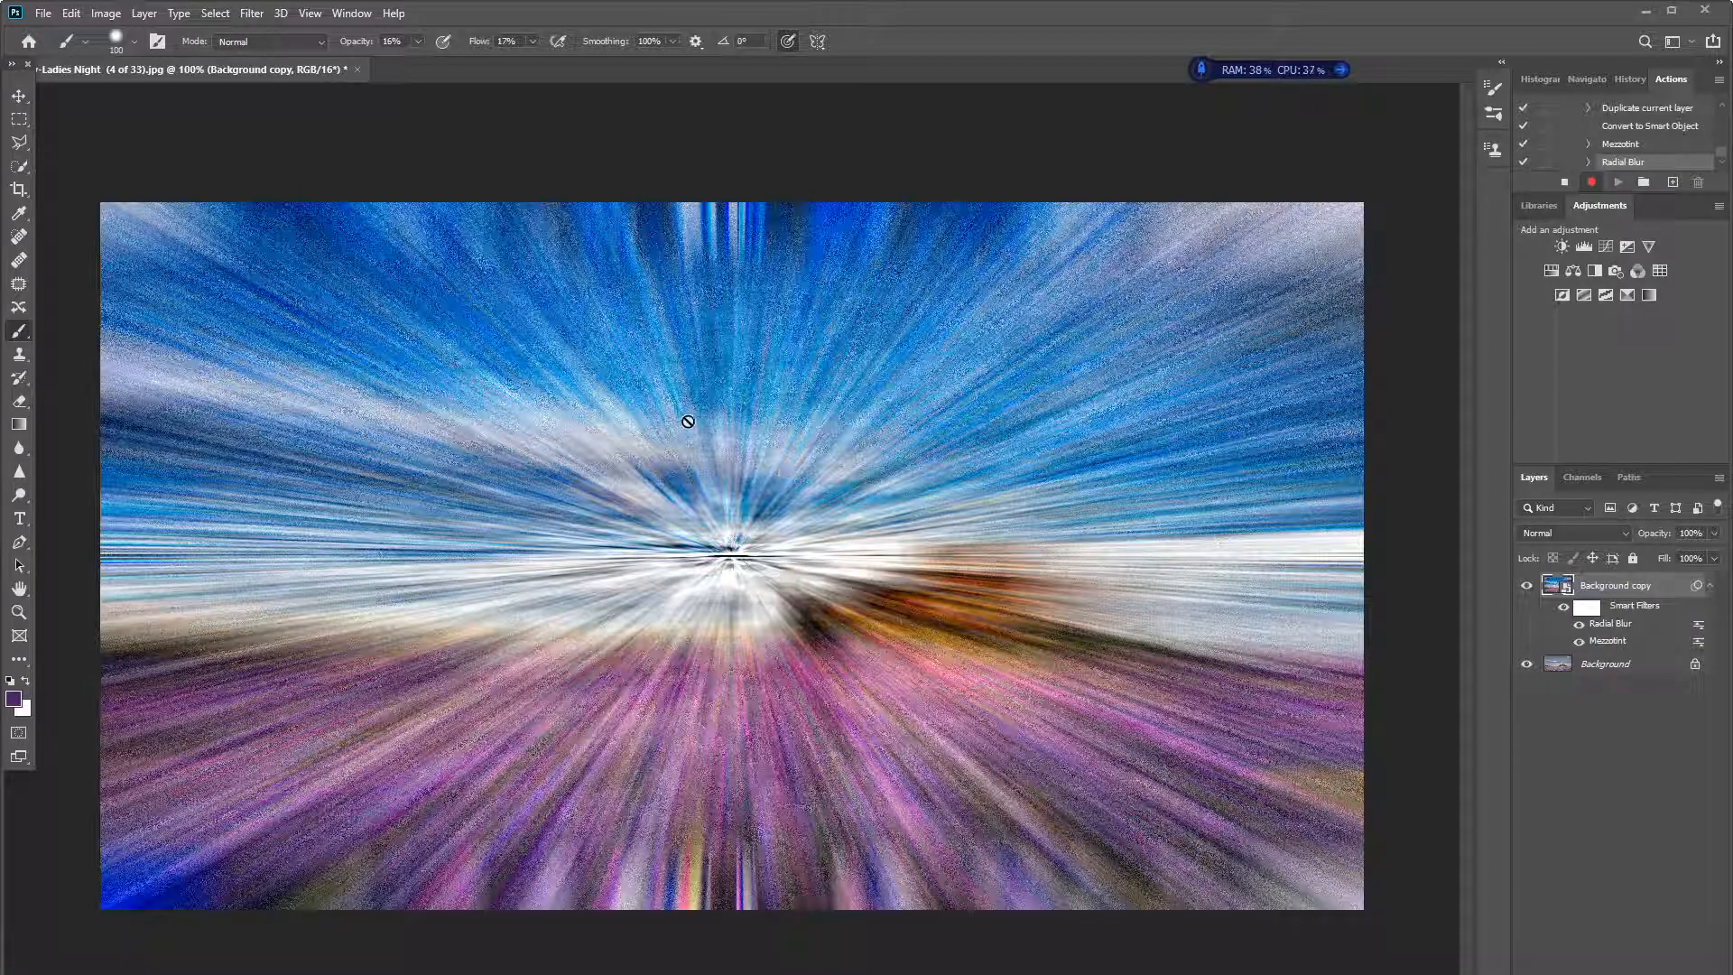
# - Apply the Radial Blur two more times to Background copy with the same amount 100, Zoom and Good settings
pyautogui.click(252, 14)
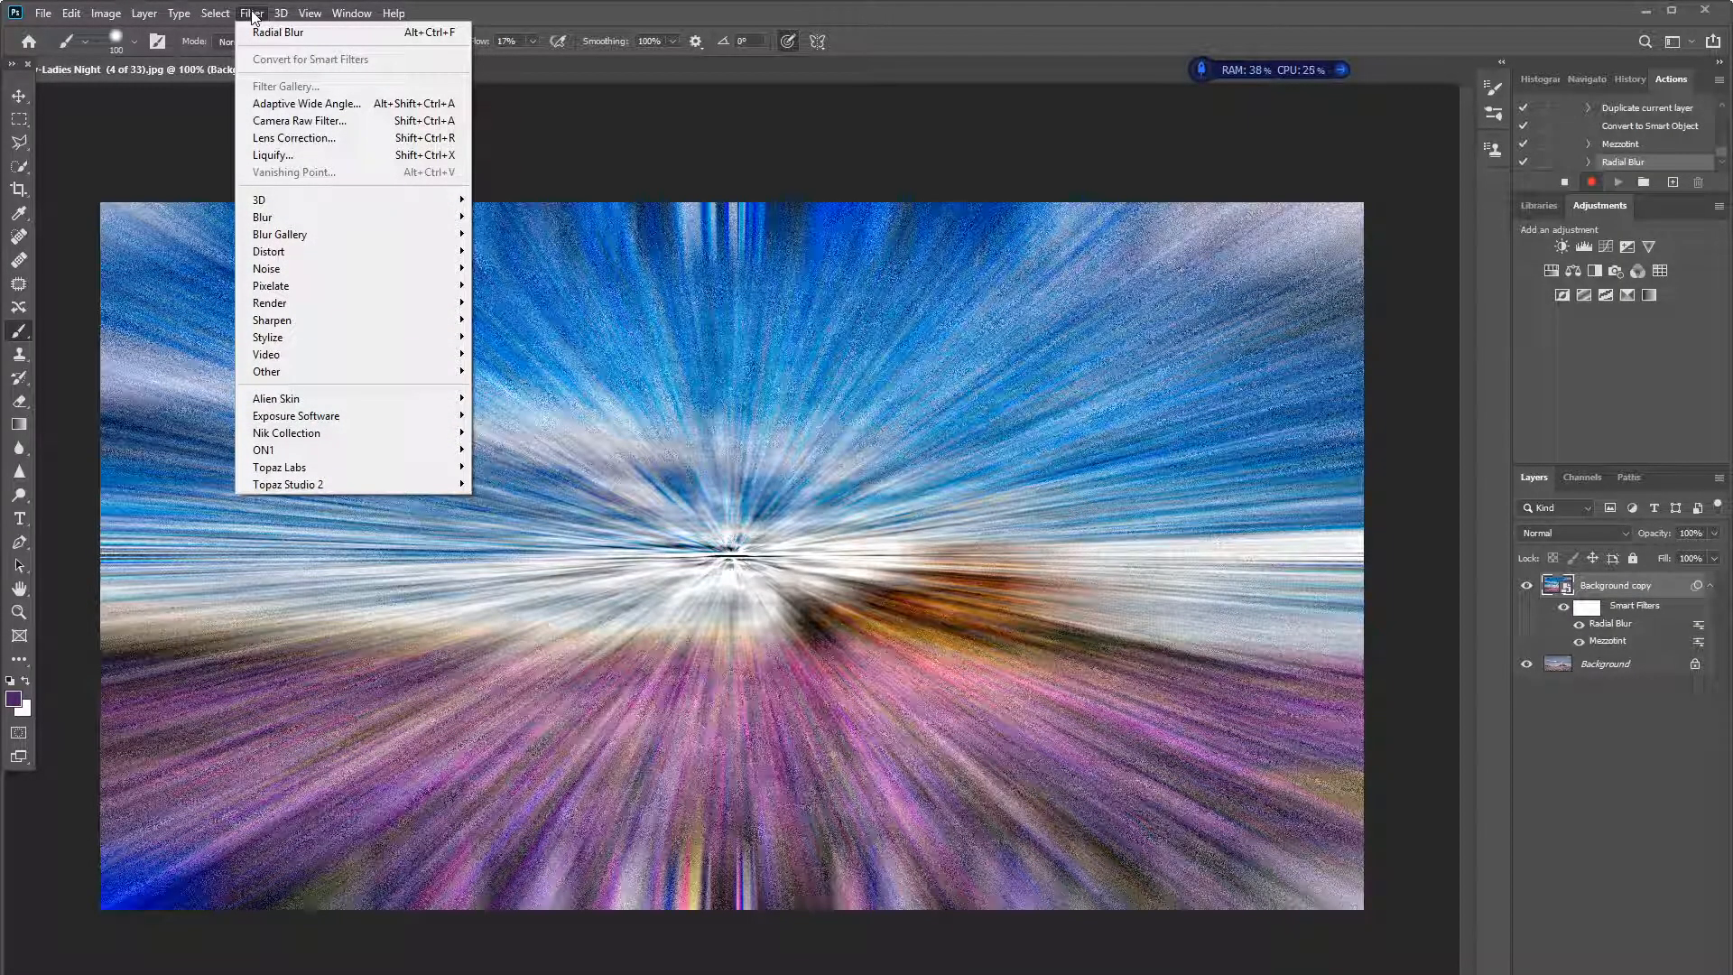
pyautogui.click(328, 37)
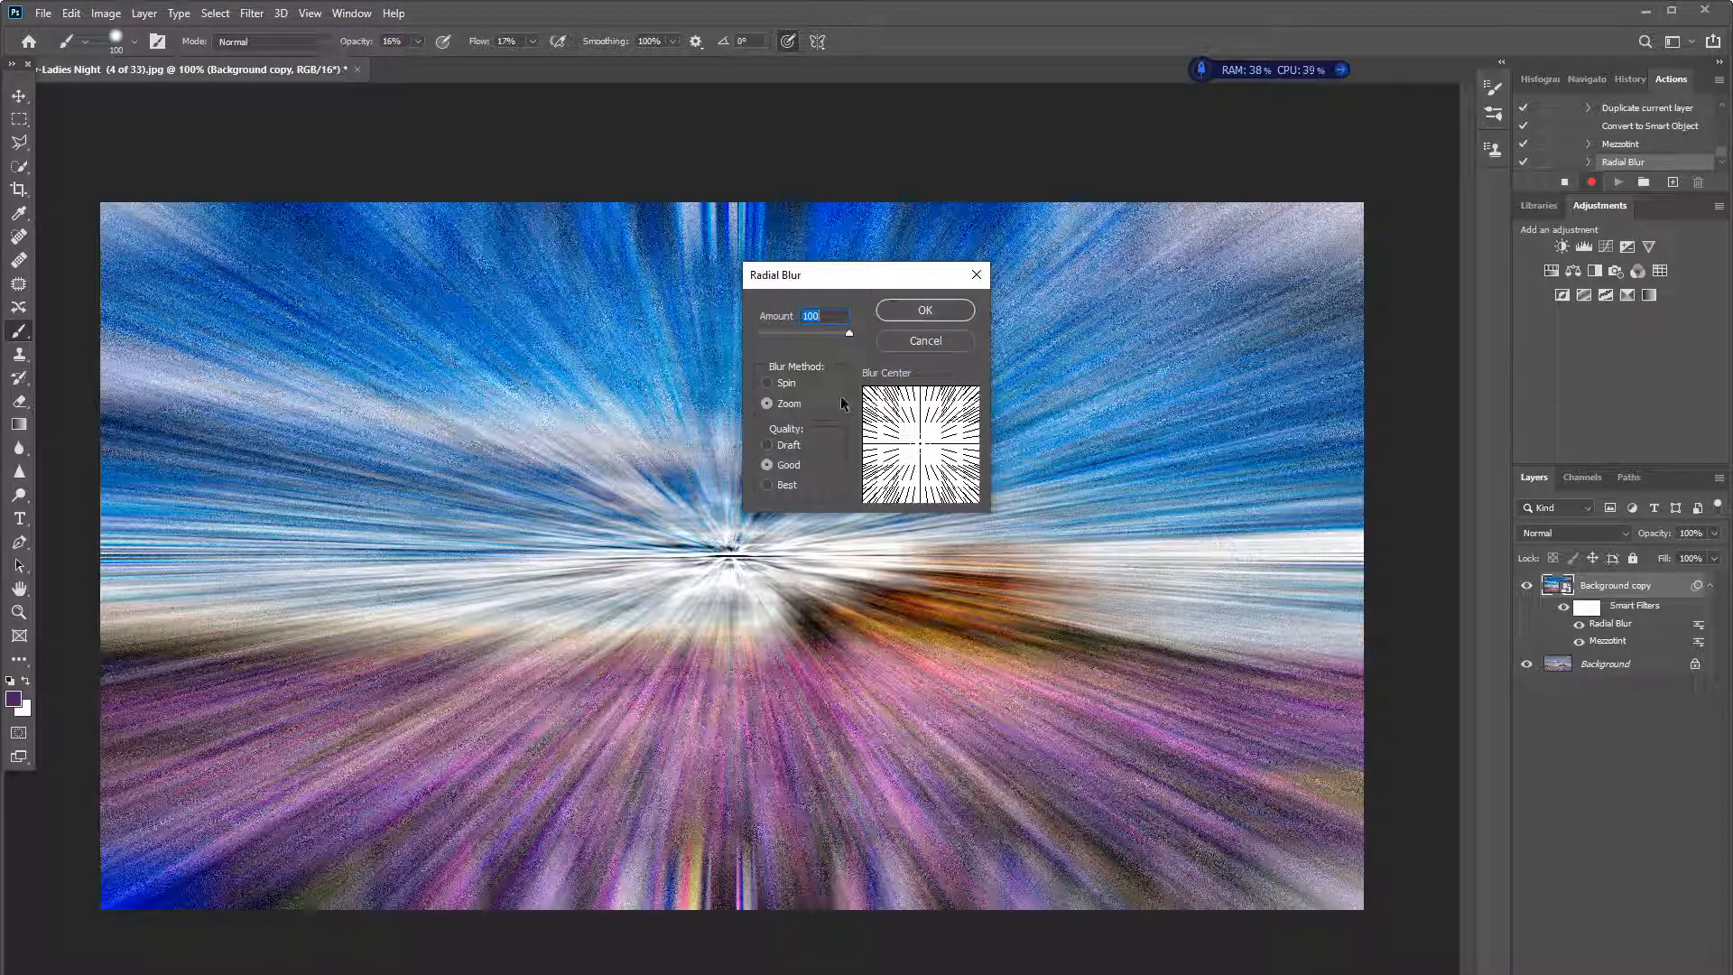
pyautogui.click(928, 310)
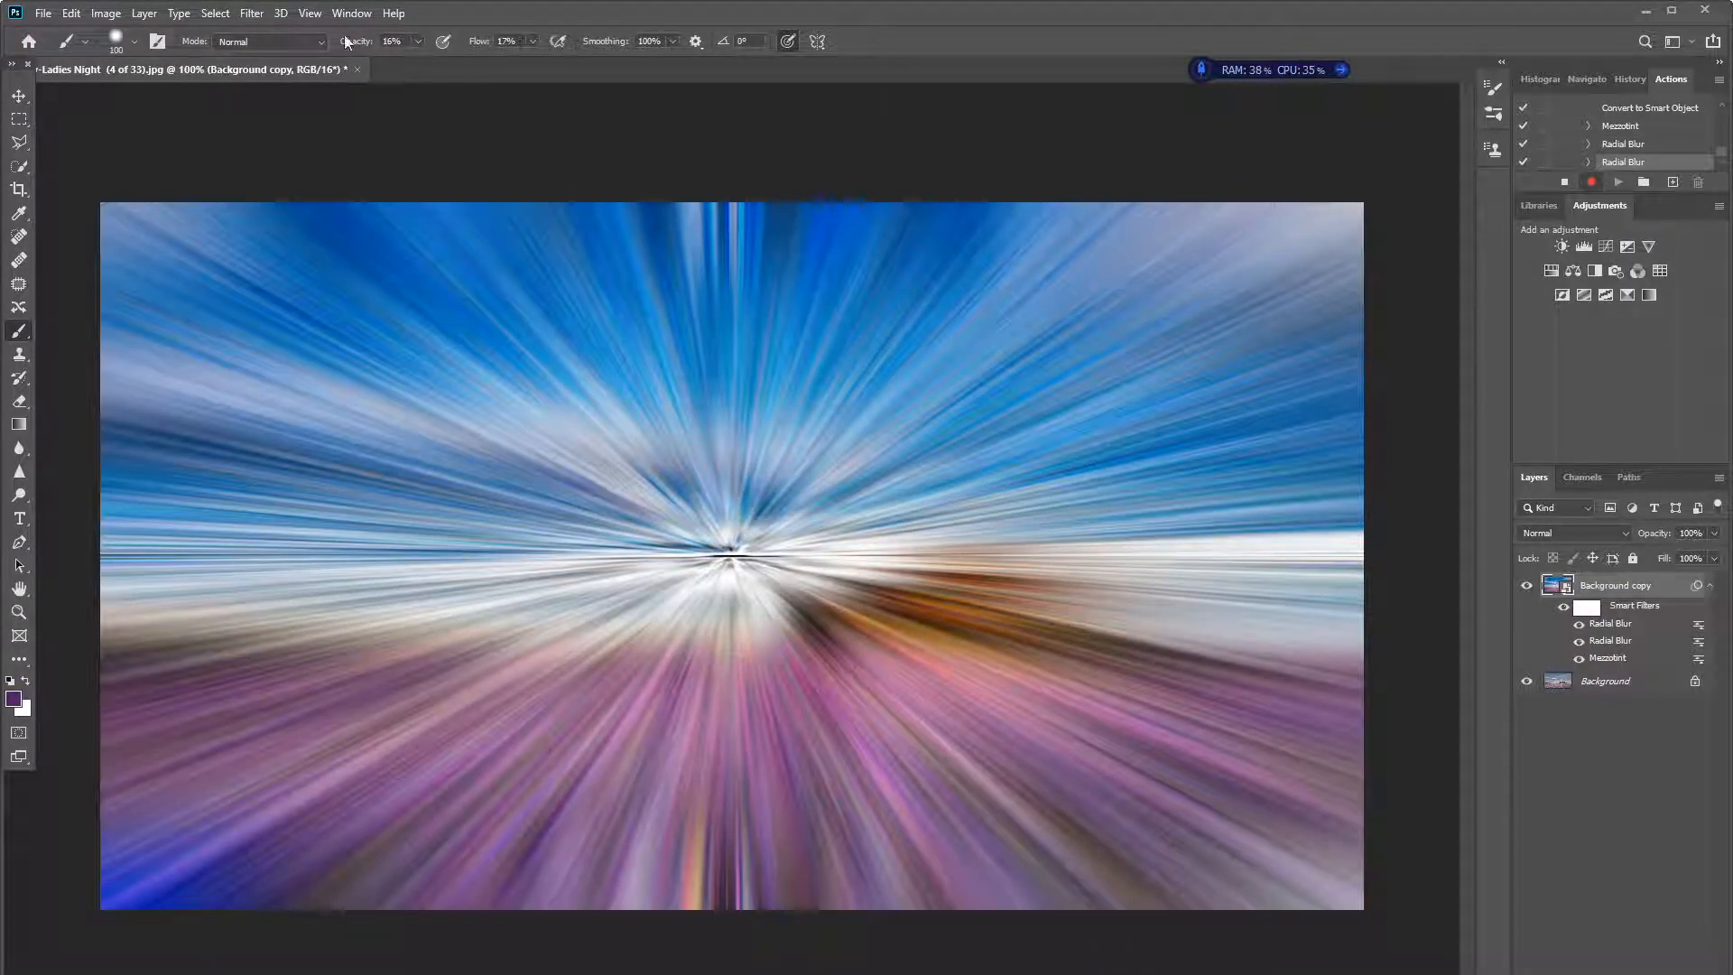
pyautogui.click(251, 15)
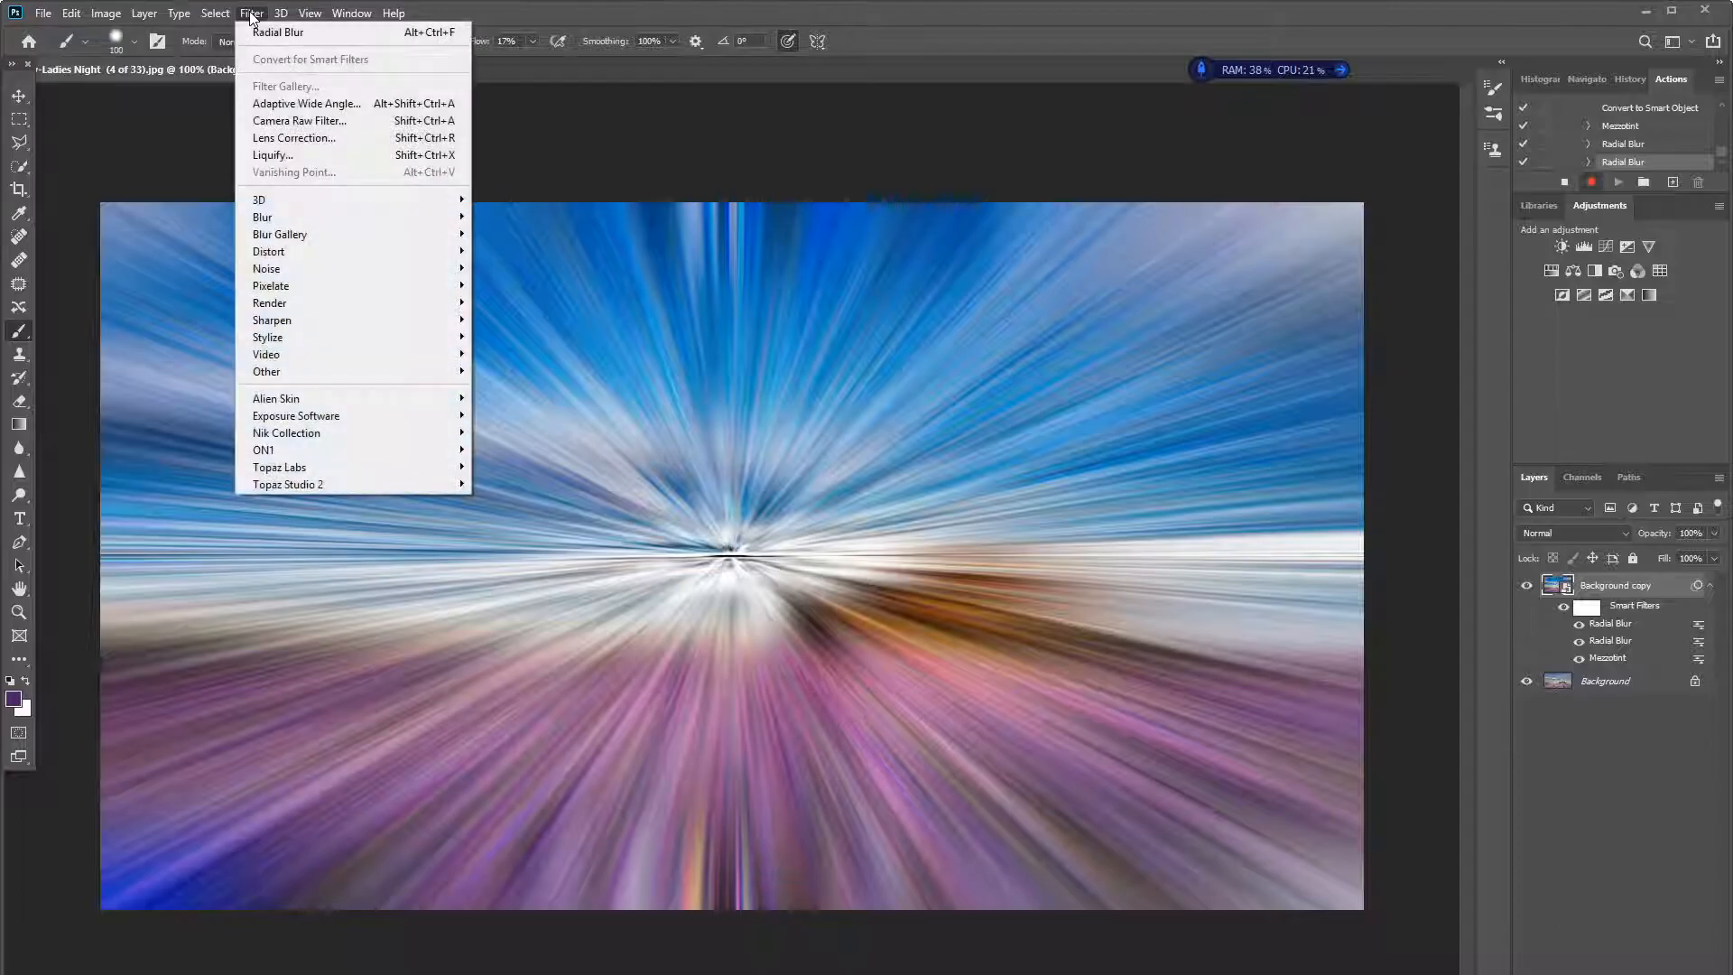
pyautogui.click(273, 29)
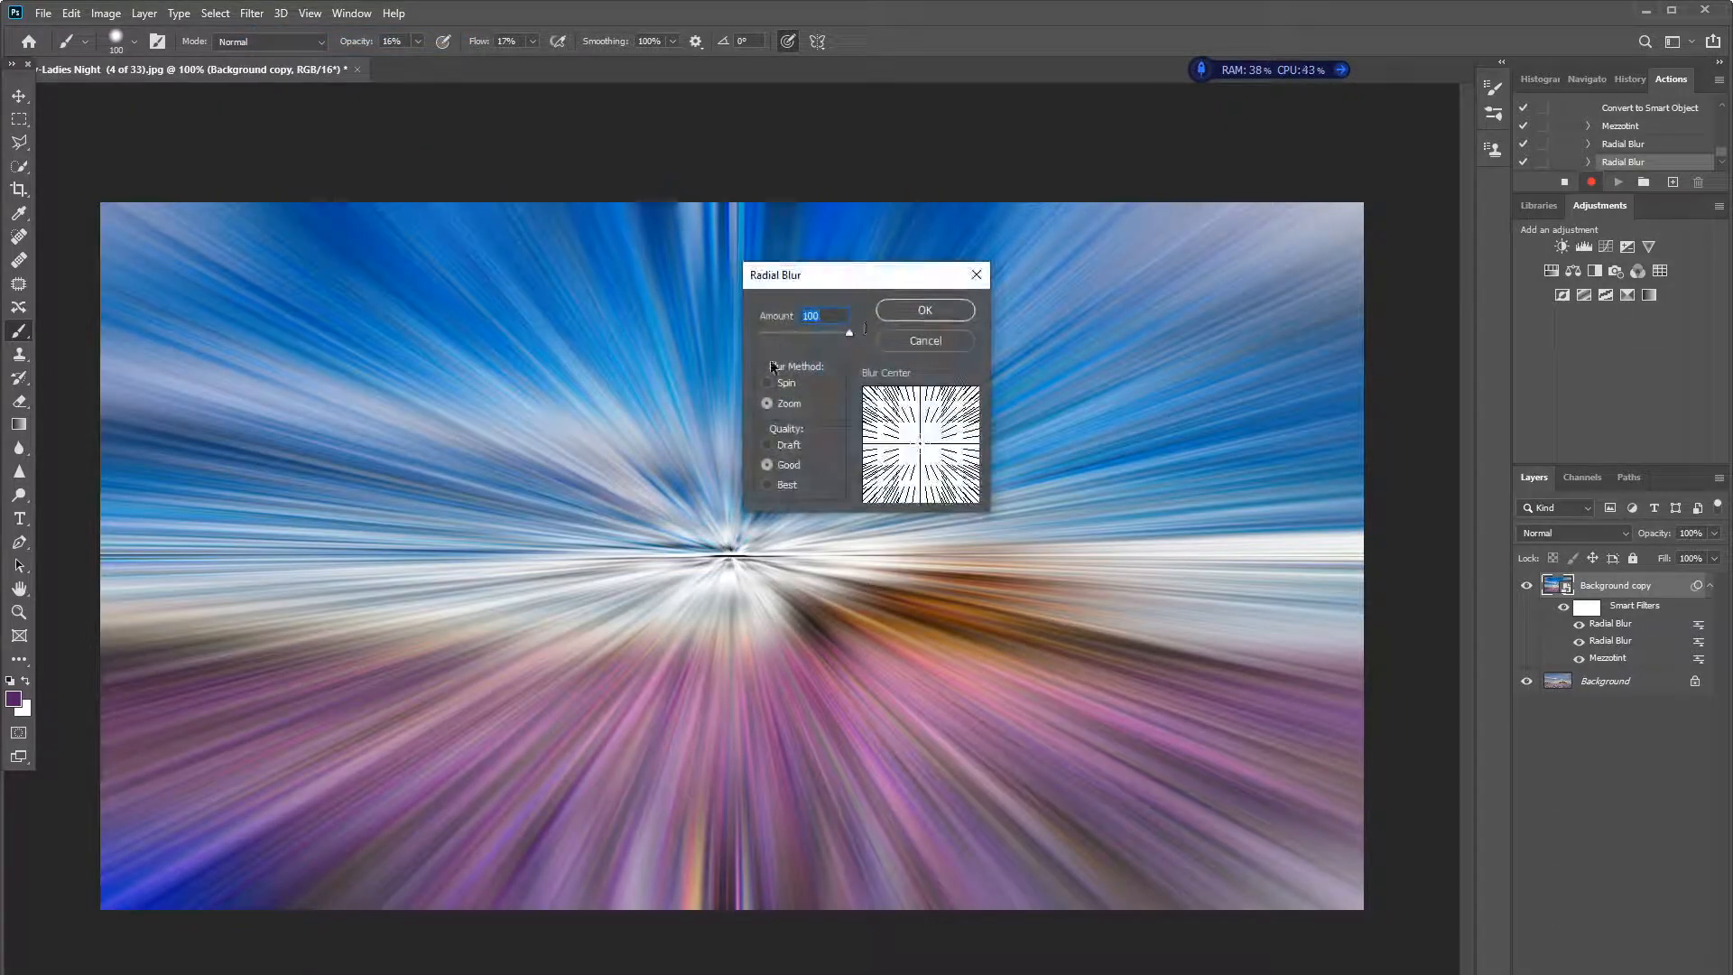
pyautogui.click(934, 312)
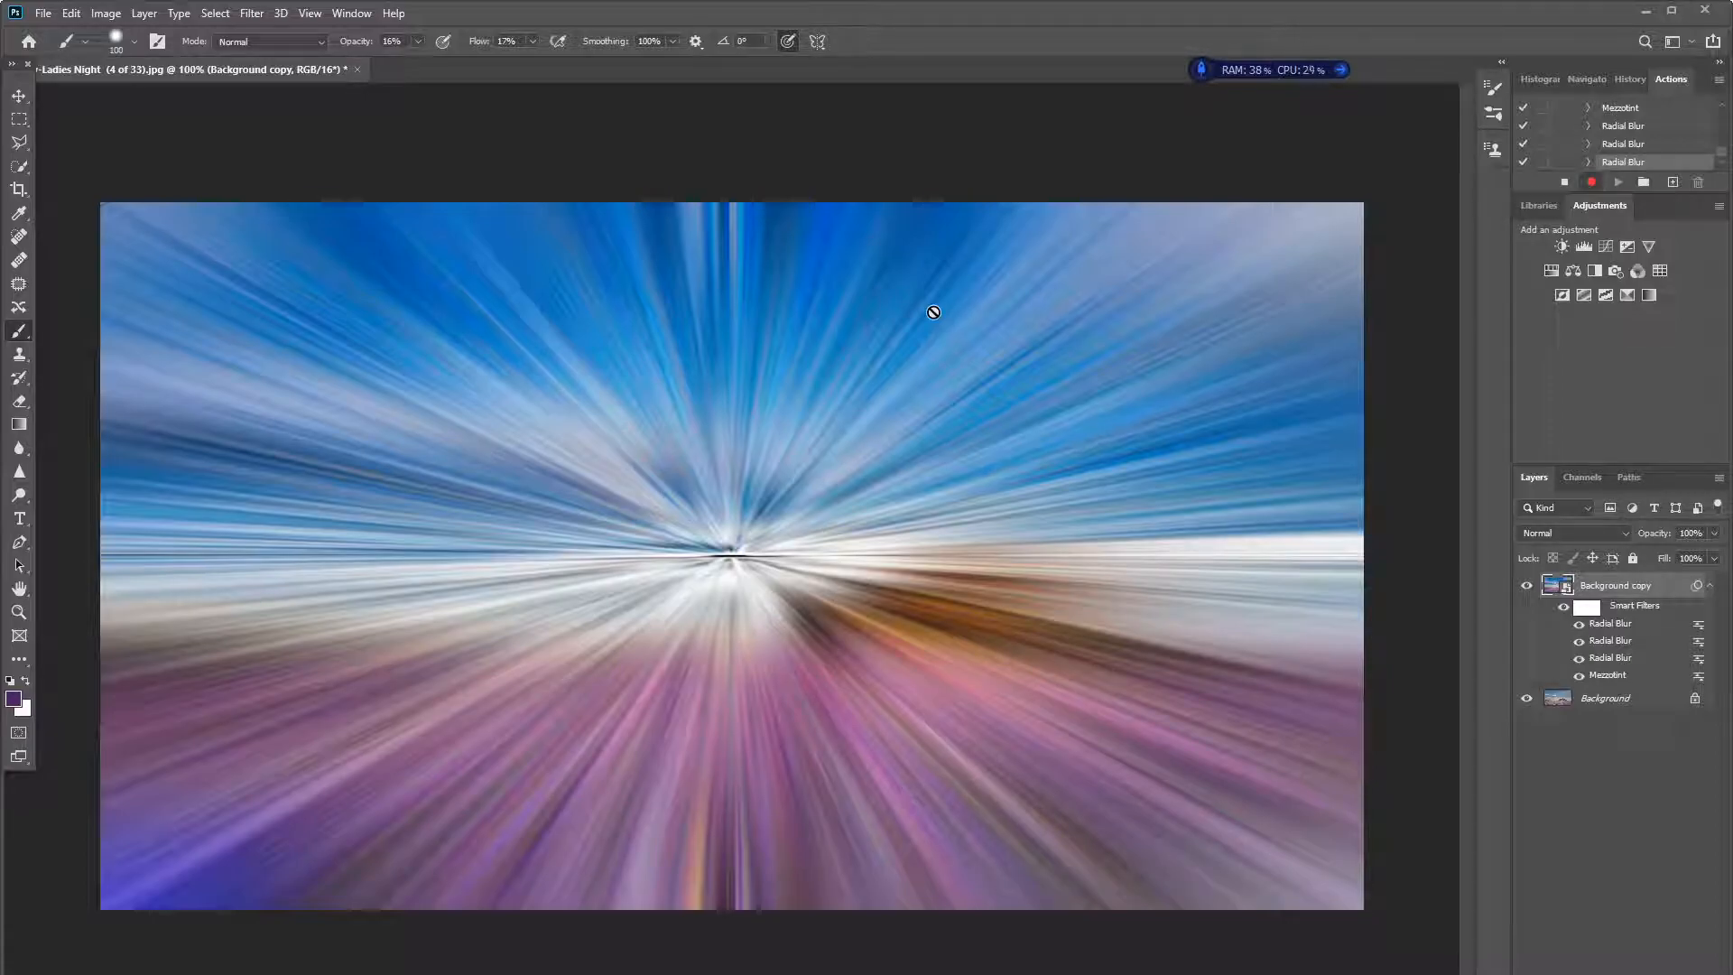
# - Apply the Twirl distortion to Background copy with an angle of -100°
pyautogui.click(252, 15)
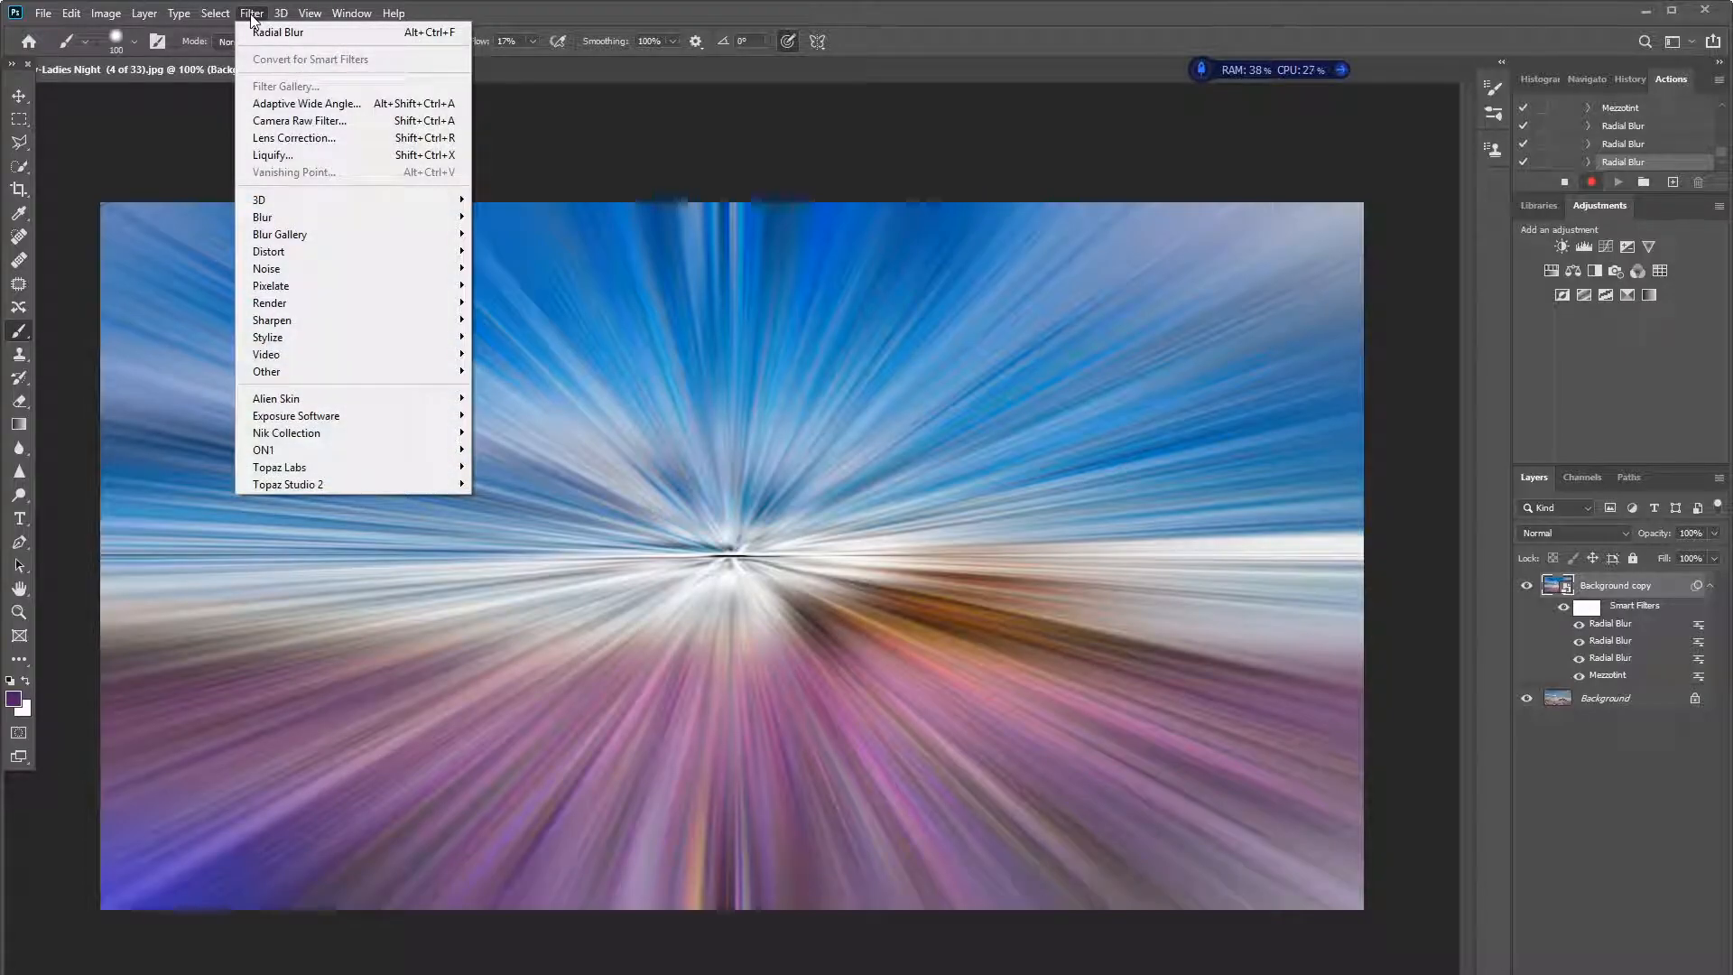
pyautogui.moveTo(291, 254)
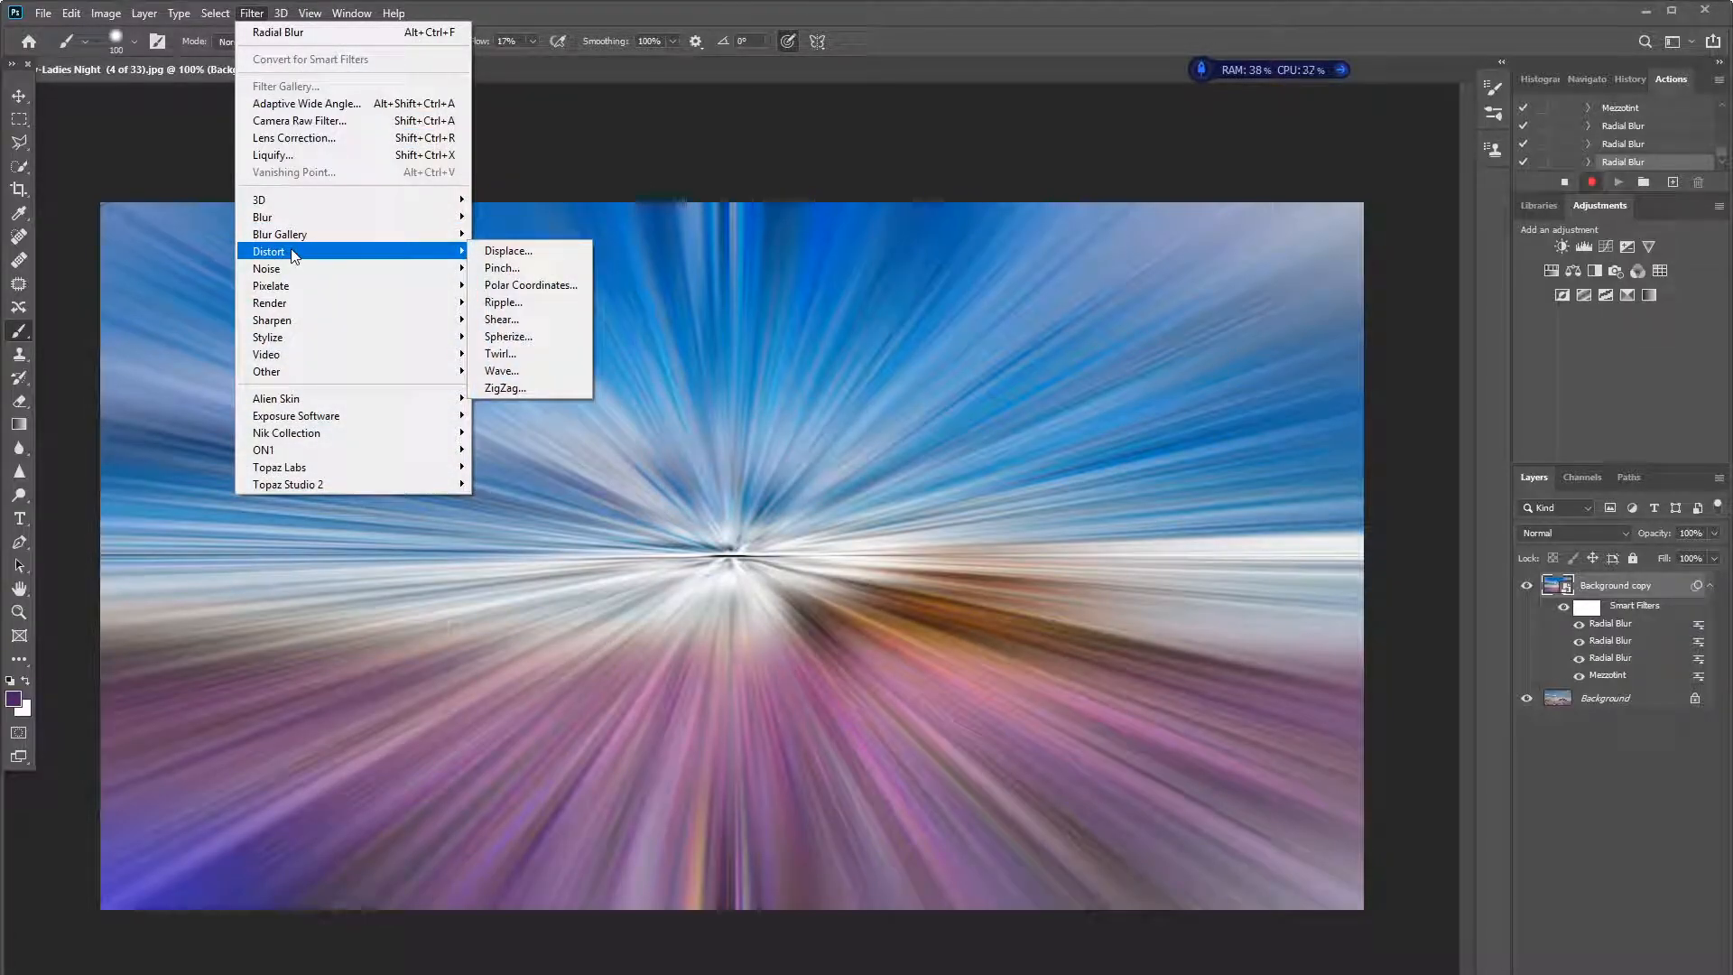
pyautogui.click(501, 353)
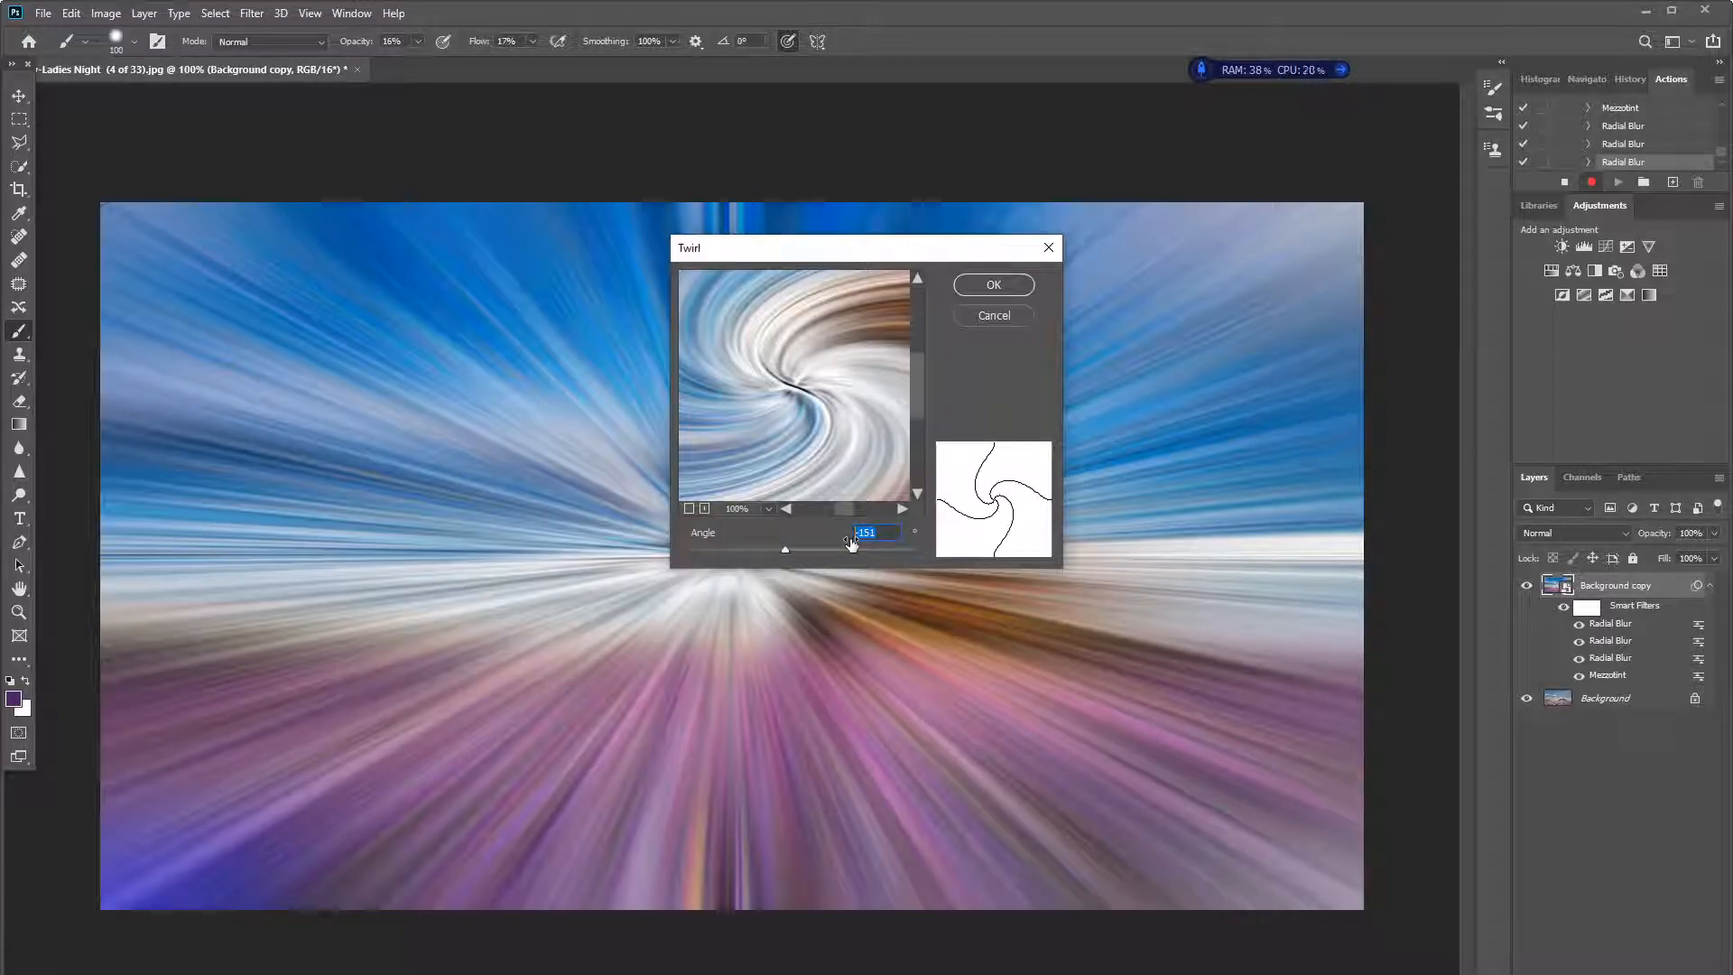
pyautogui.write('-100')
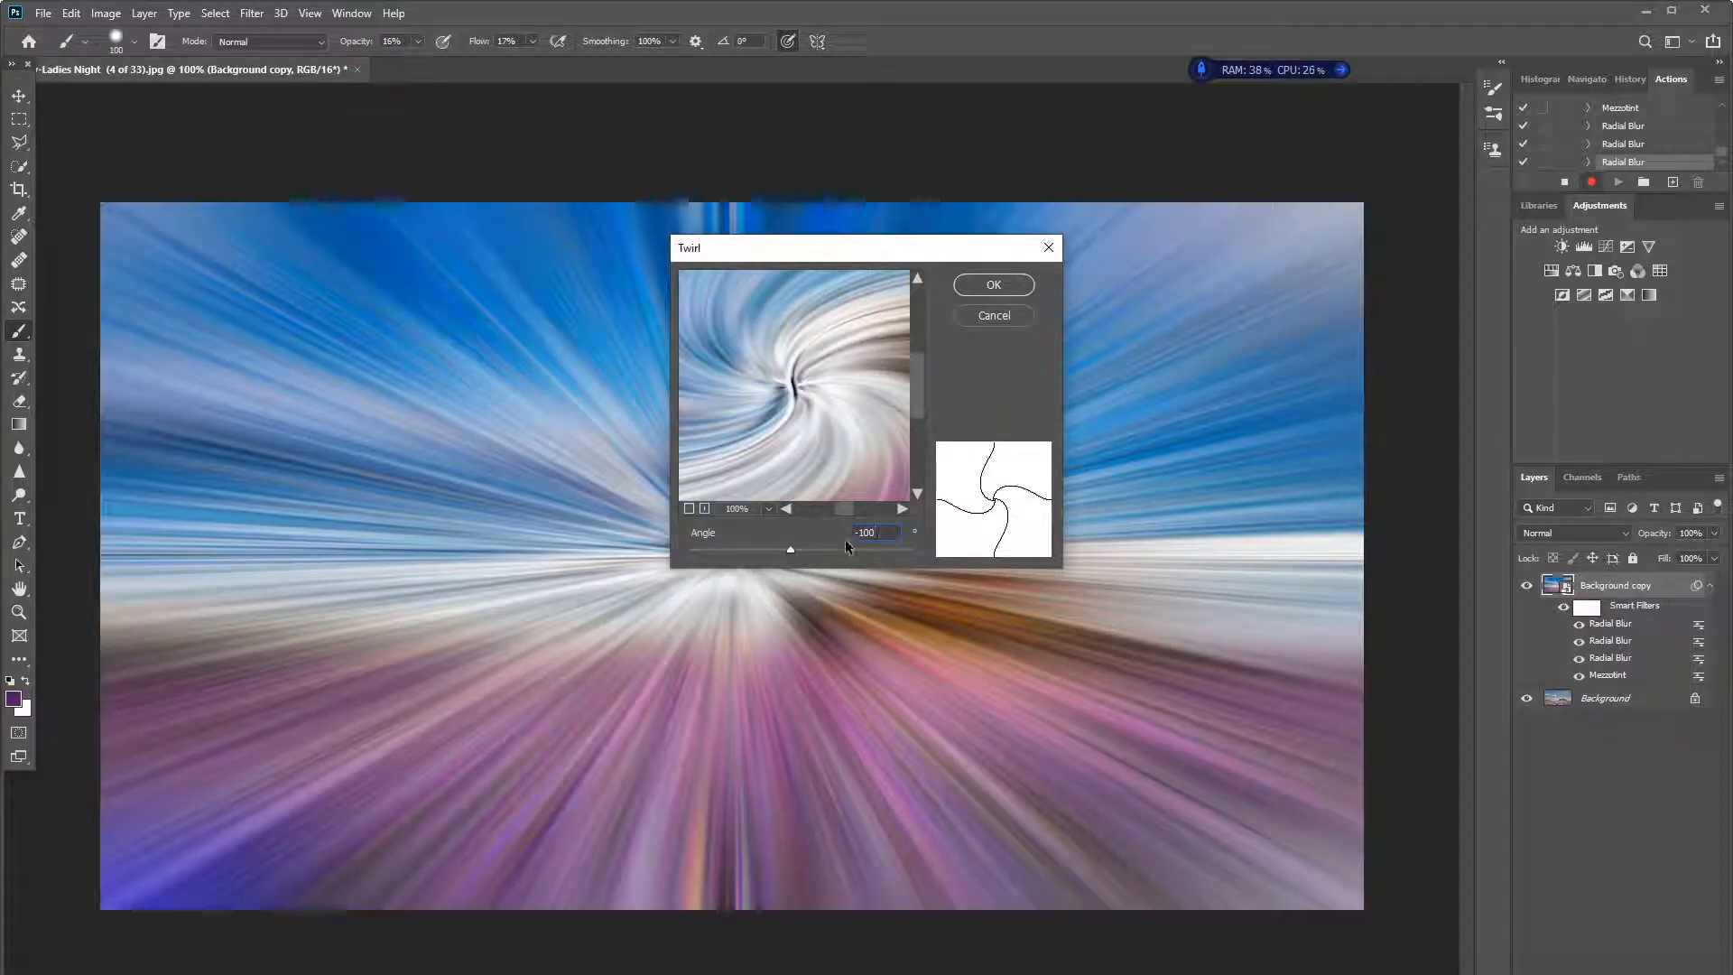
pyautogui.click(994, 286)
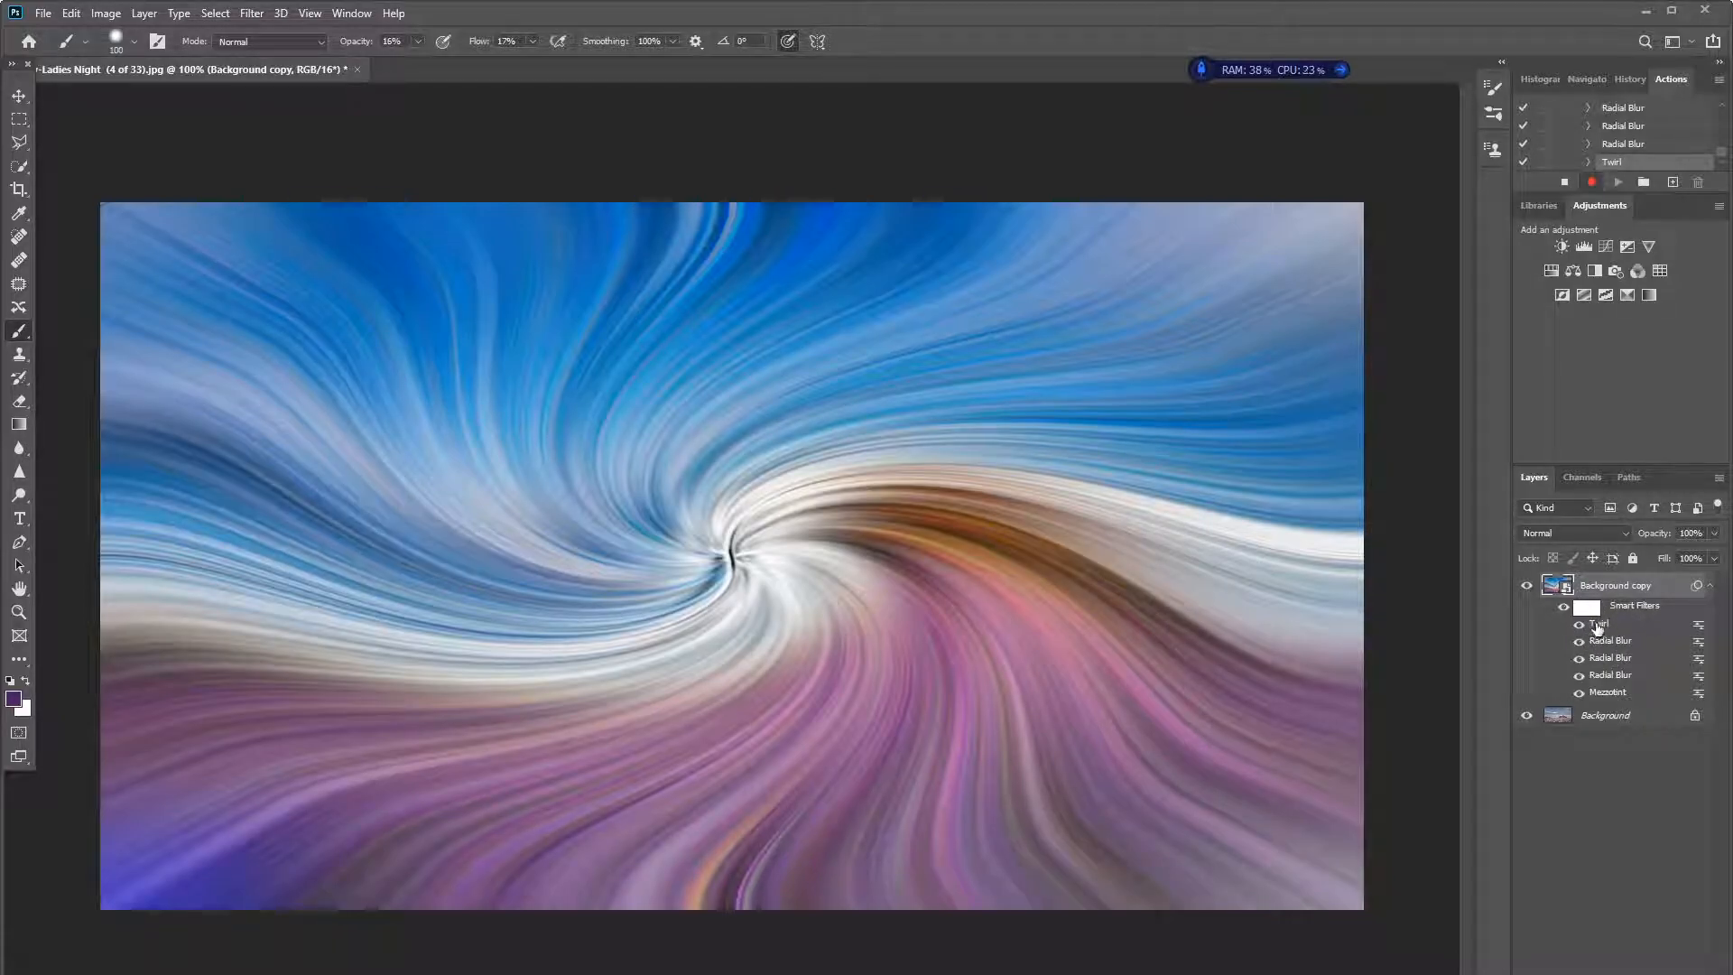
# - Set the blending mode of the Twirl smart filter to Lighten
pyautogui.doubleClick(1699, 625)
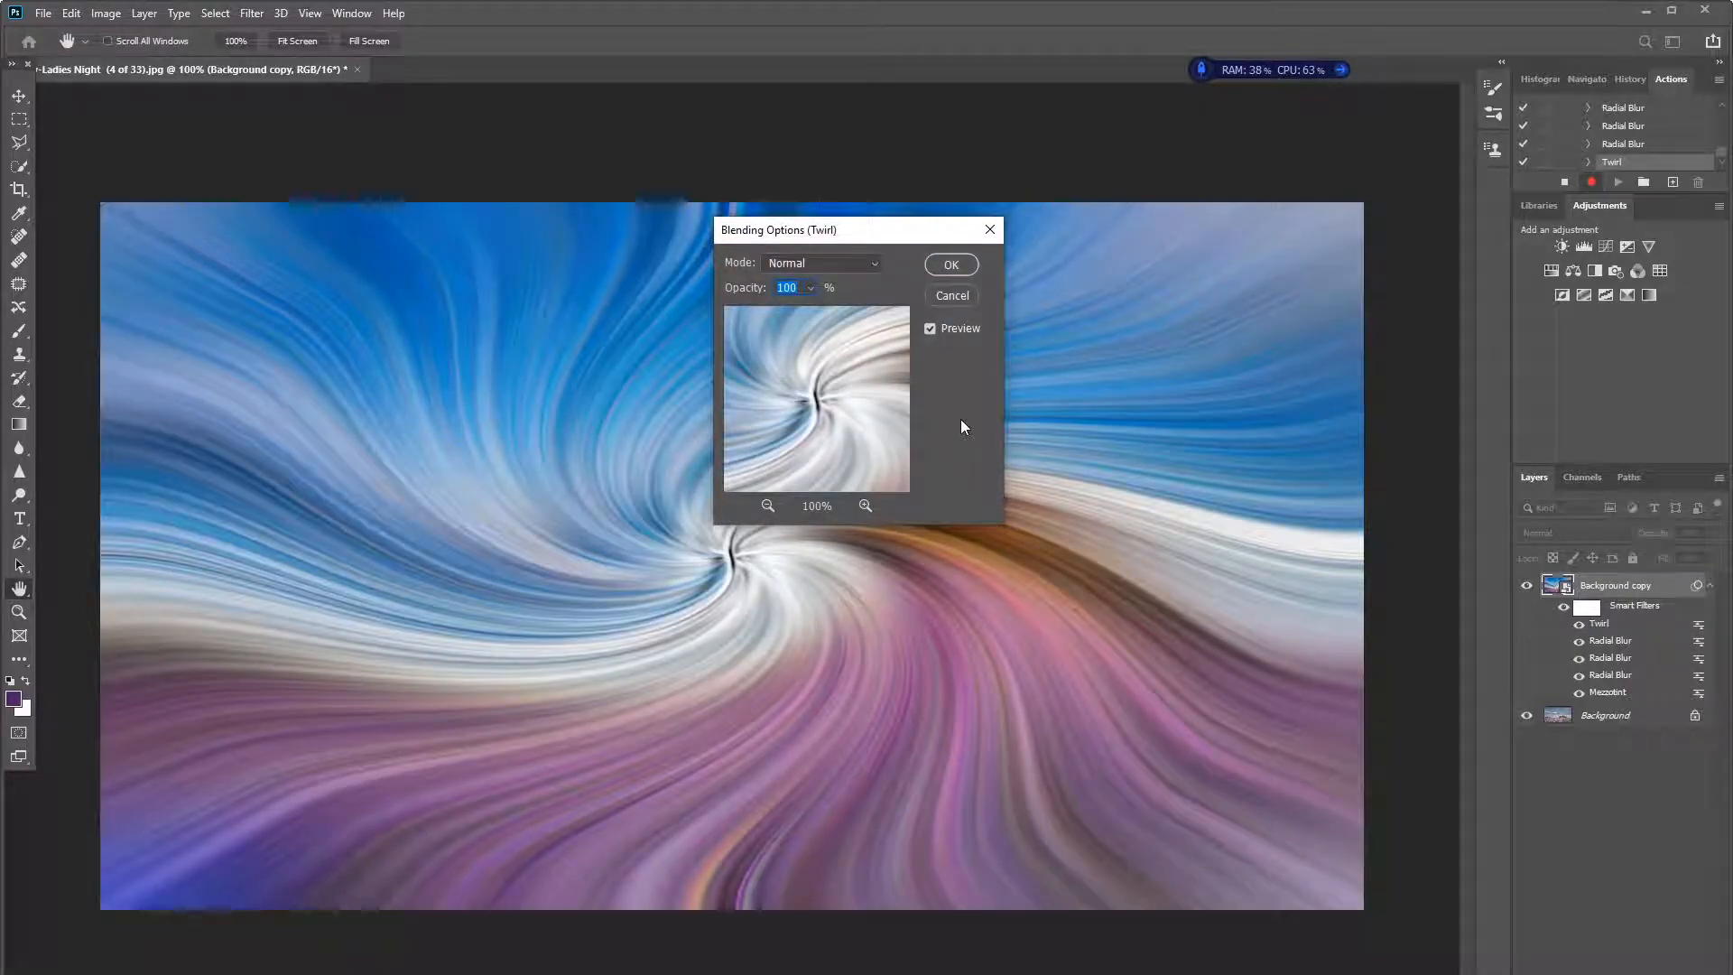
pyautogui.click(870, 263)
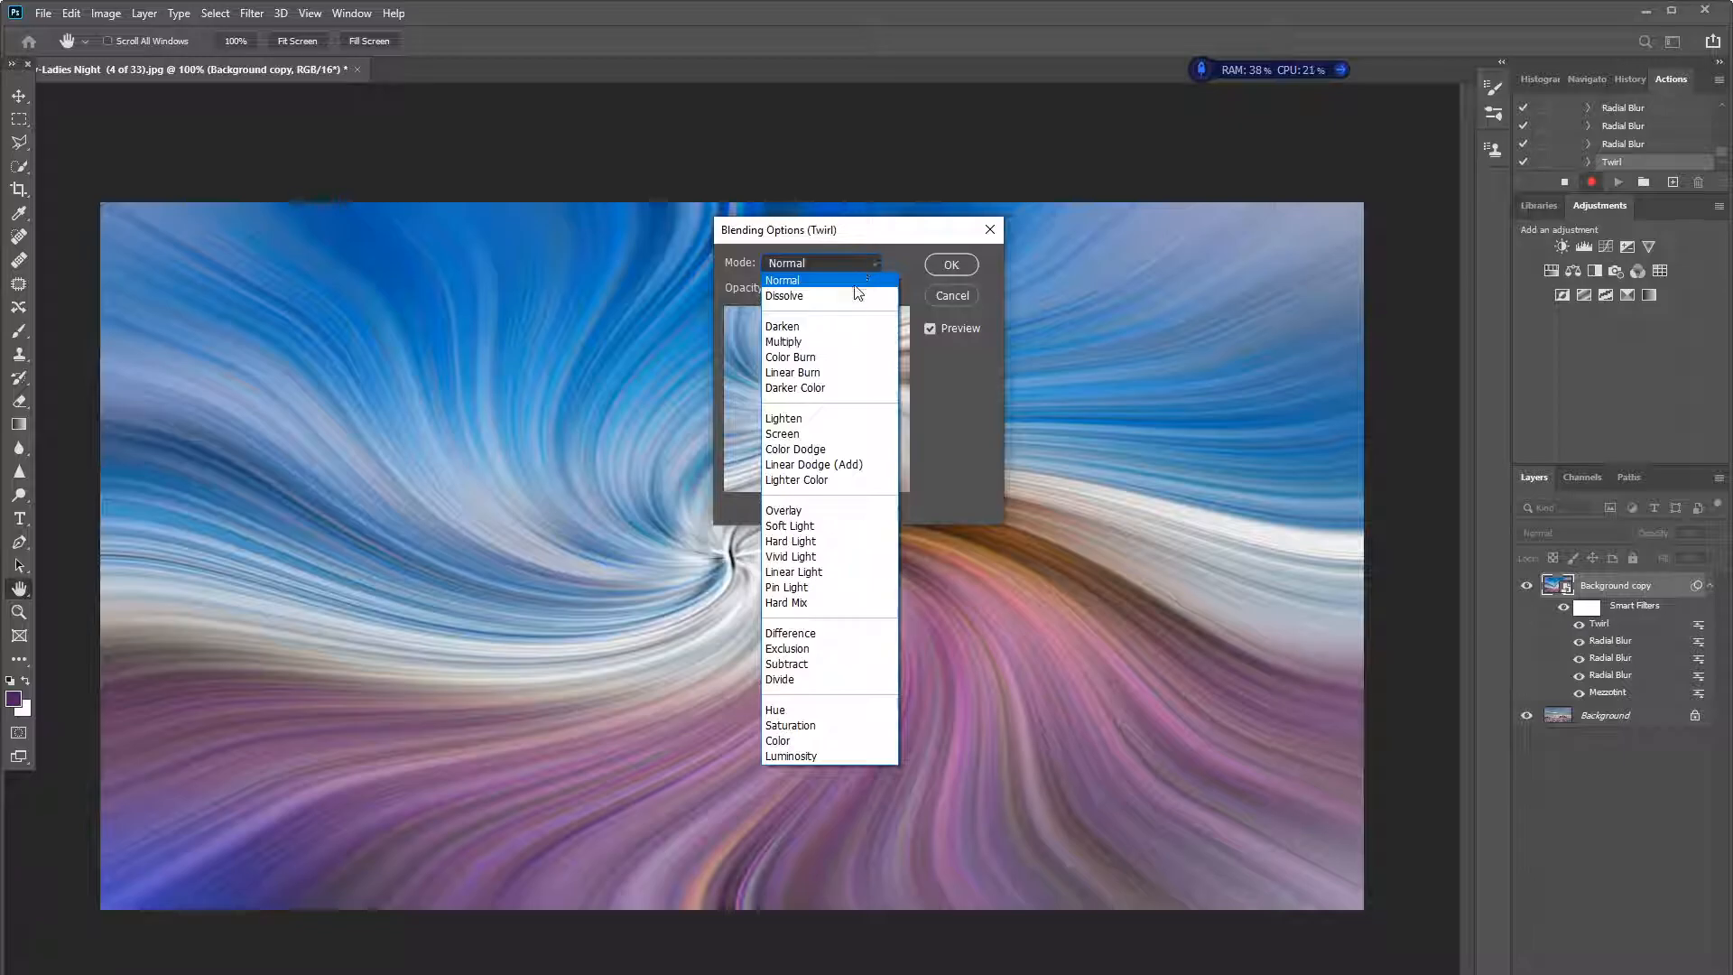
pyautogui.click(817, 419)
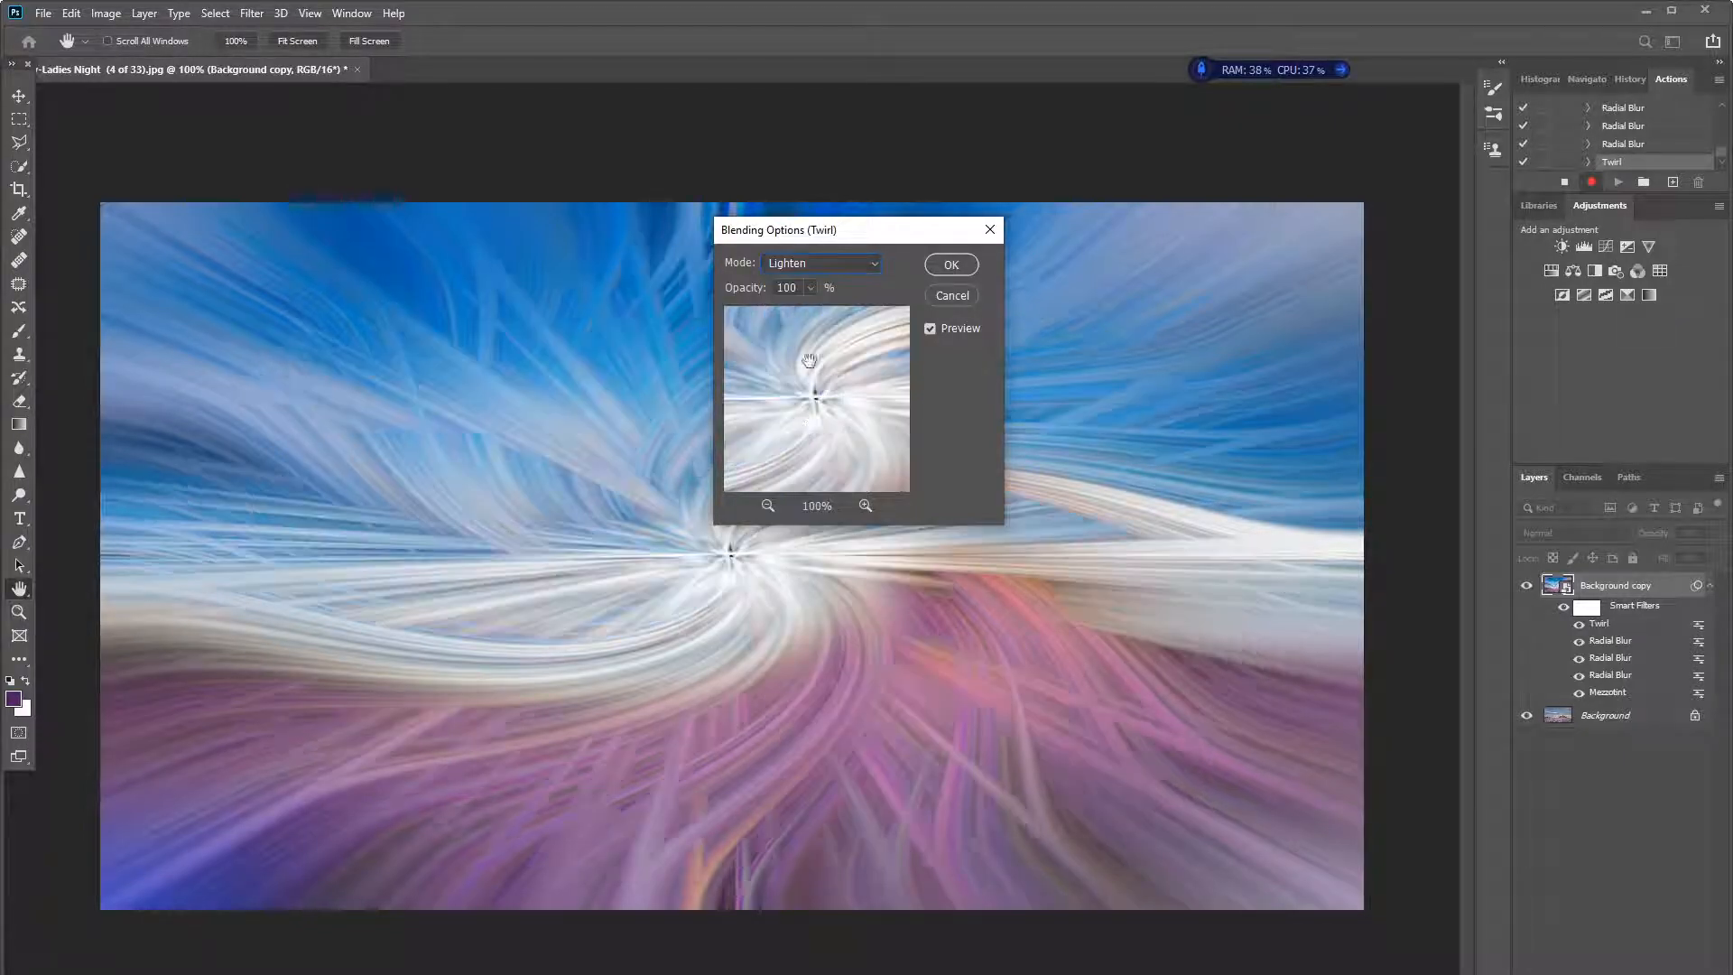
pyautogui.click(952, 266)
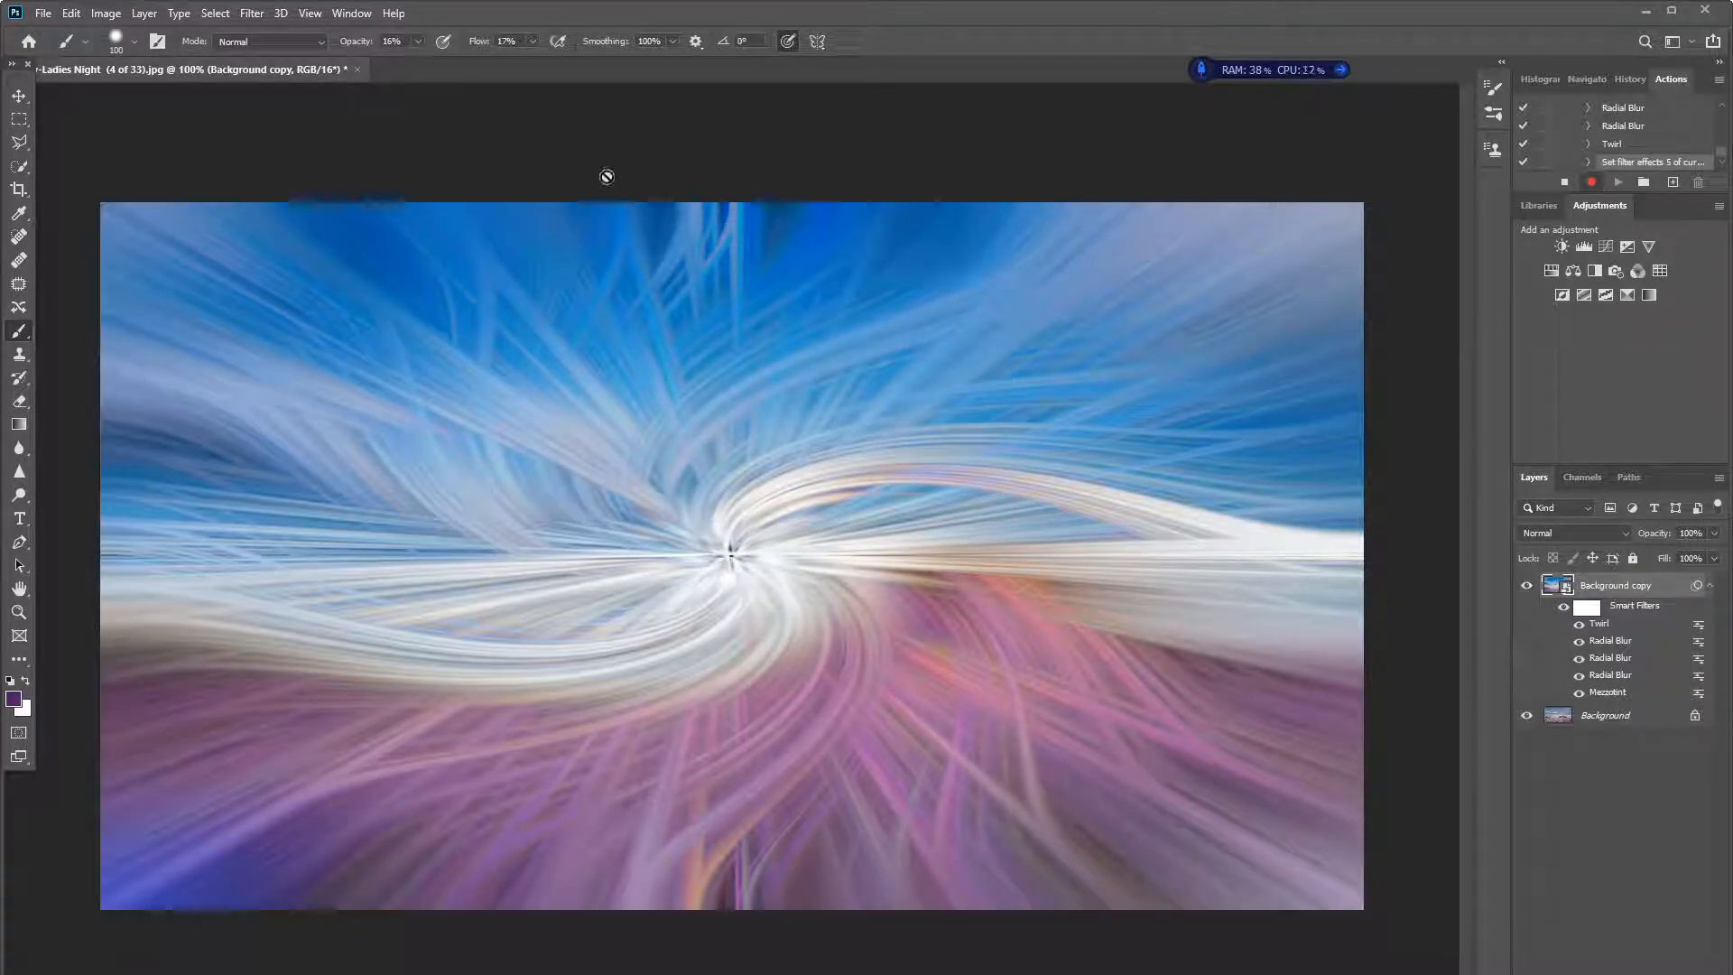
# - Apply a second Twirl distortion to Background copy with an angle of 100°
pyautogui.click(253, 13)
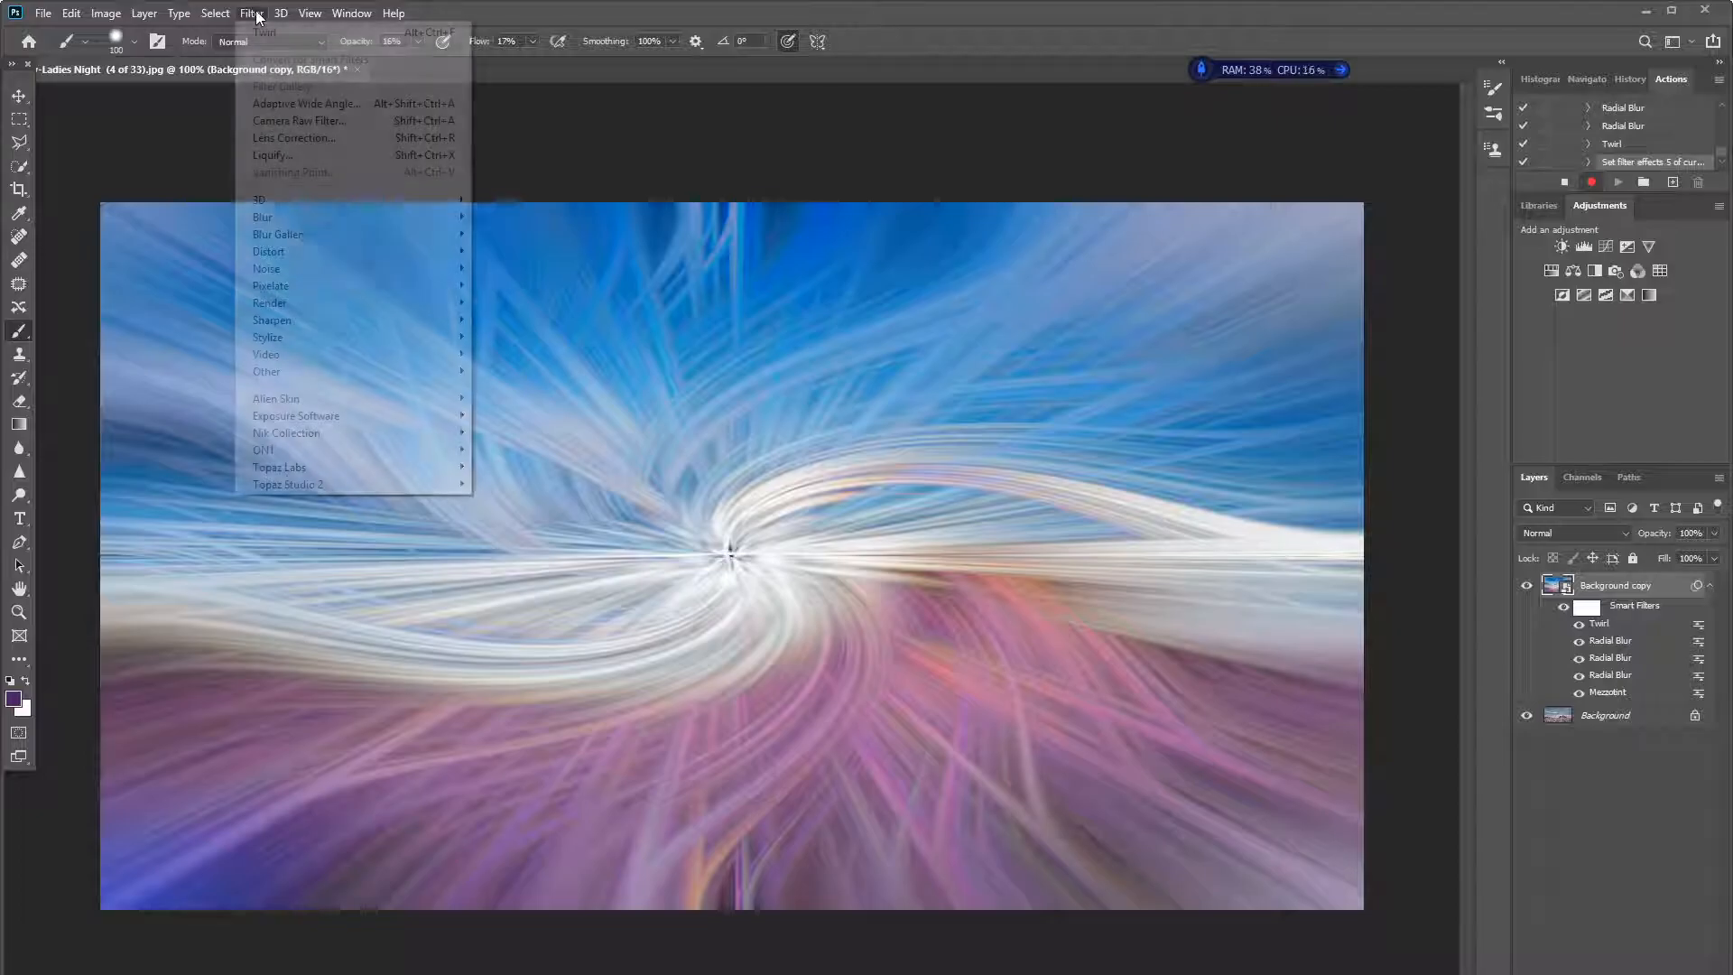
pyautogui.click(306, 36)
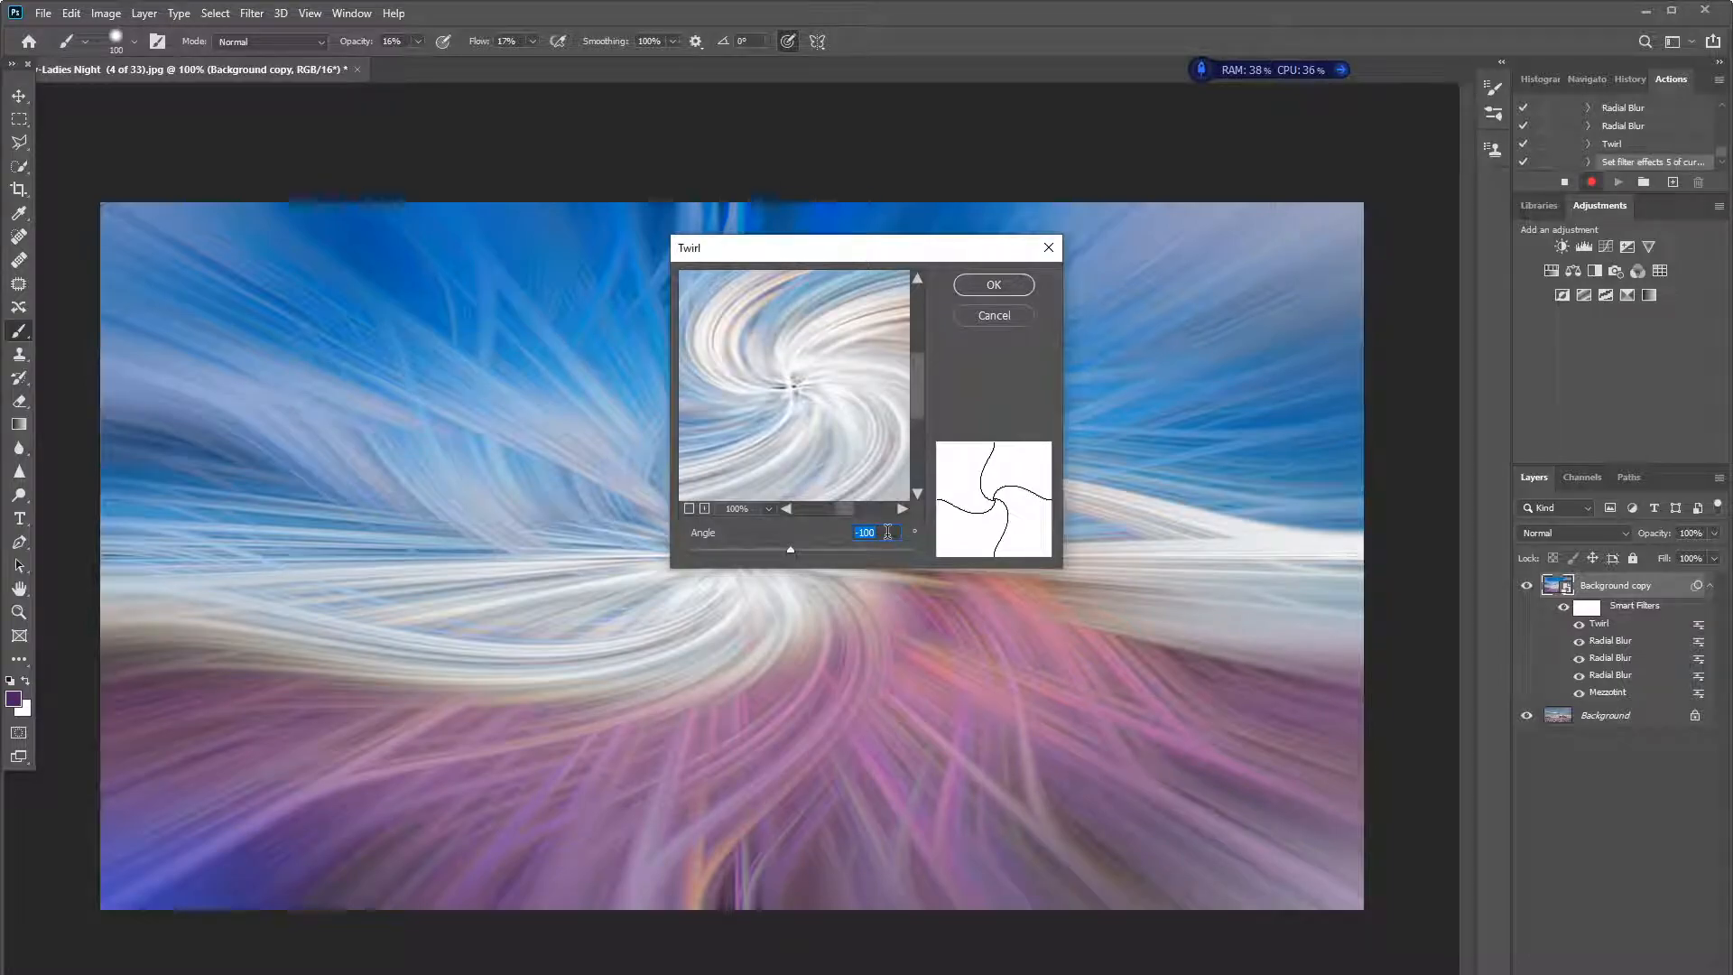
pyautogui.write('100')
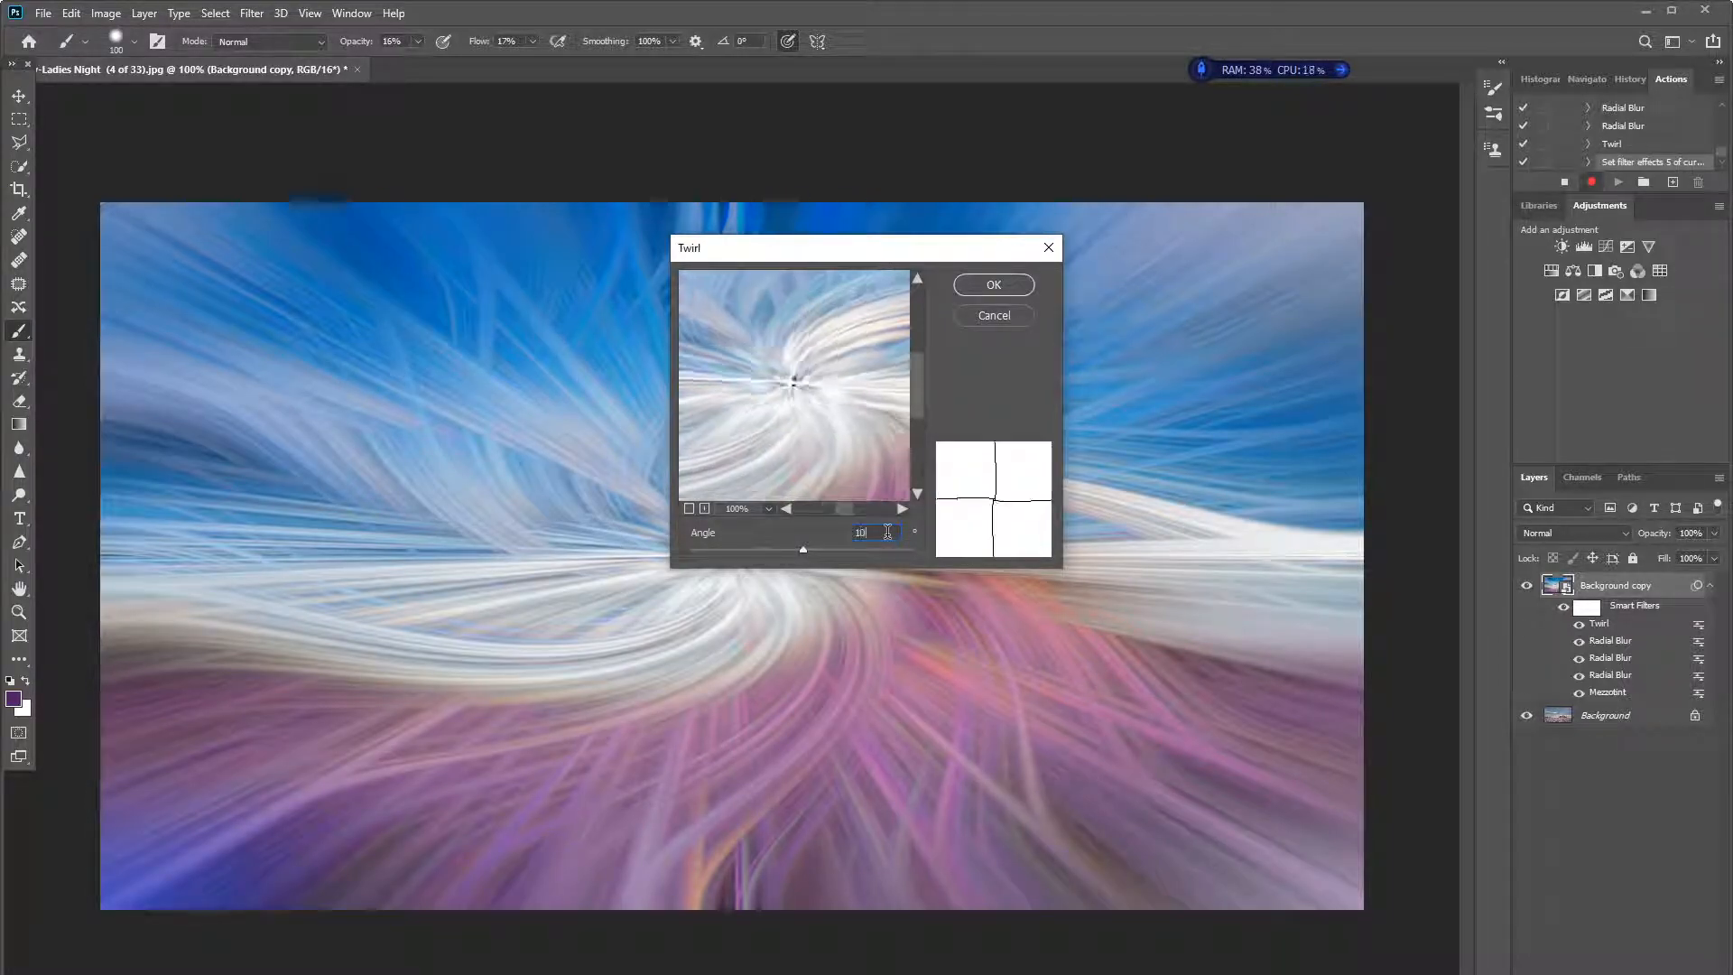
pyautogui.click(997, 284)
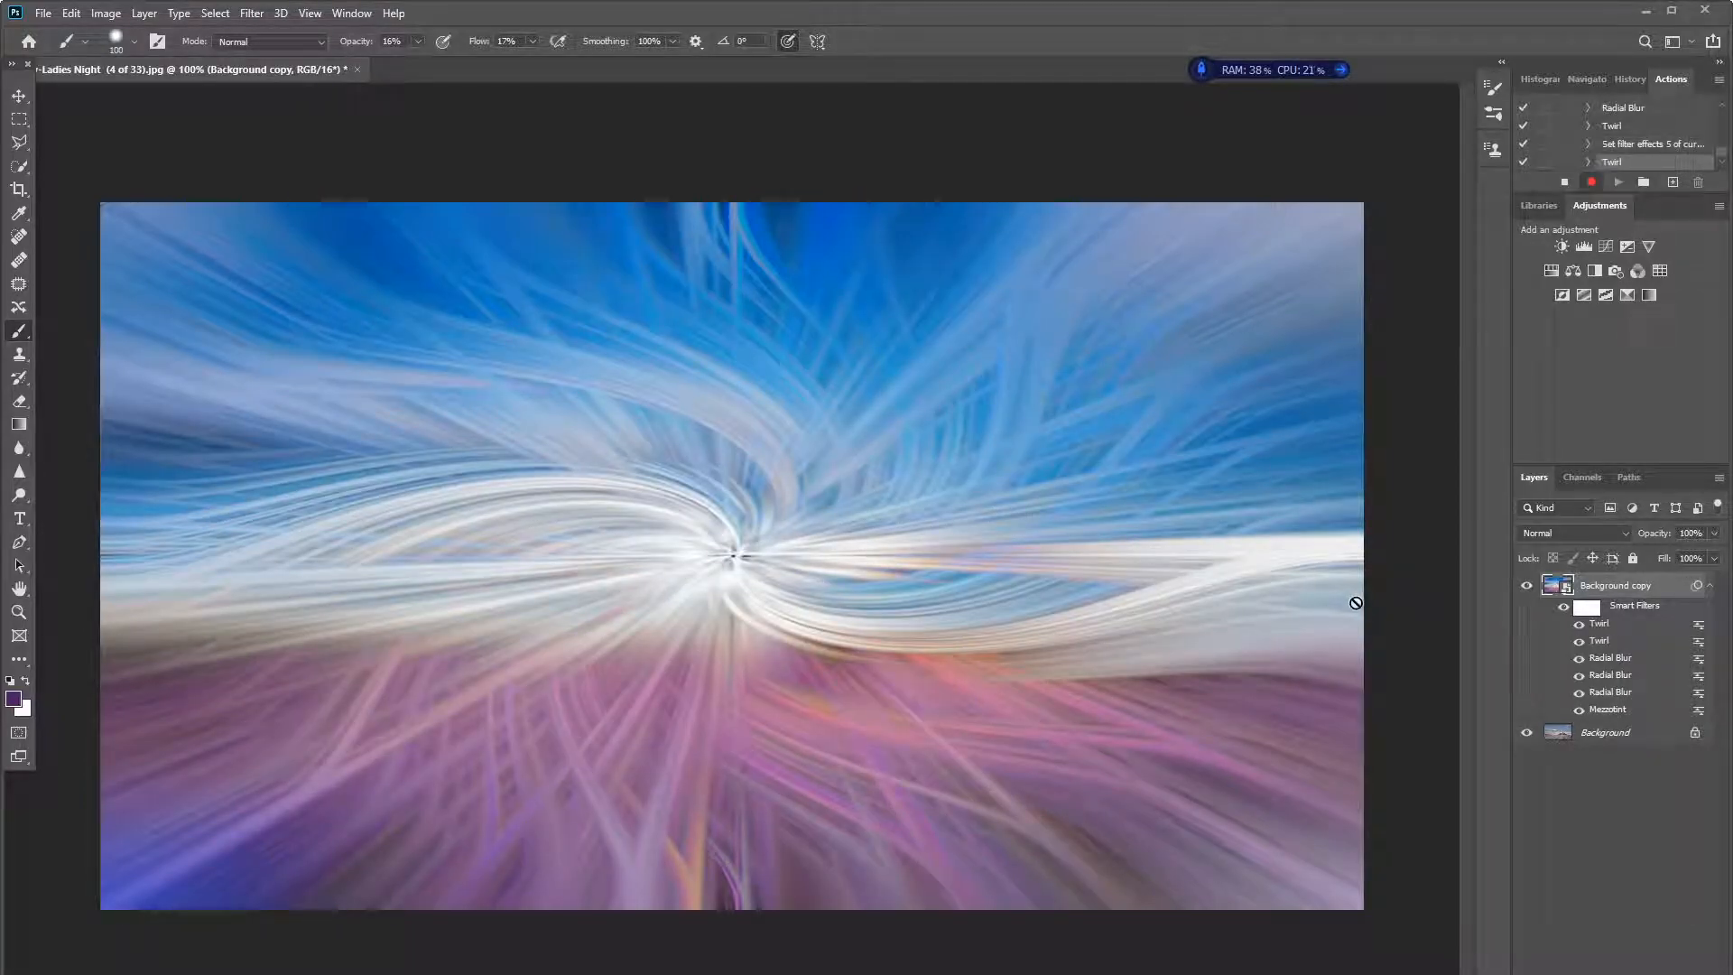
# - Set the blending mode of the newest, uppermost Twirl smart filter to Lighten
pyautogui.doubleClick(1699, 626)
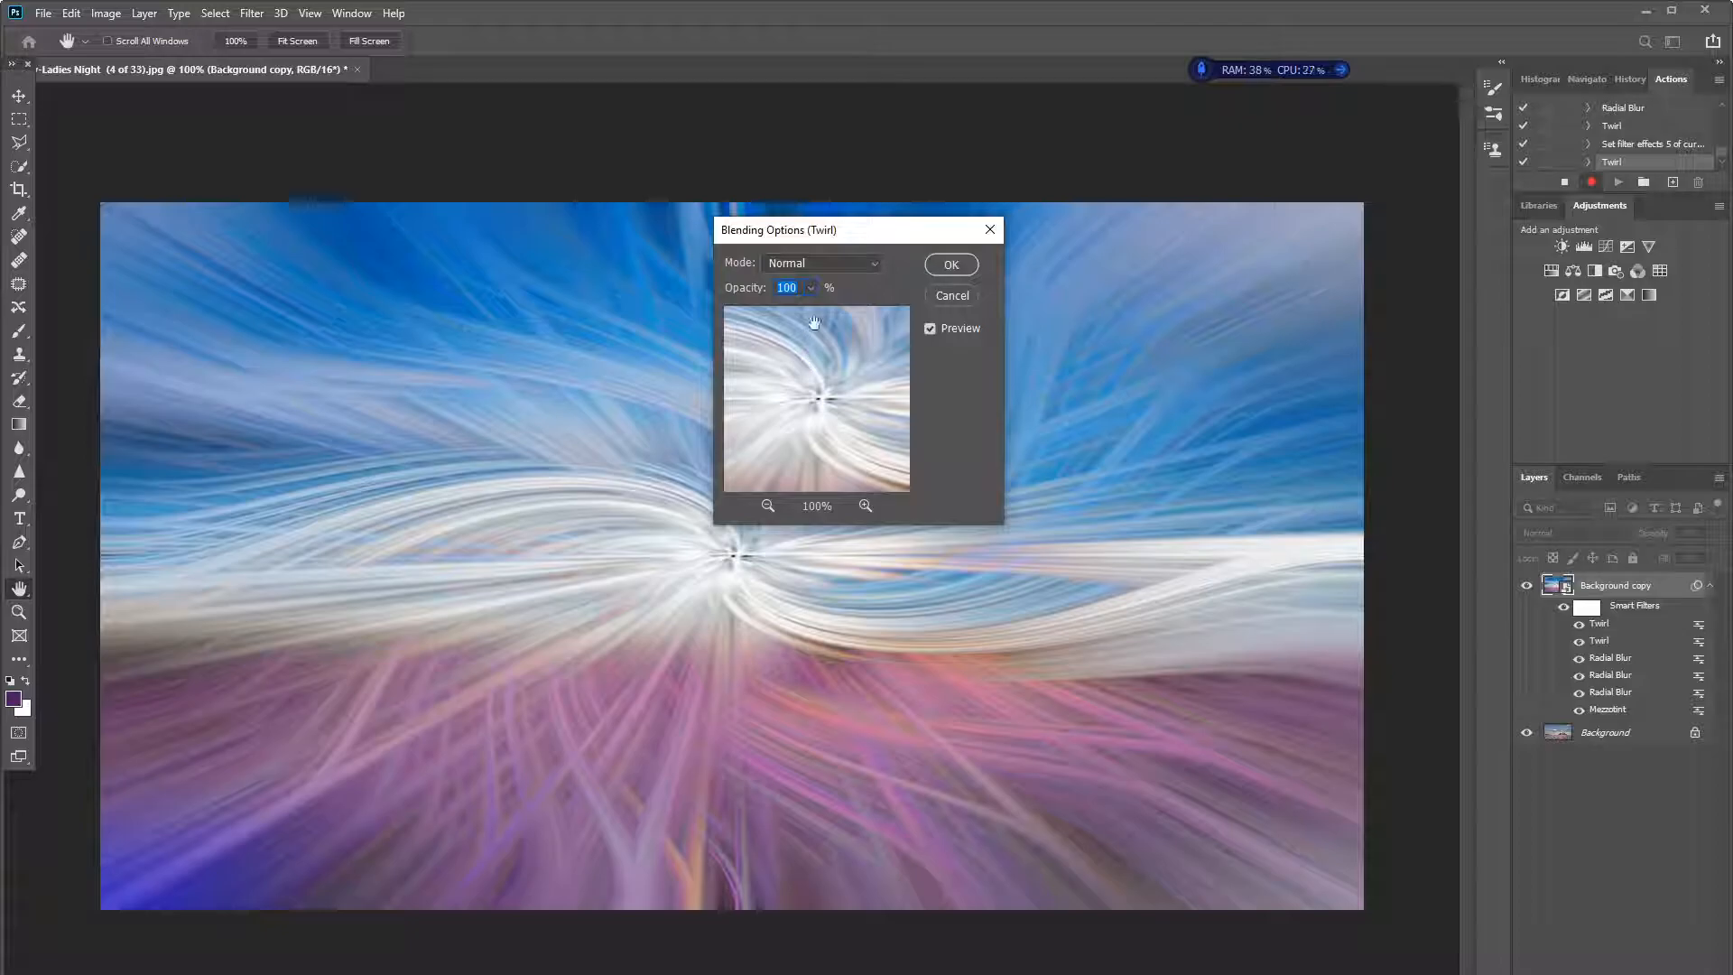
pyautogui.click(817, 264)
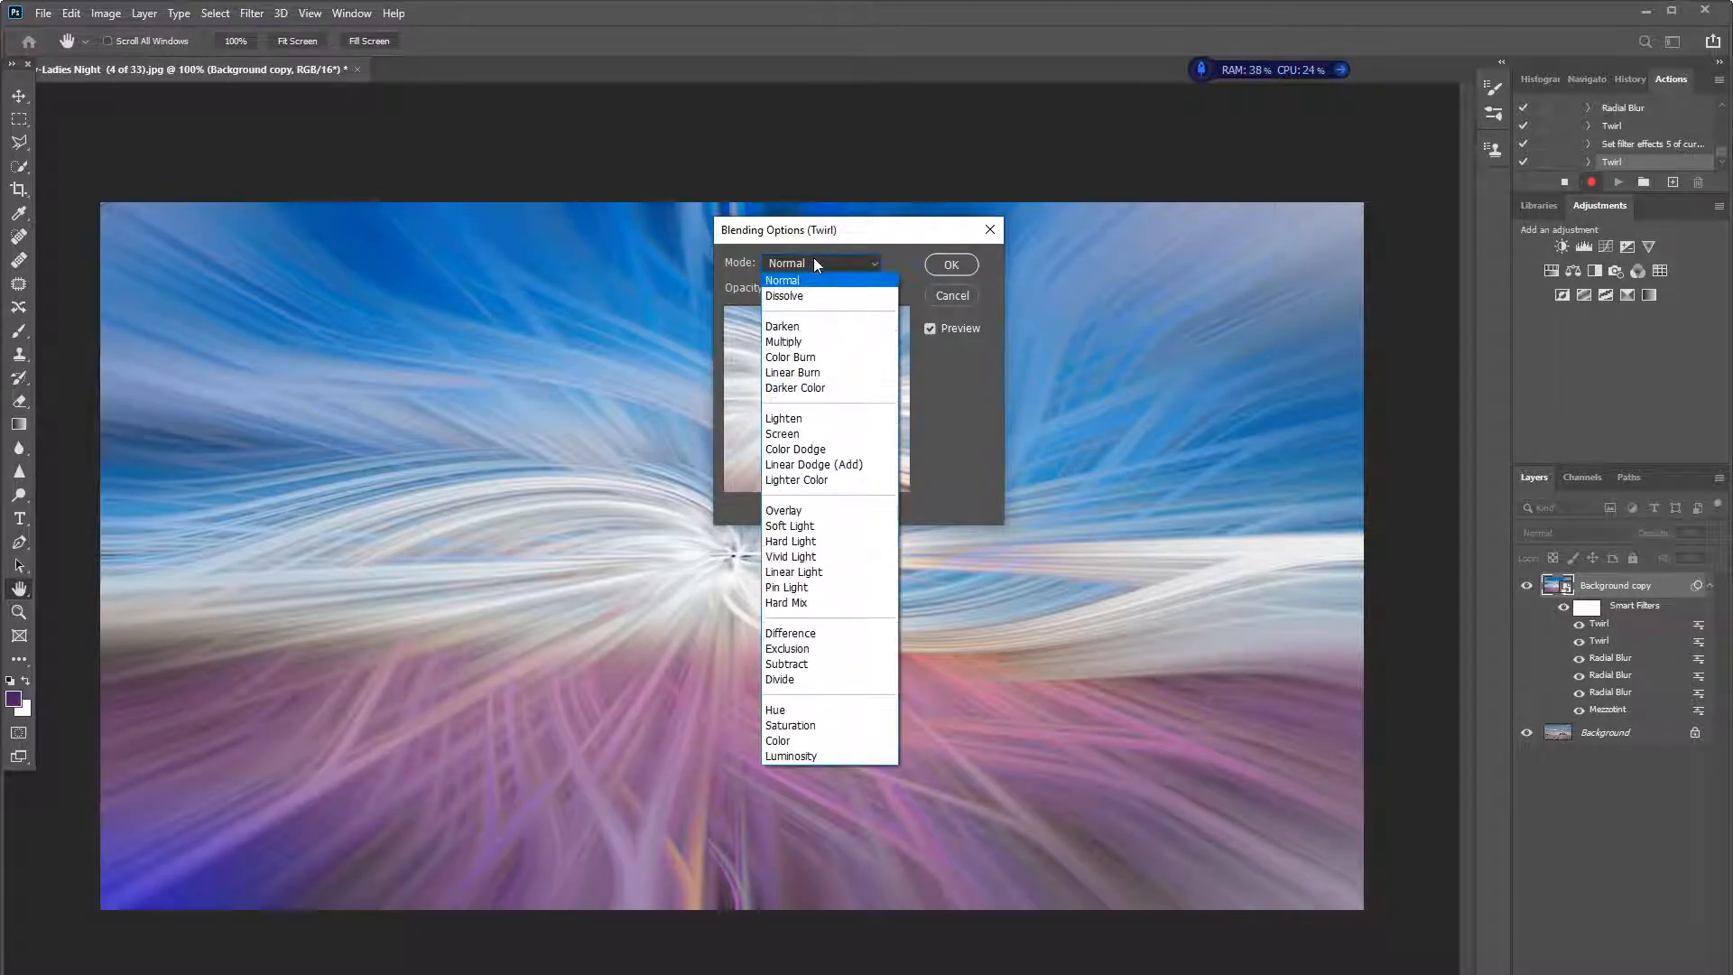
pyautogui.click(812, 421)
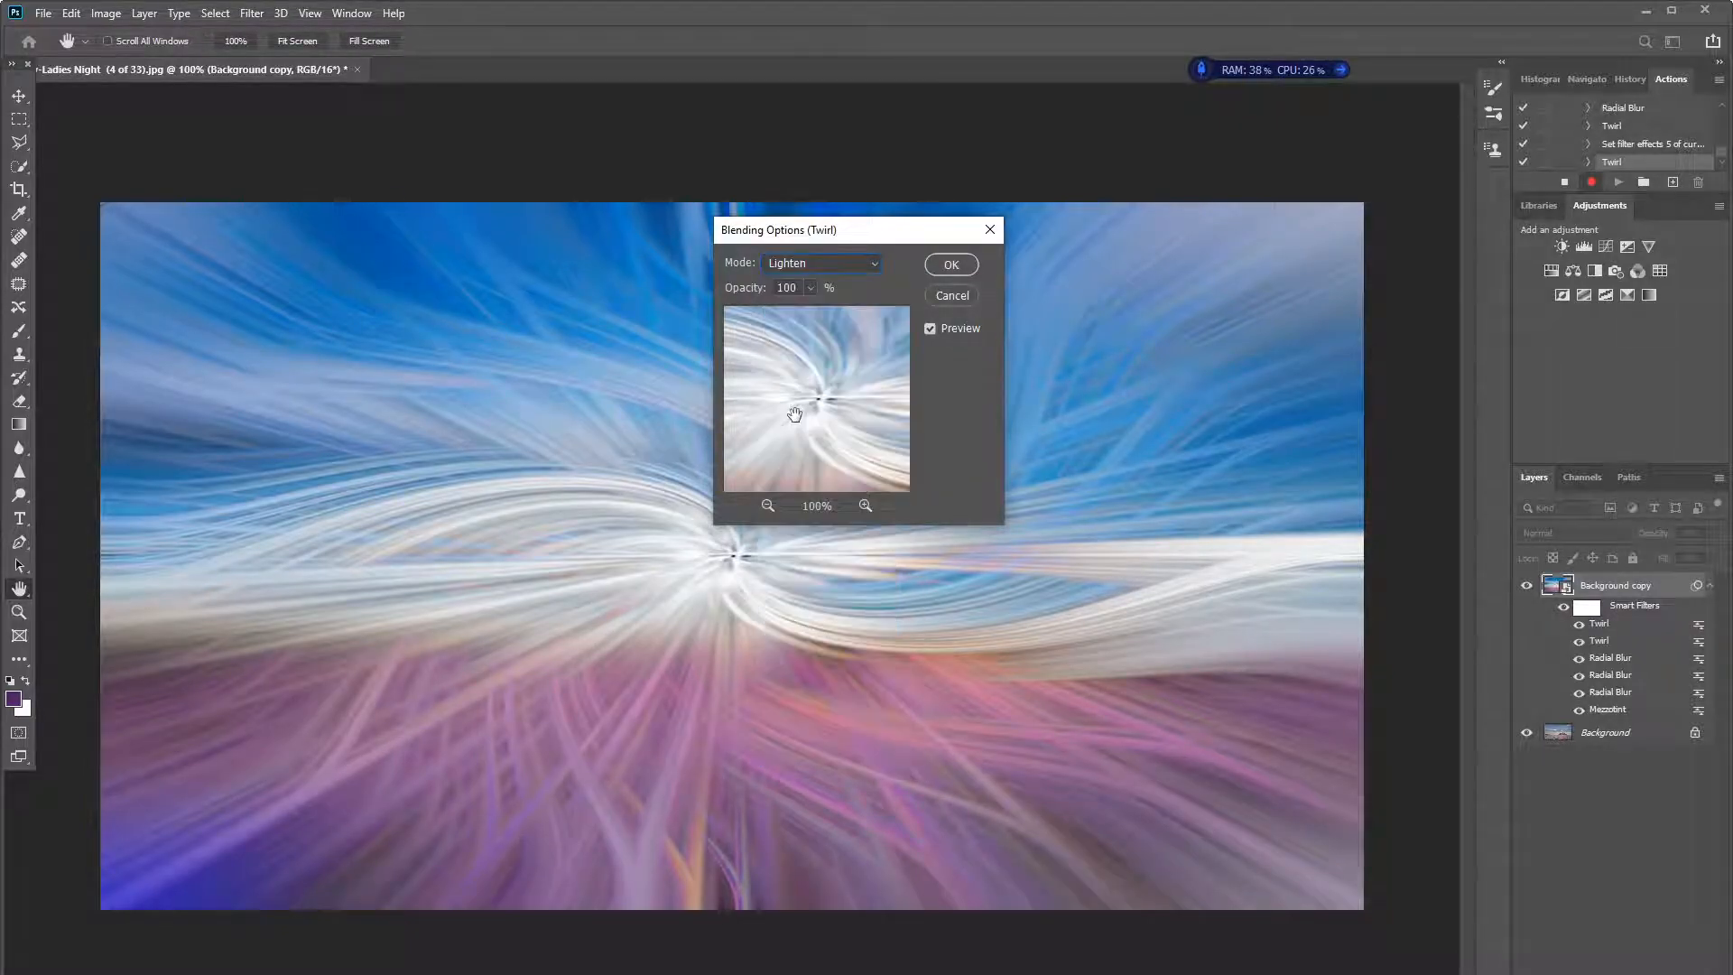
pyautogui.click(950, 262)
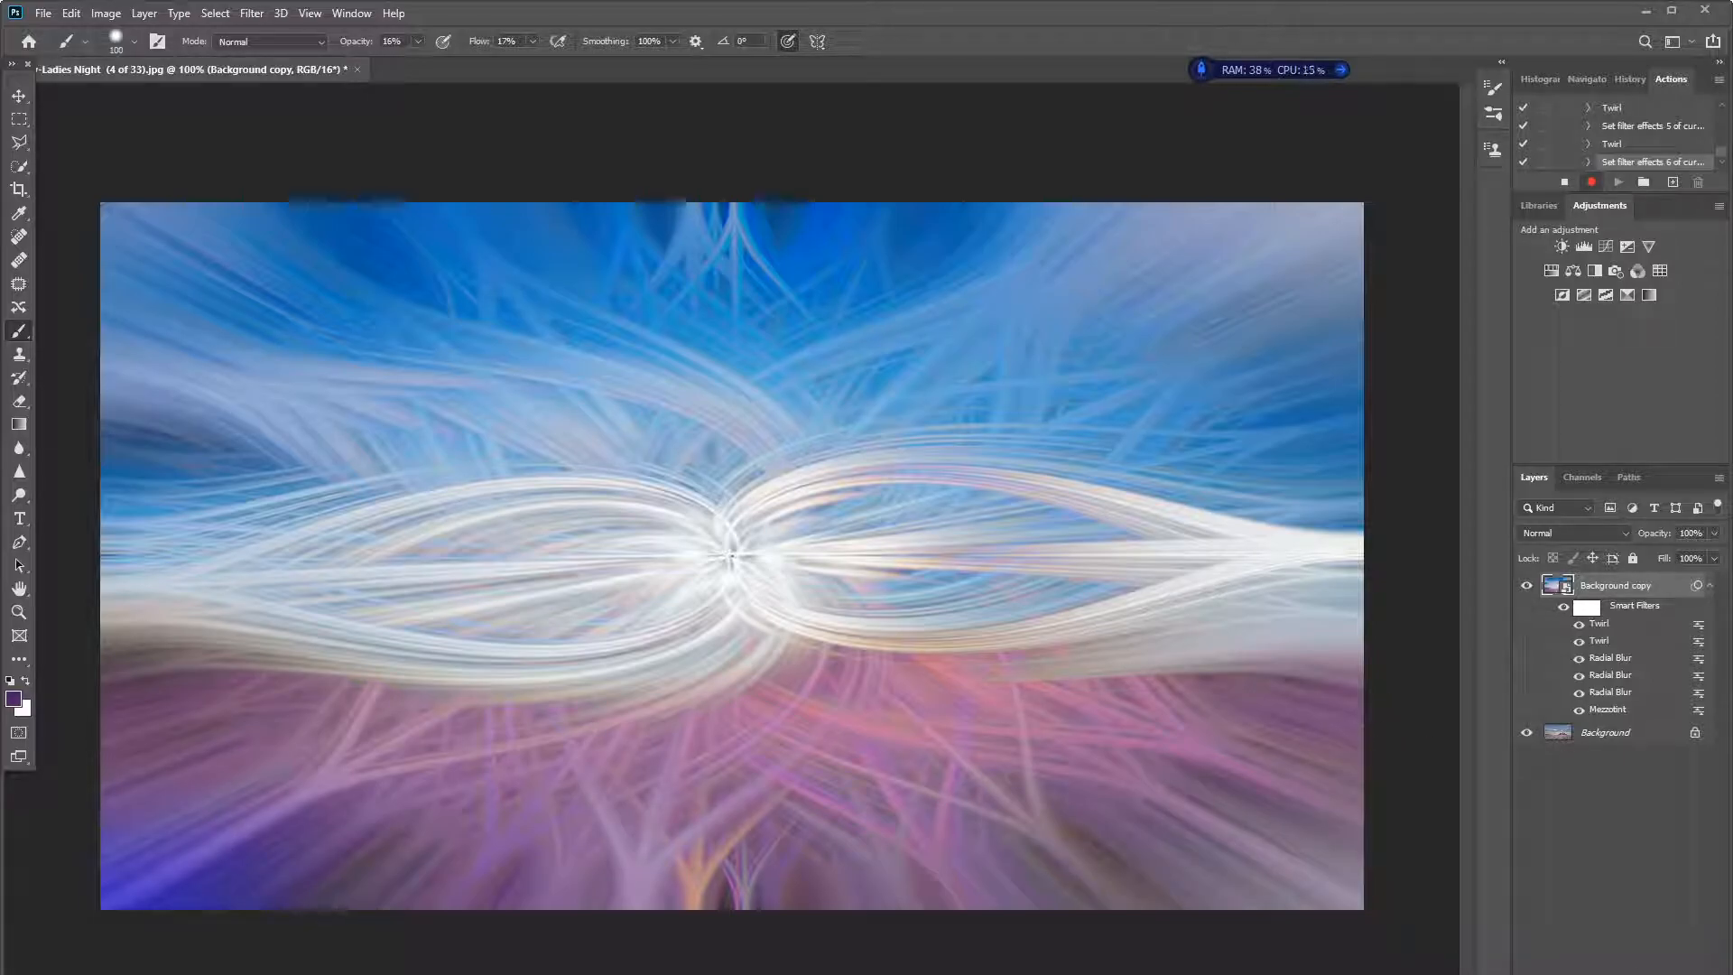
# - Add a Curves adjustment layer and shape a gentle S-curve by raising the highlights and lowering the shadows
pyautogui.click(1618, 973)
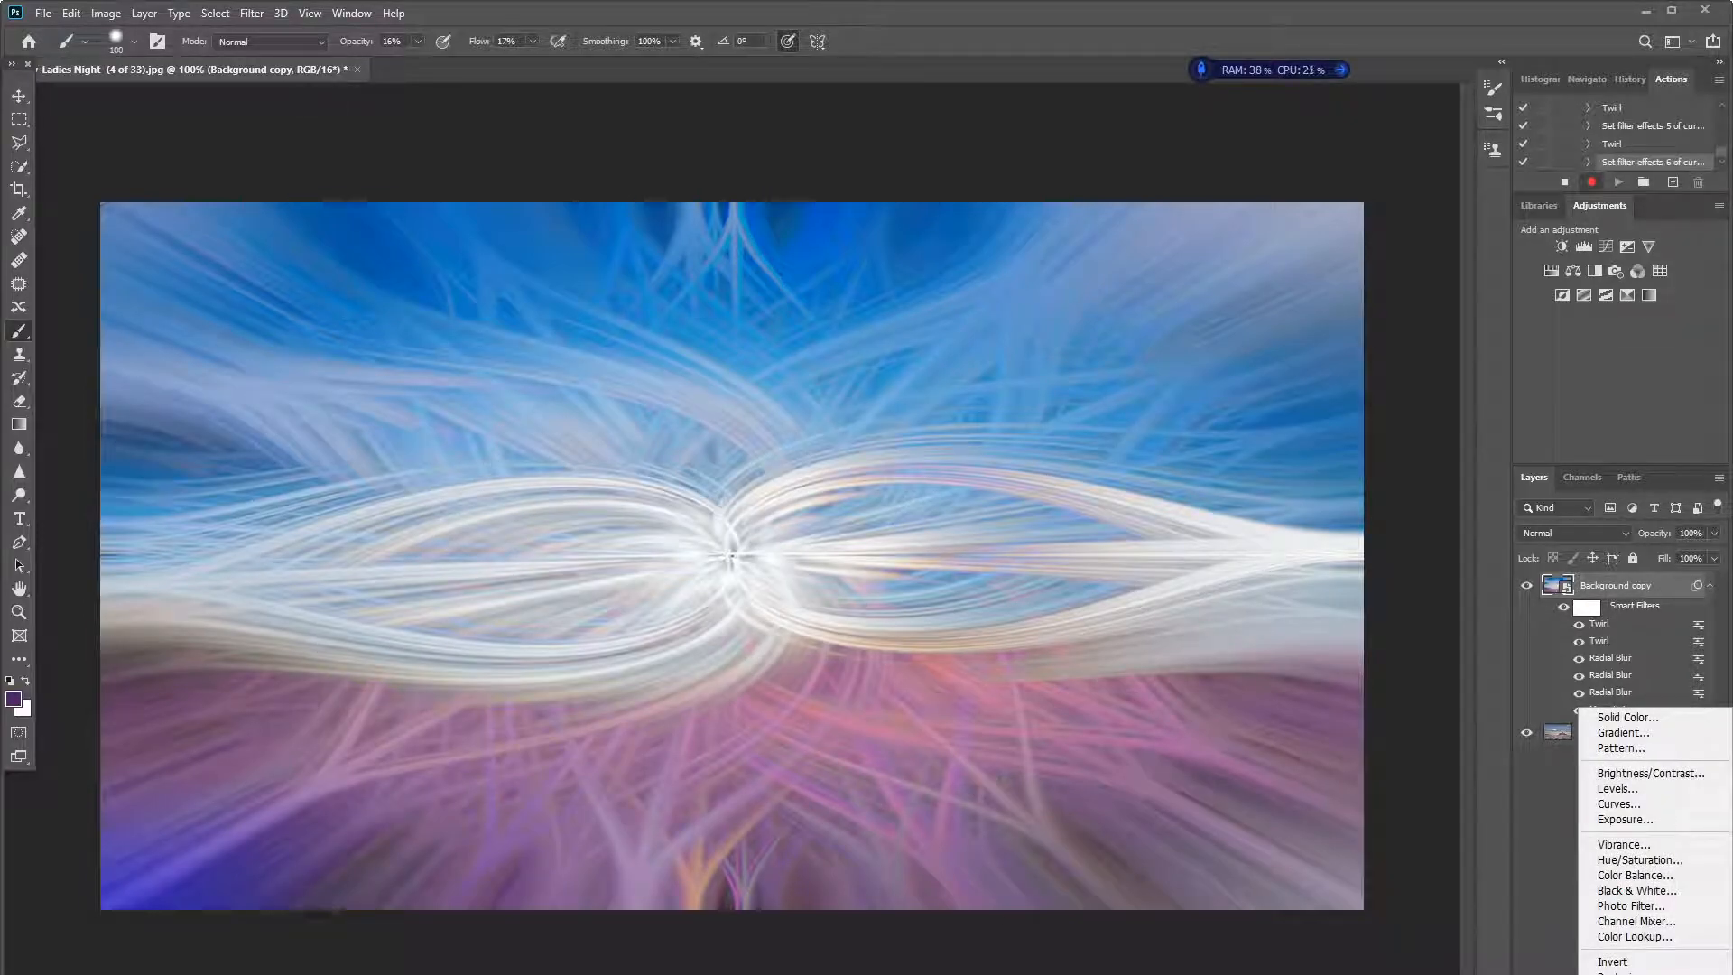
pyautogui.click(1618, 803)
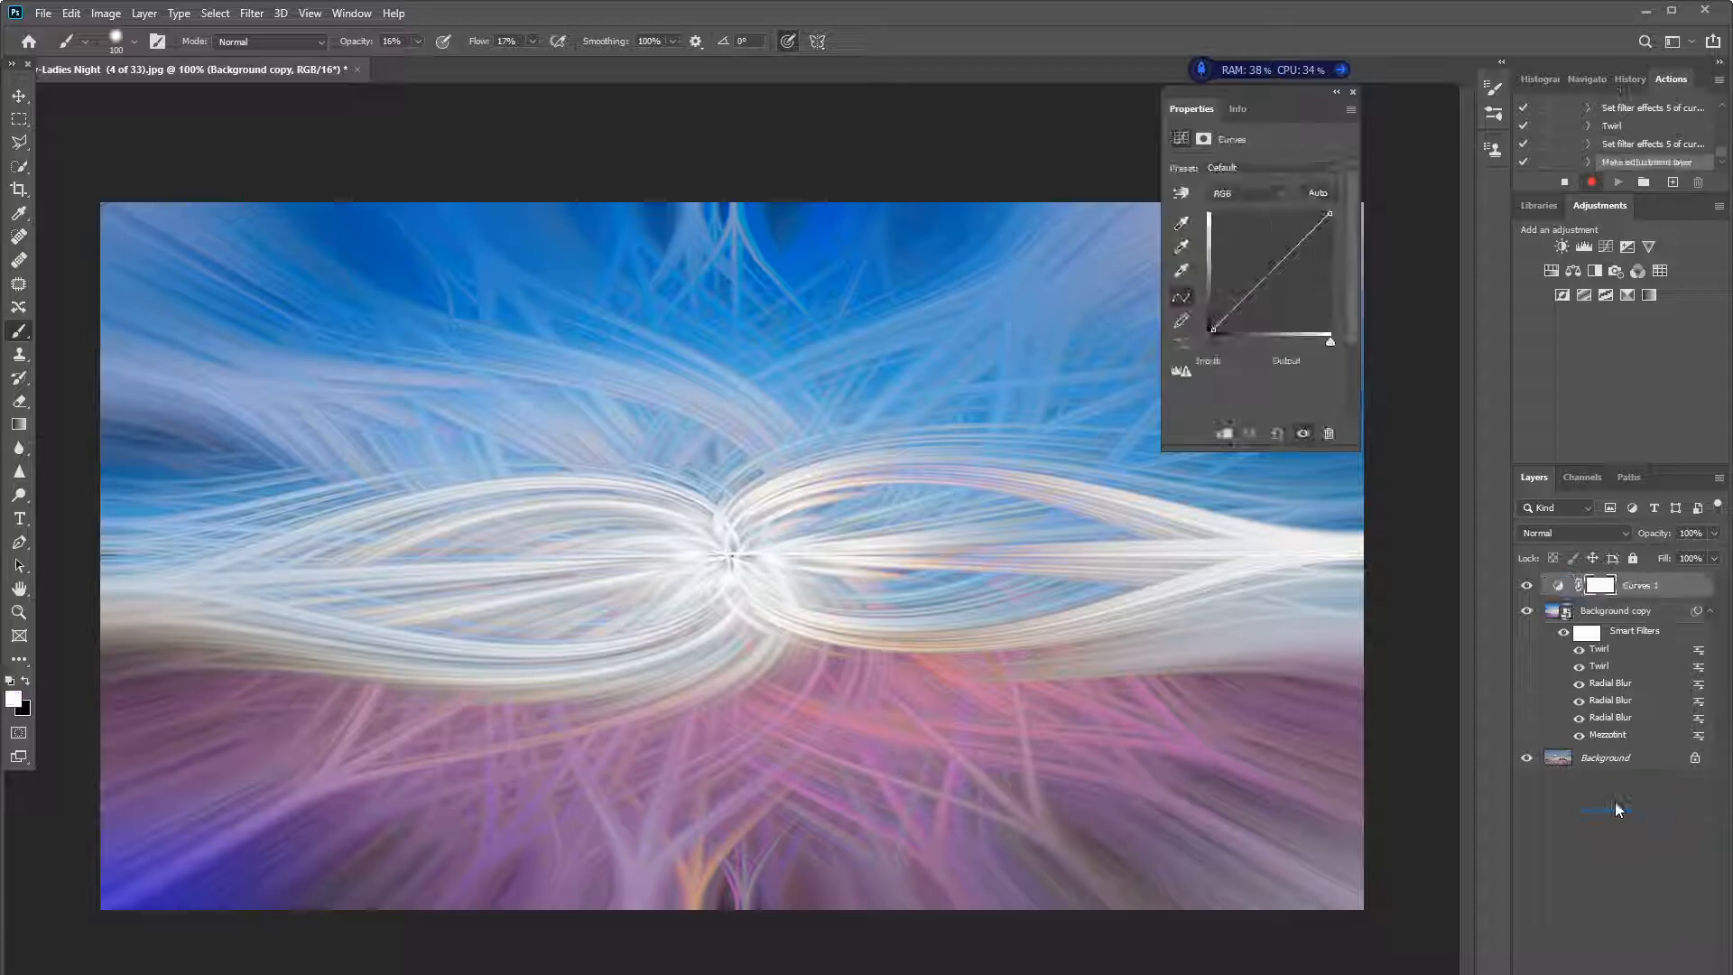
pyautogui.click(1295, 244)
pyautogui.moveTo(1295, 245); pyautogui.dragTo(1293, 242)
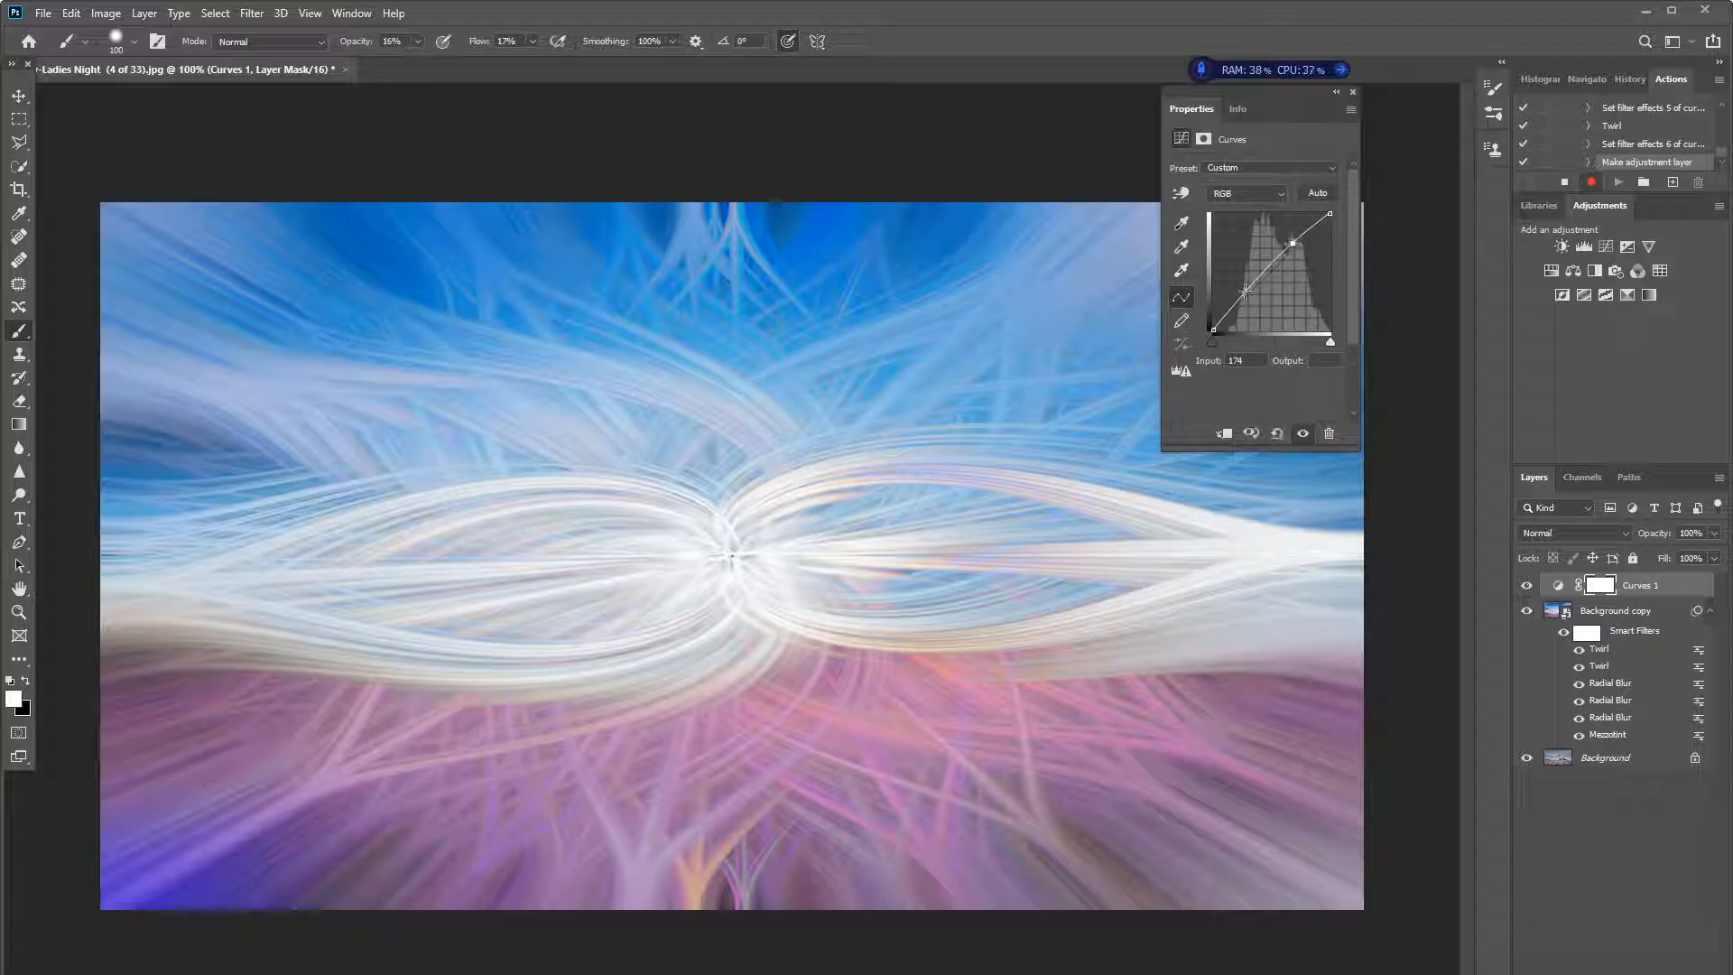
pyautogui.moveTo(1245, 295); pyautogui.dragTo(1249, 301)
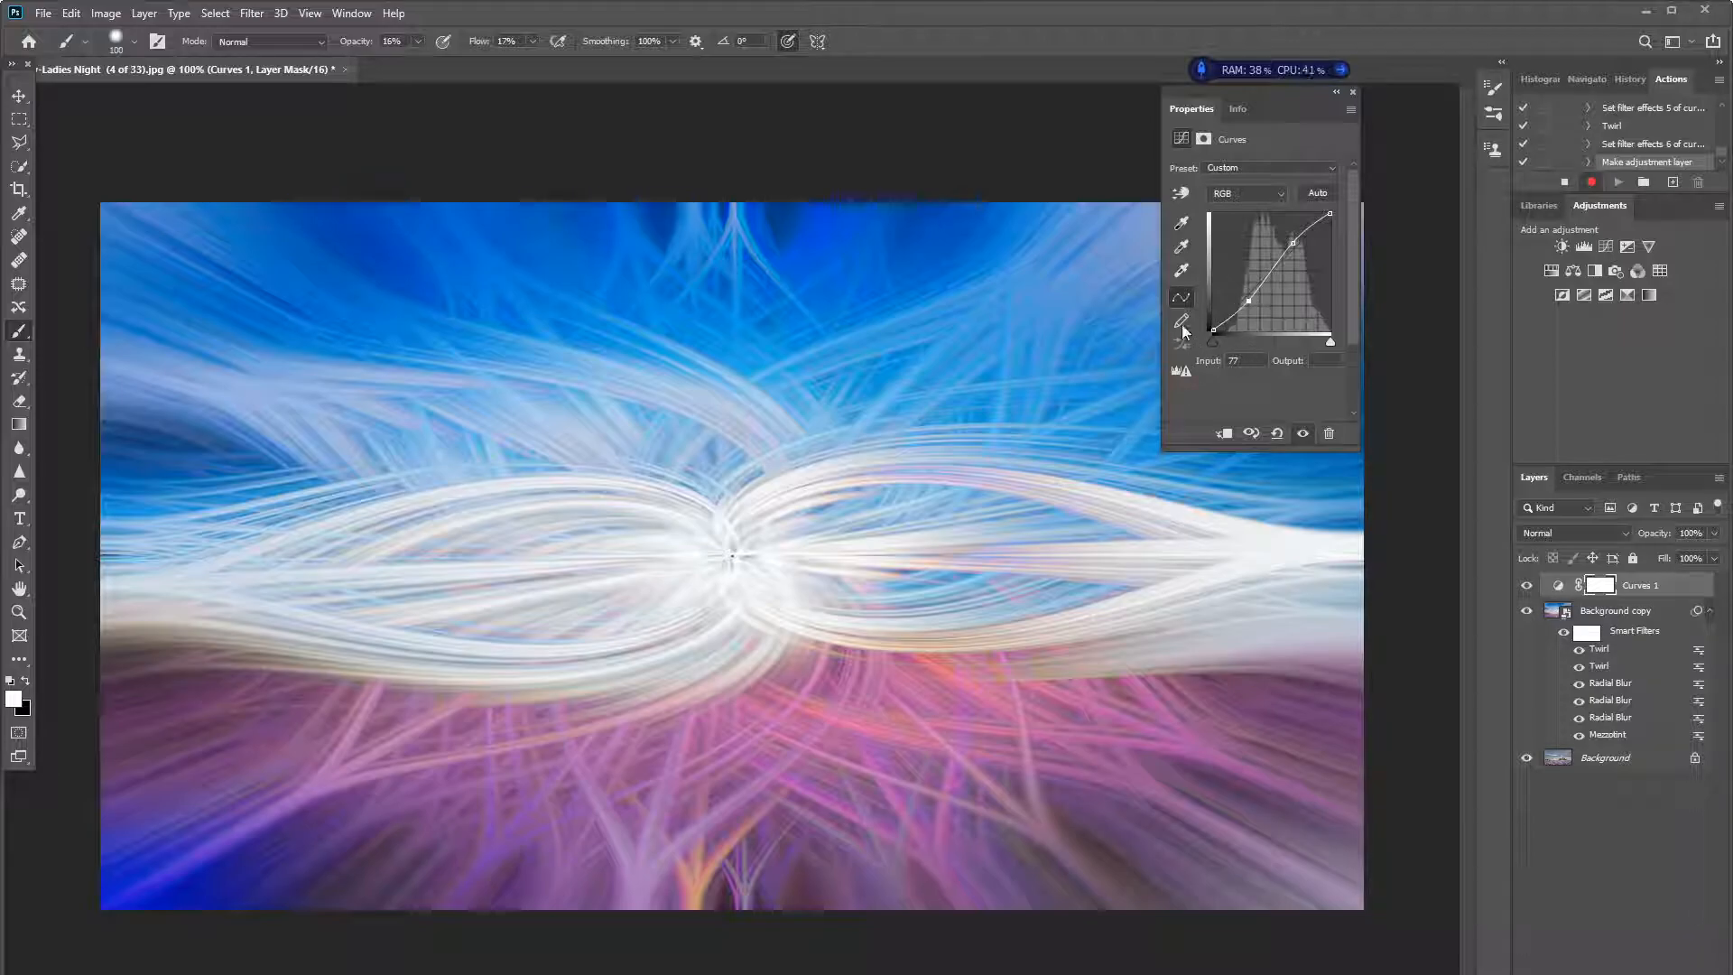
pyautogui.click(1354, 93)
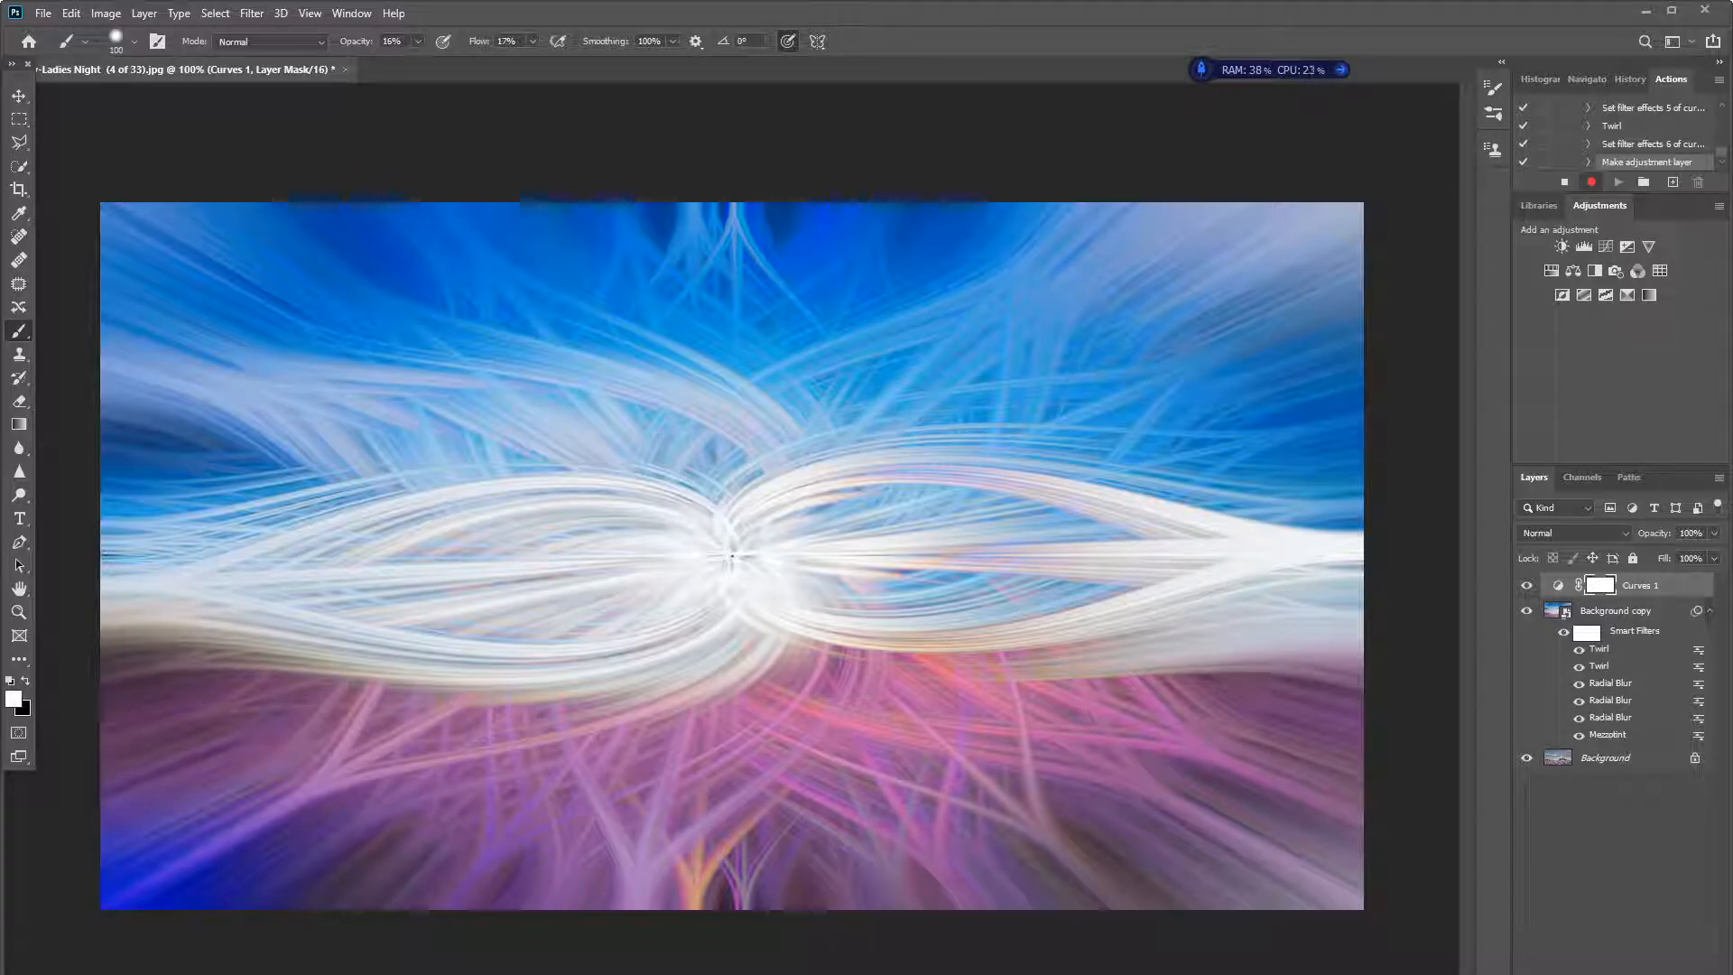
# - Add a Vibrance adjustment layer with Vibrance set to about +41
pyautogui.click(1622, 974)
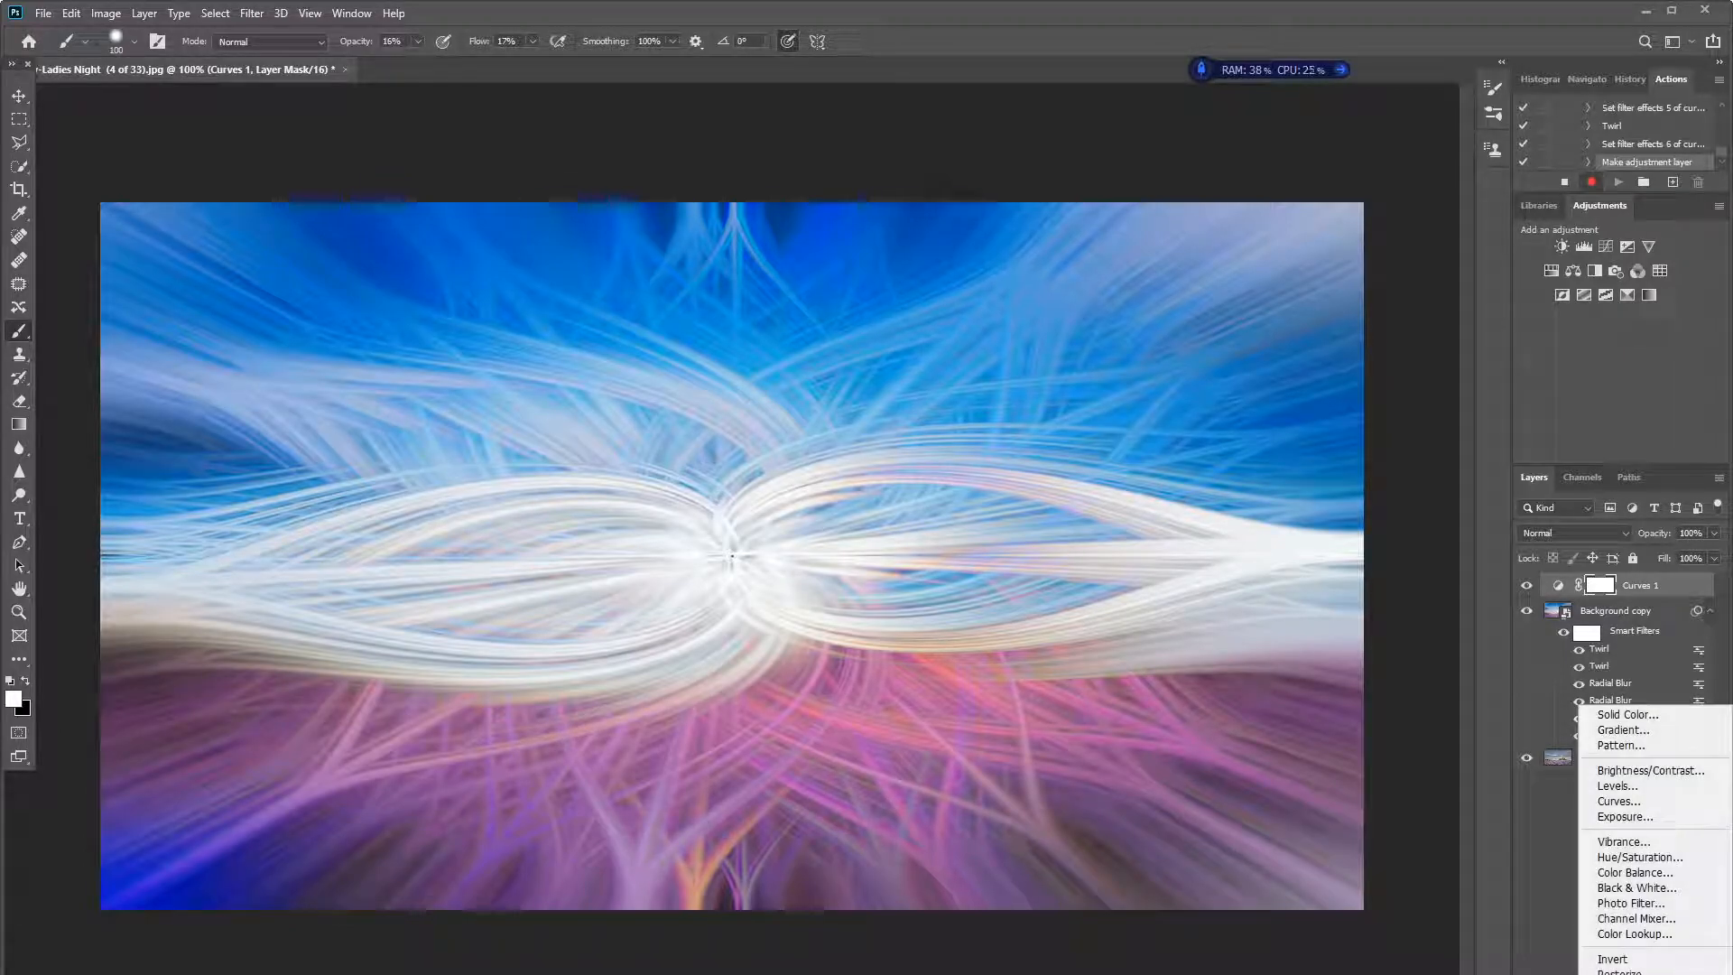
pyautogui.click(1643, 841)
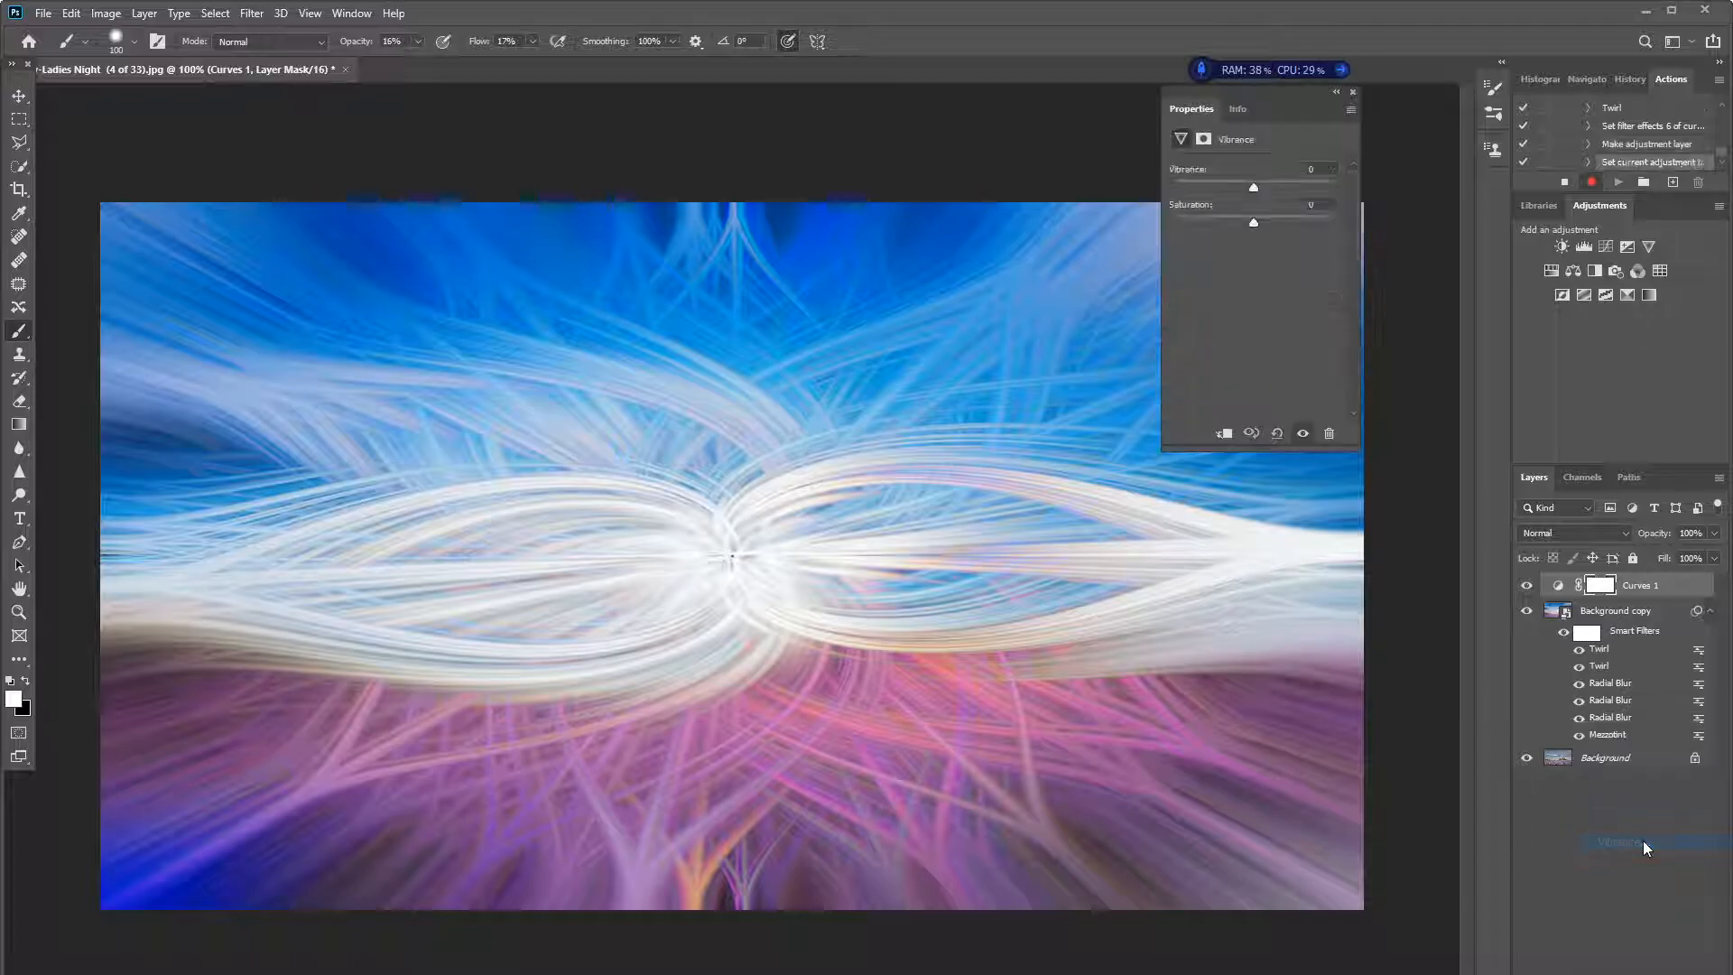
pyautogui.moveTo(1260, 188); pyautogui.dragTo(1289, 192)
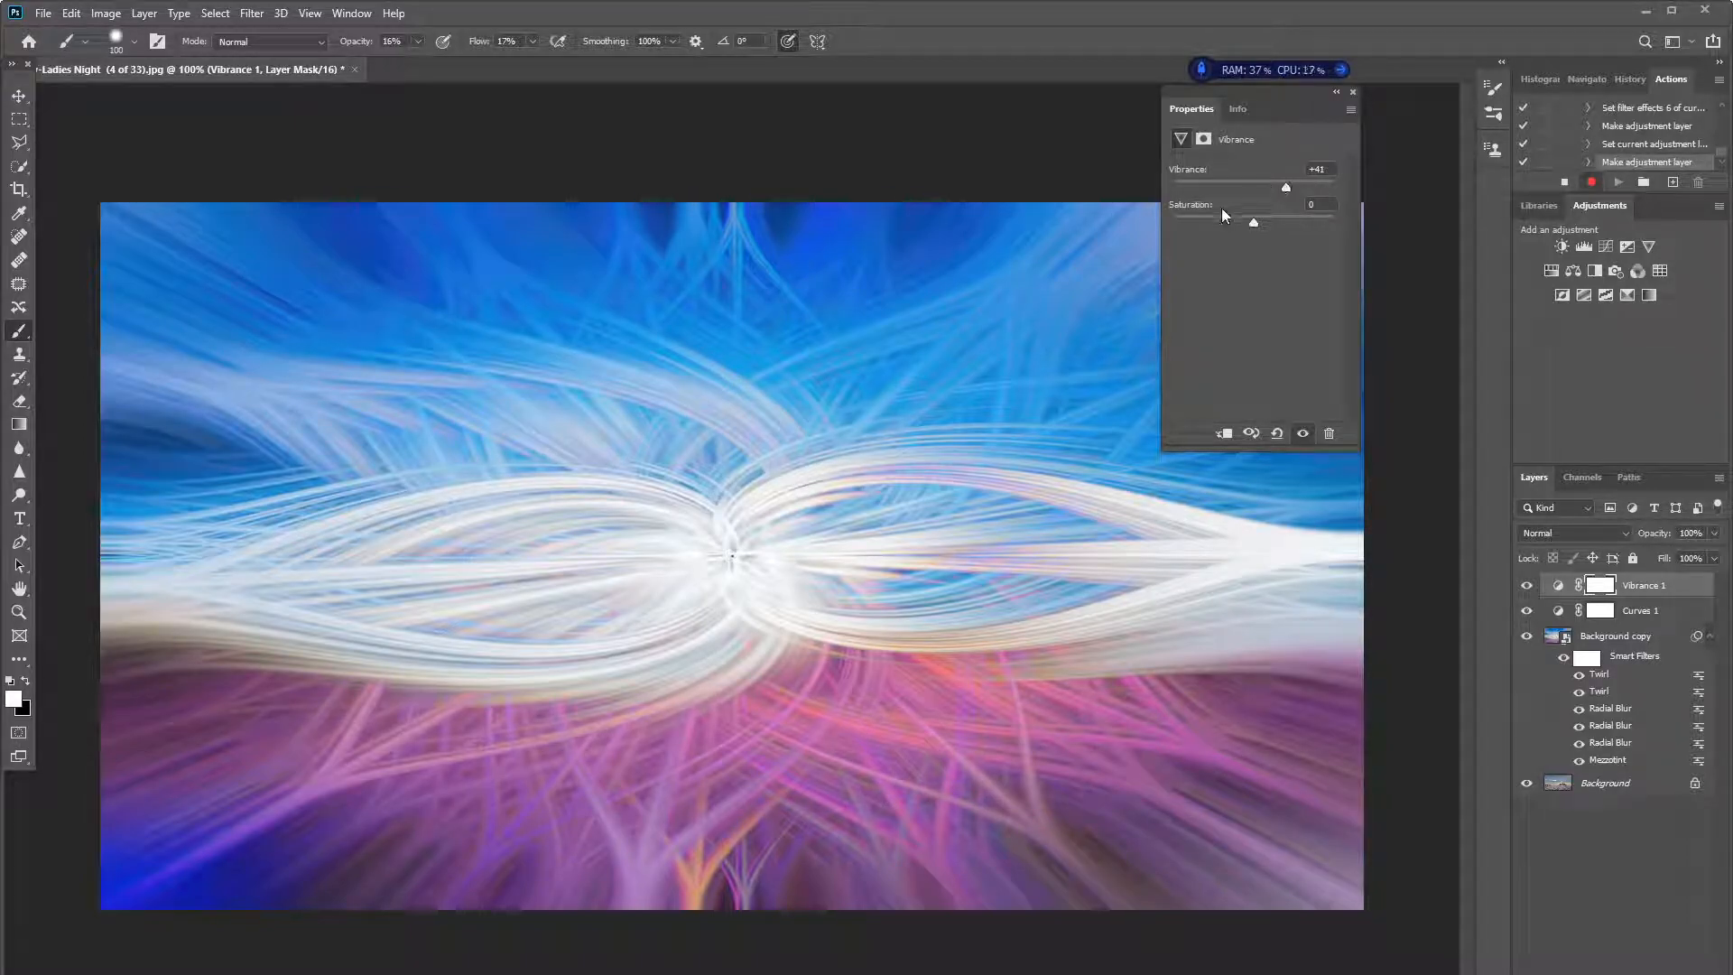
pyautogui.click(1354, 93)
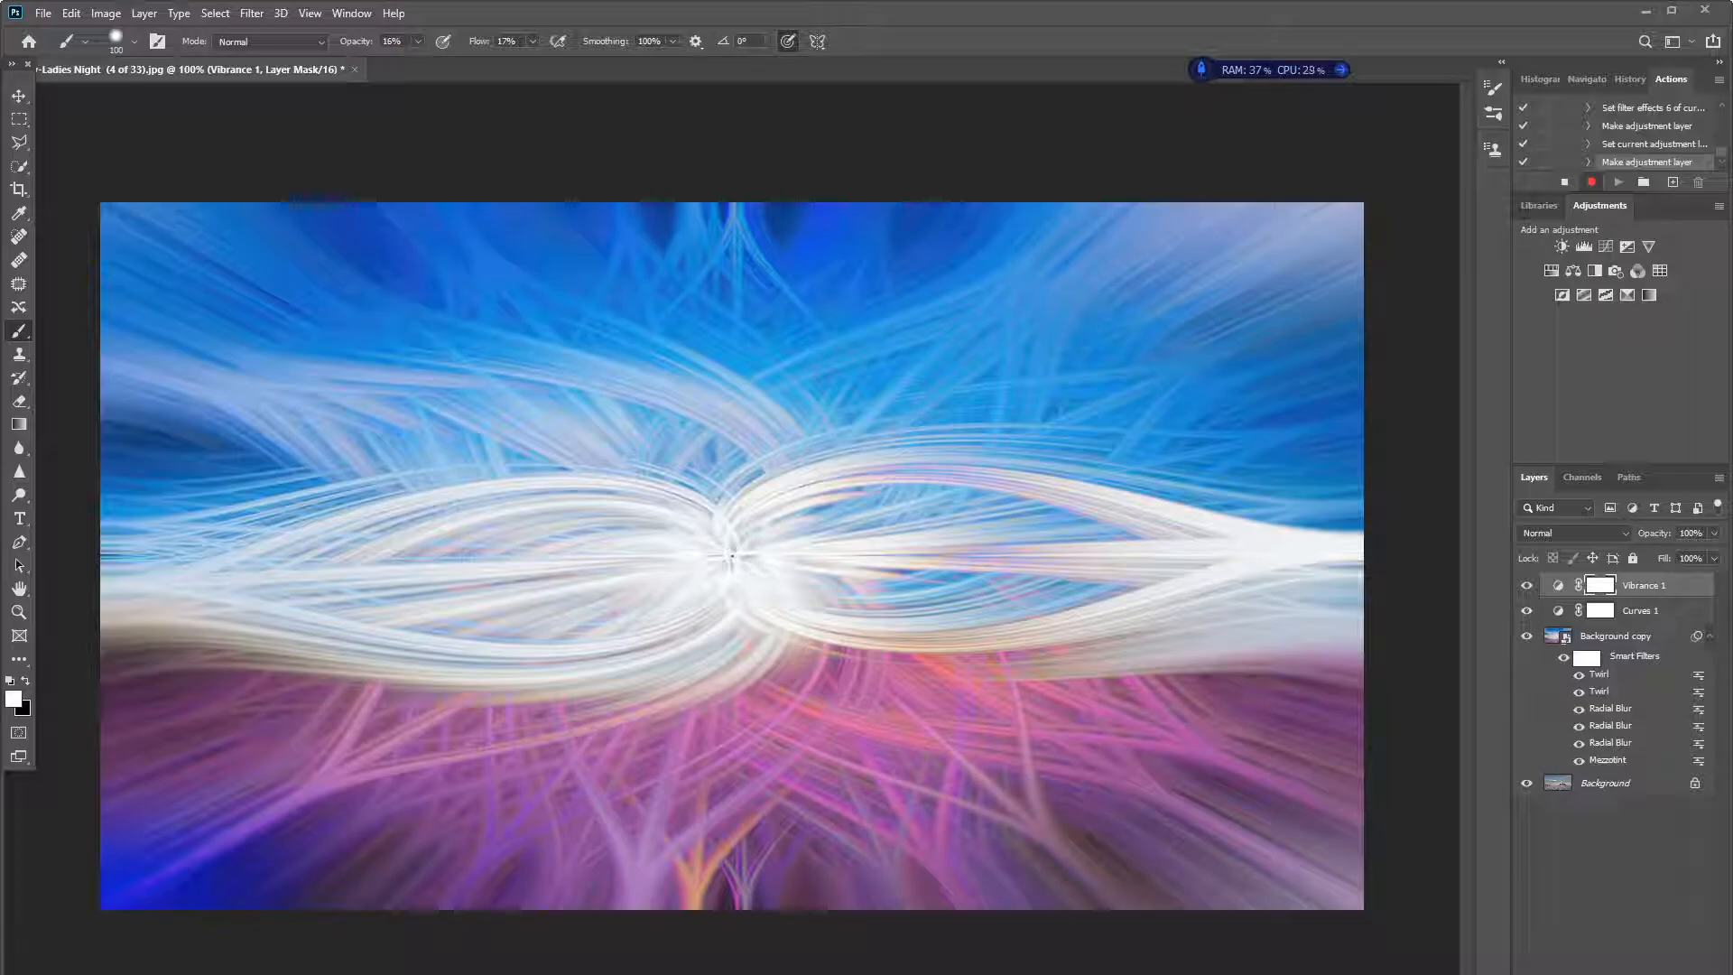
# - Add a Color Balance adjustment layer with the midtones shifted to +15 red, and stop recording the action
pyautogui.click(1618, 973)
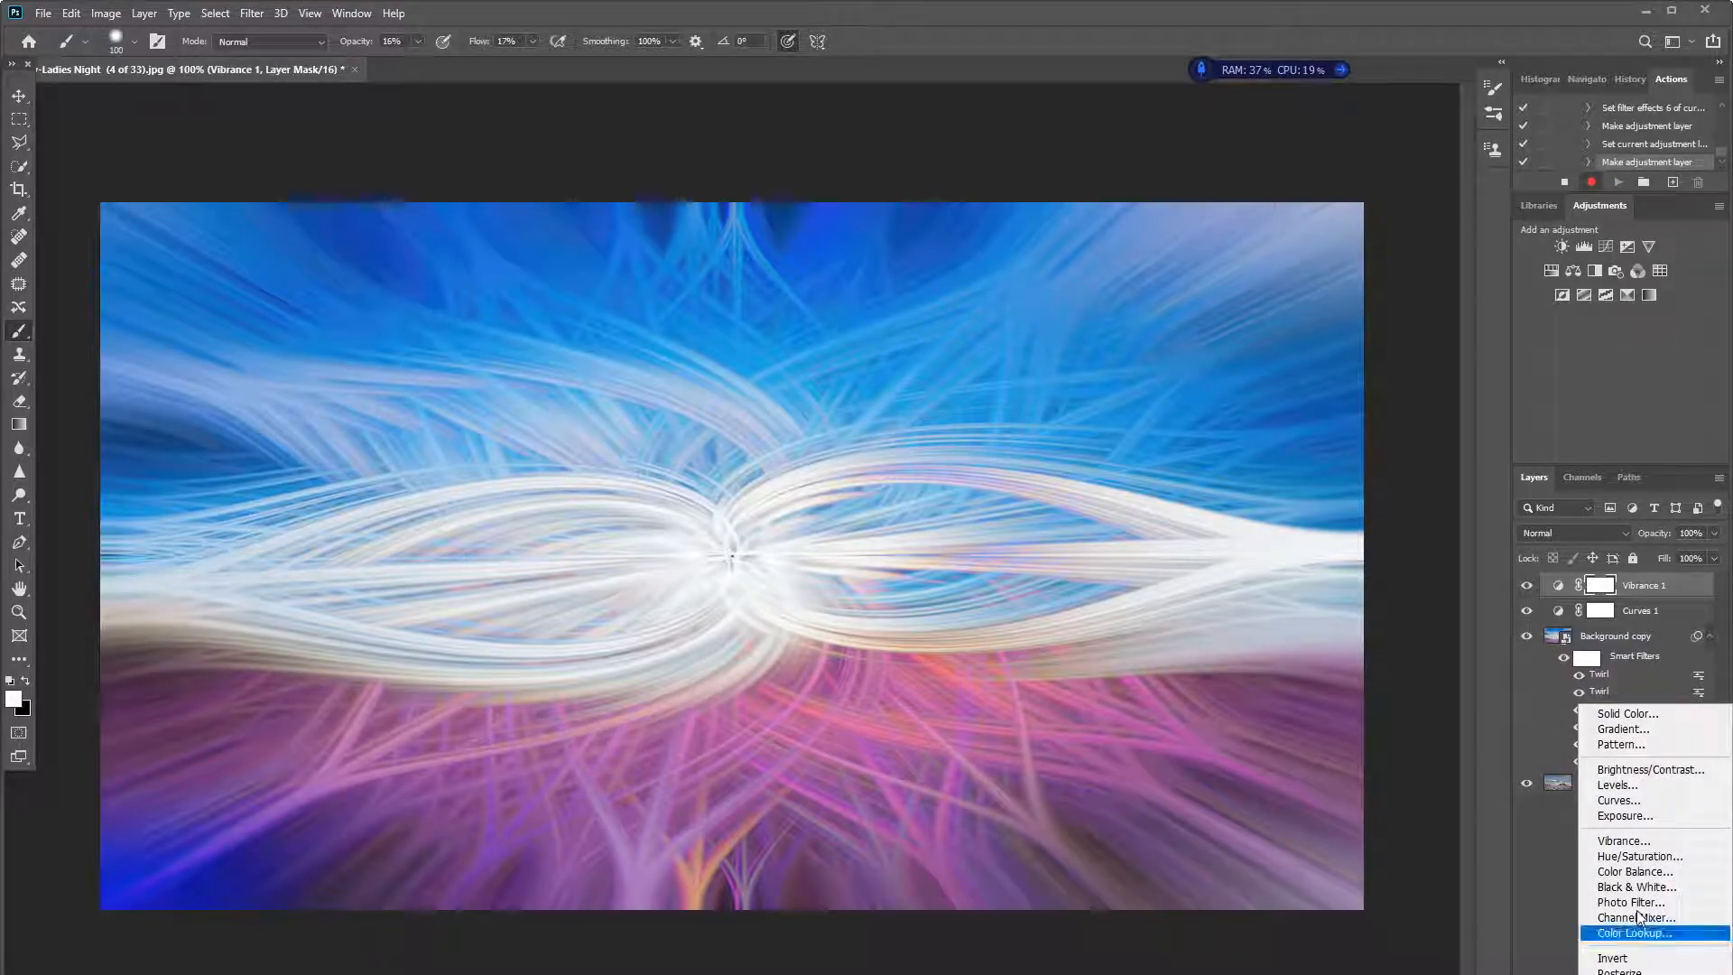
pyautogui.click(1636, 872)
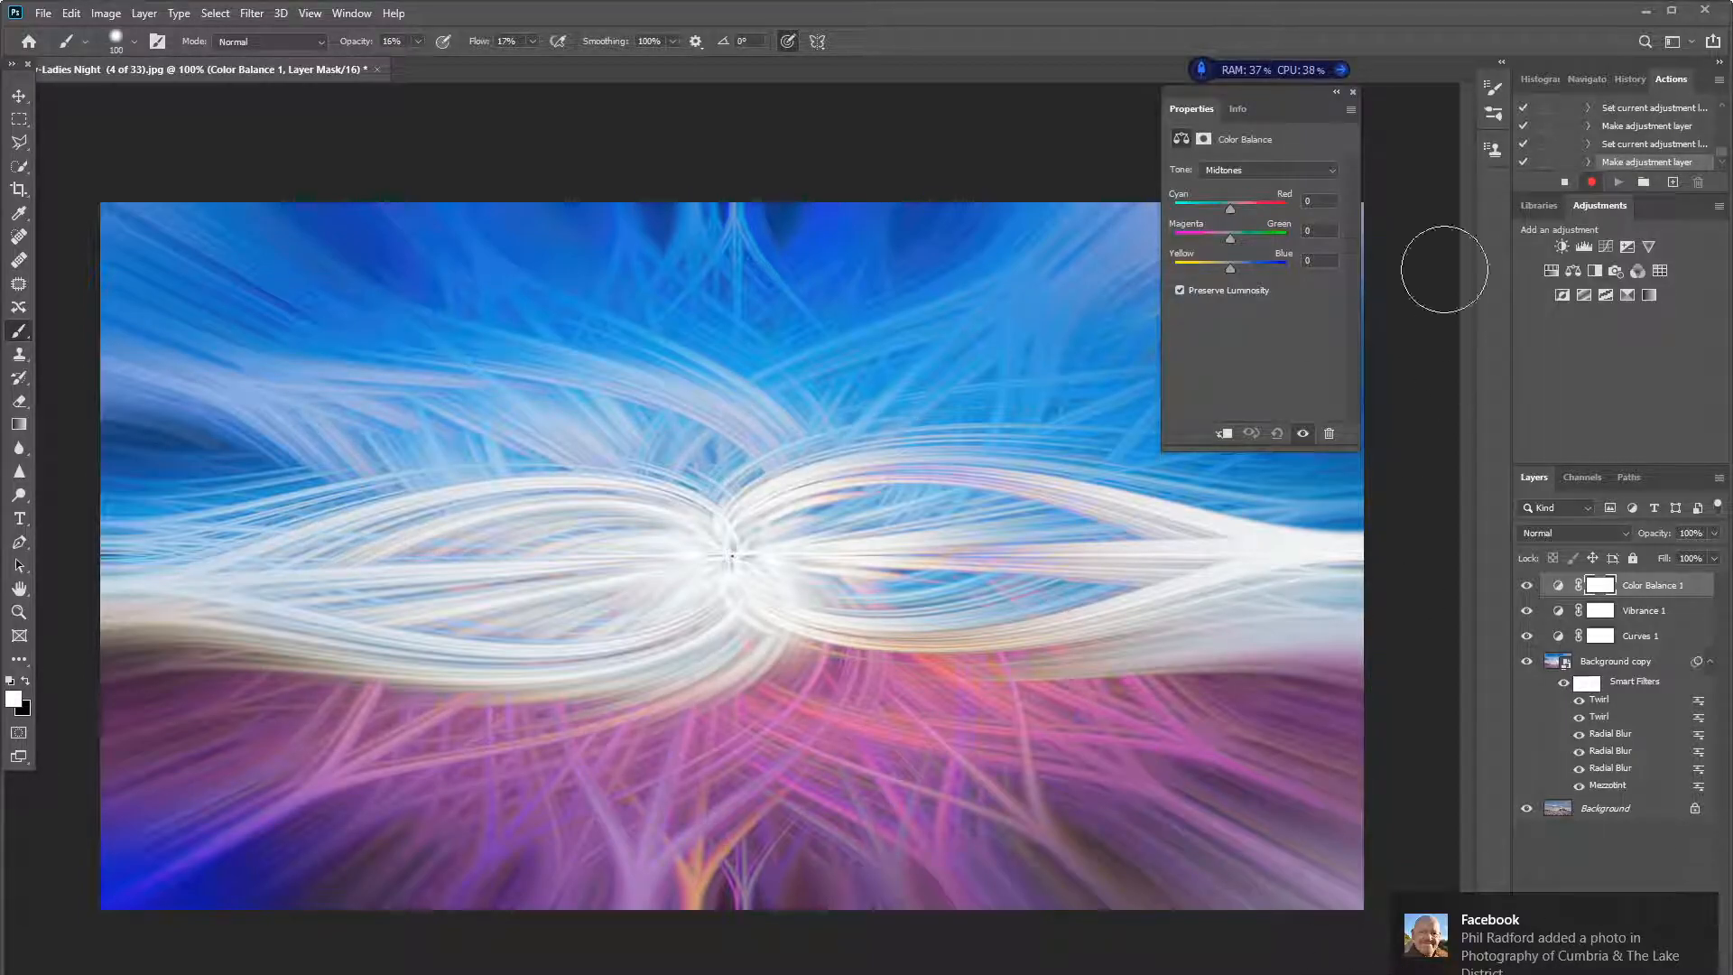
pyautogui.moveTo(1234, 208); pyautogui.dragTo(1239, 210)
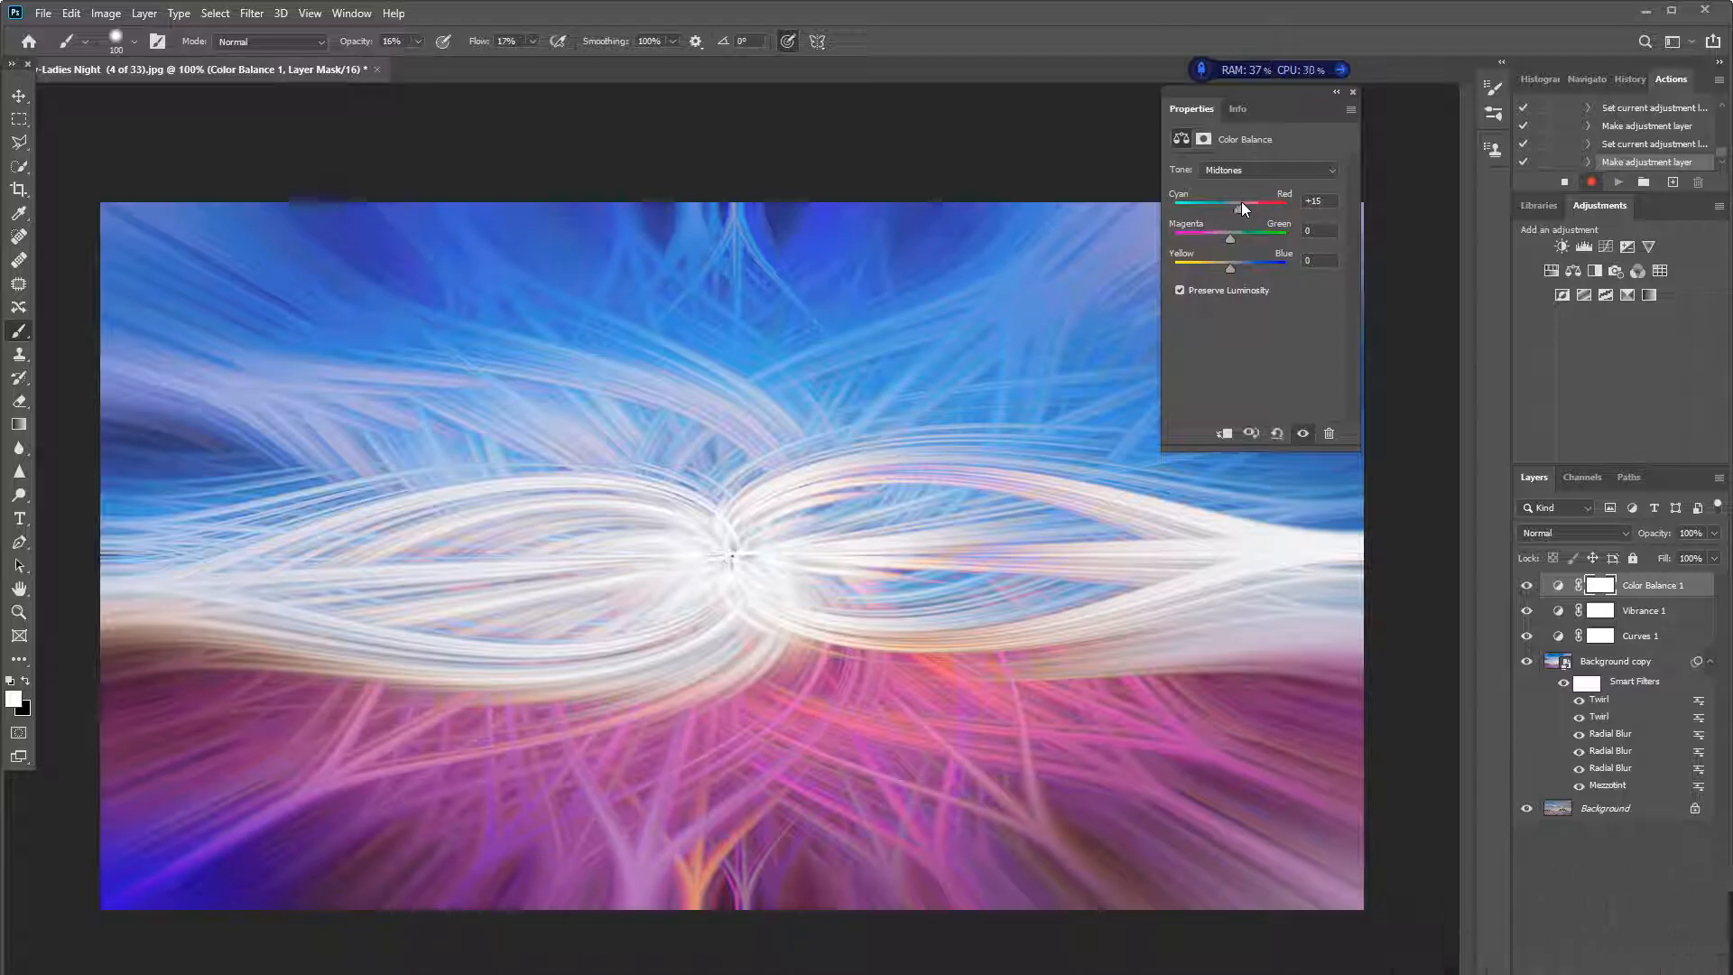
pyautogui.click(1354, 91)
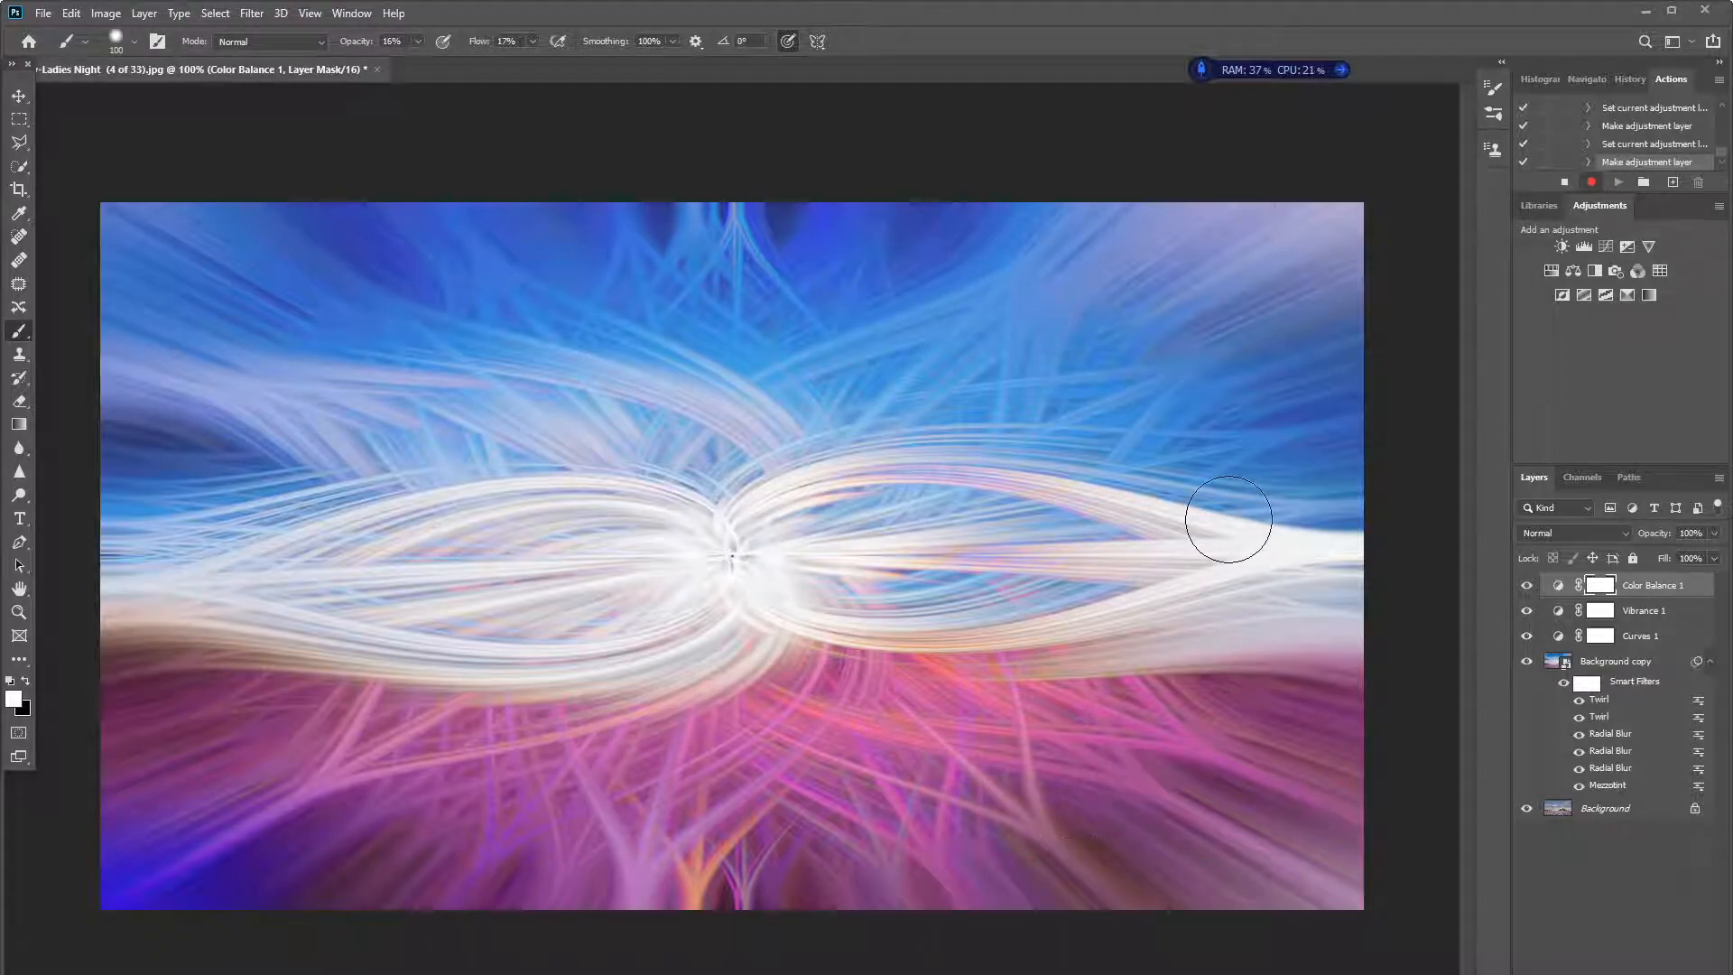
pyautogui.click(1564, 186)
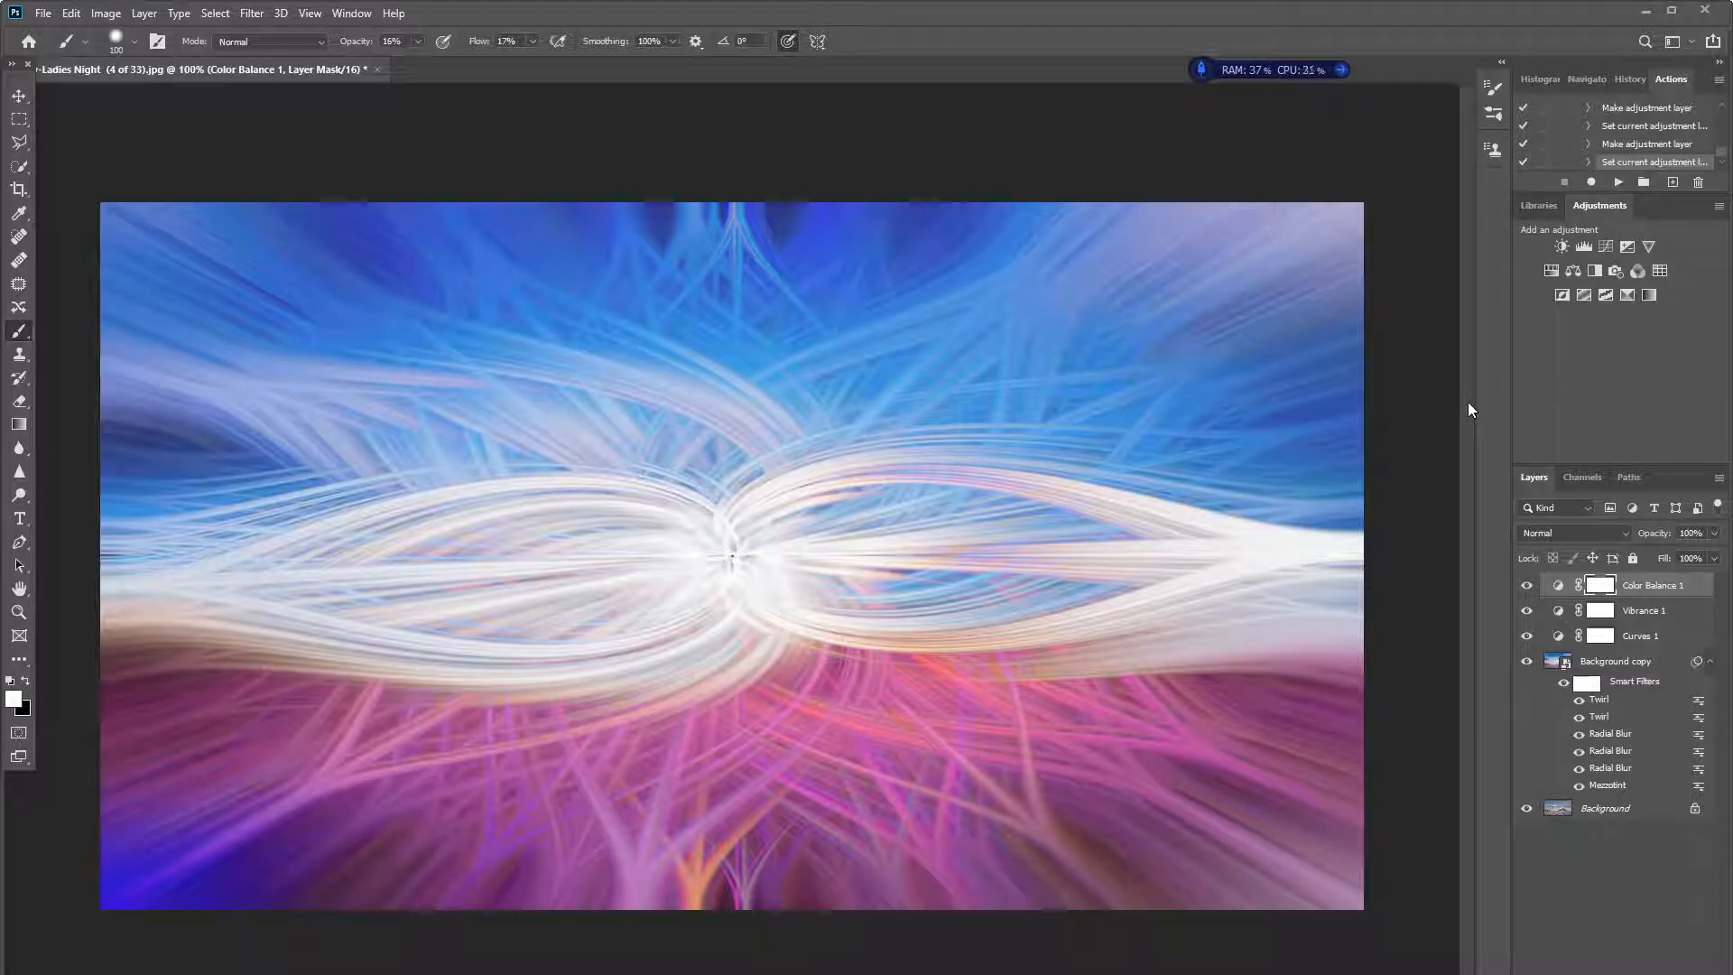
# - Add a layer mask to Background copy and paint on it in black at 16% opacity over the castle area
pyautogui.click(1608, 664)
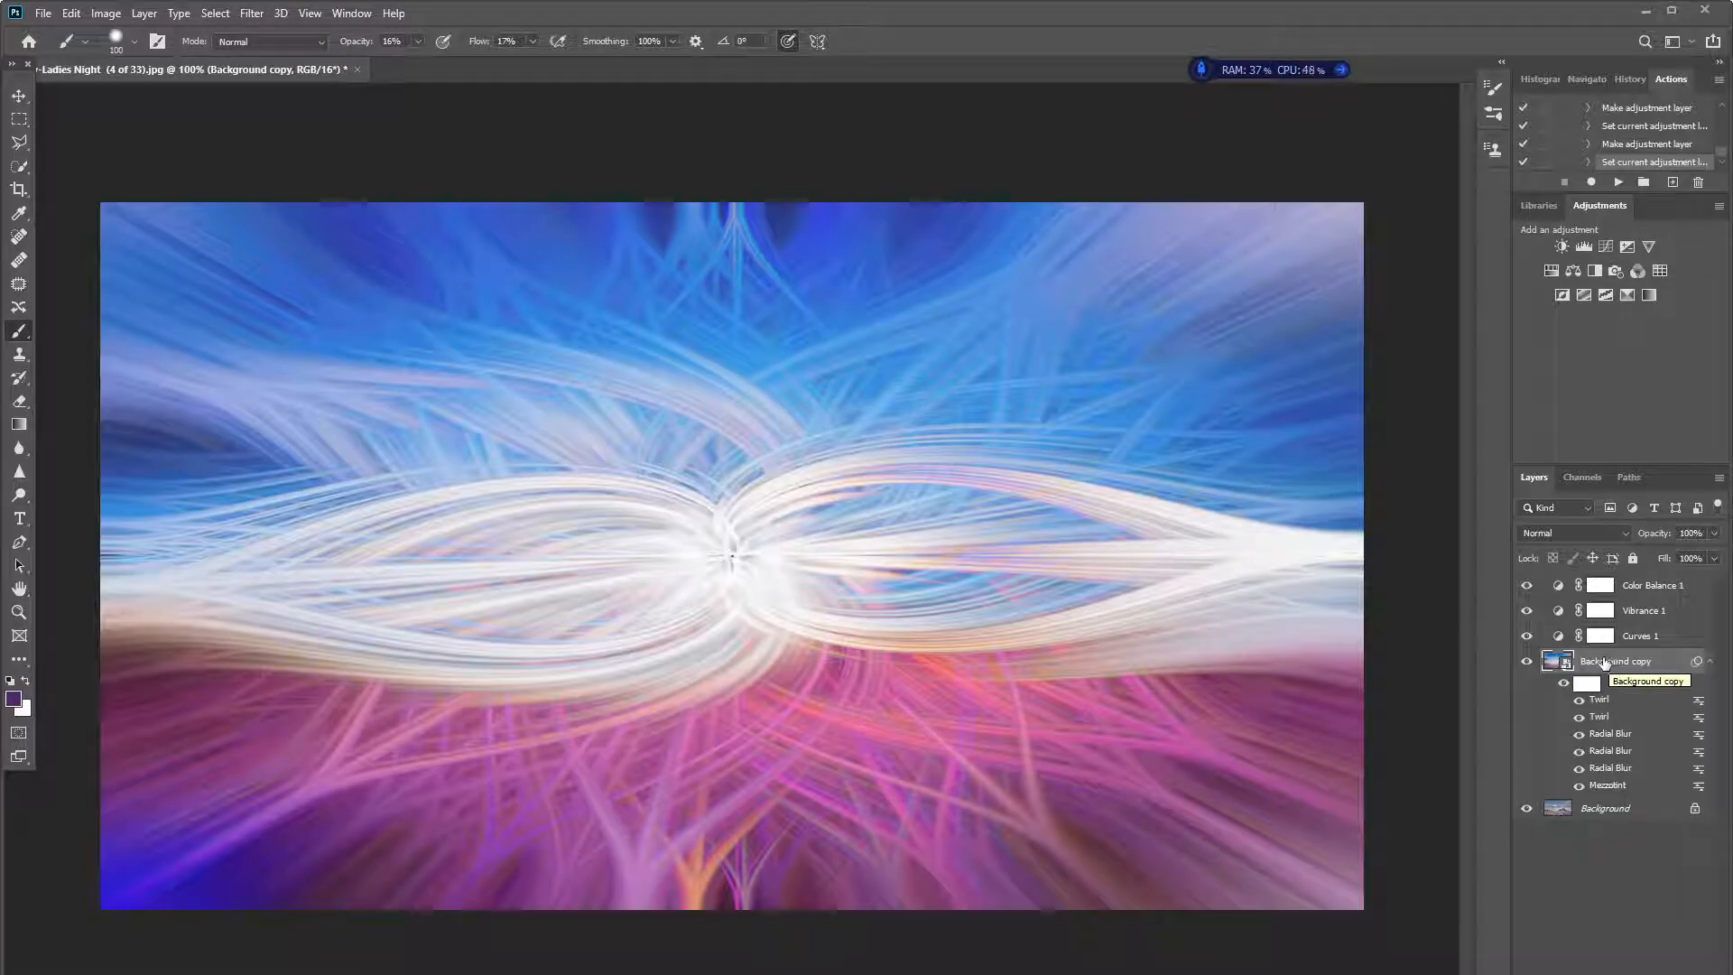
pyautogui.moveTo(1610, 663); pyautogui.dragTo(1606, 974)
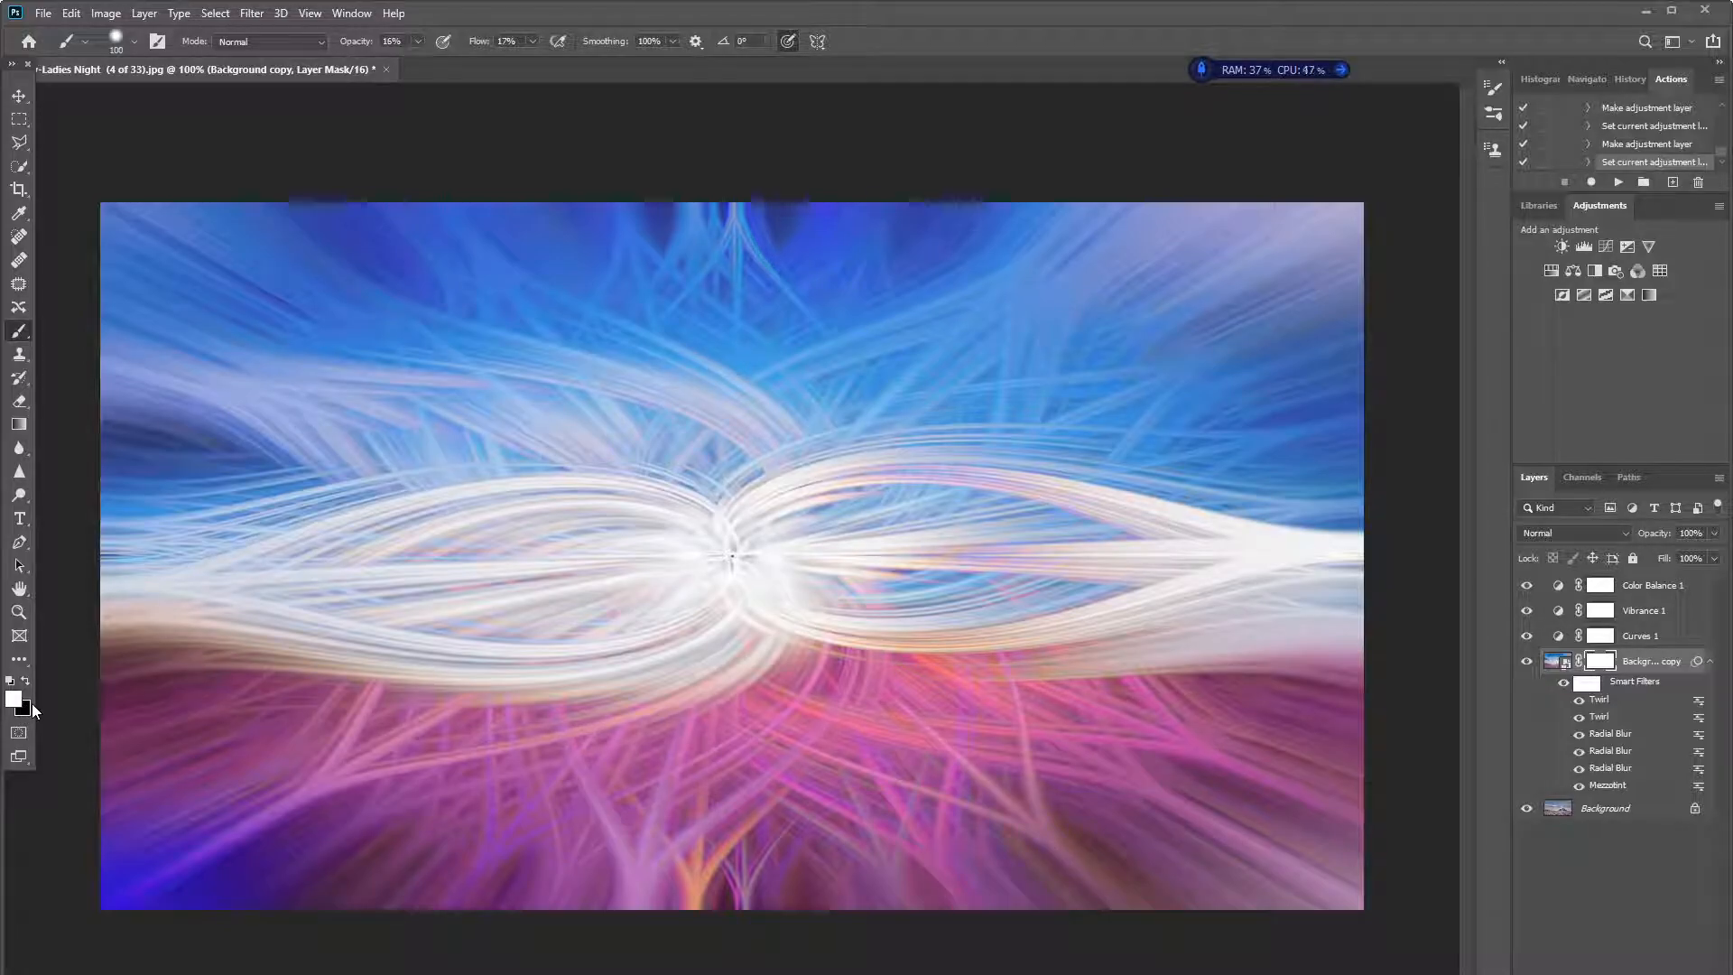
pyautogui.press('x')
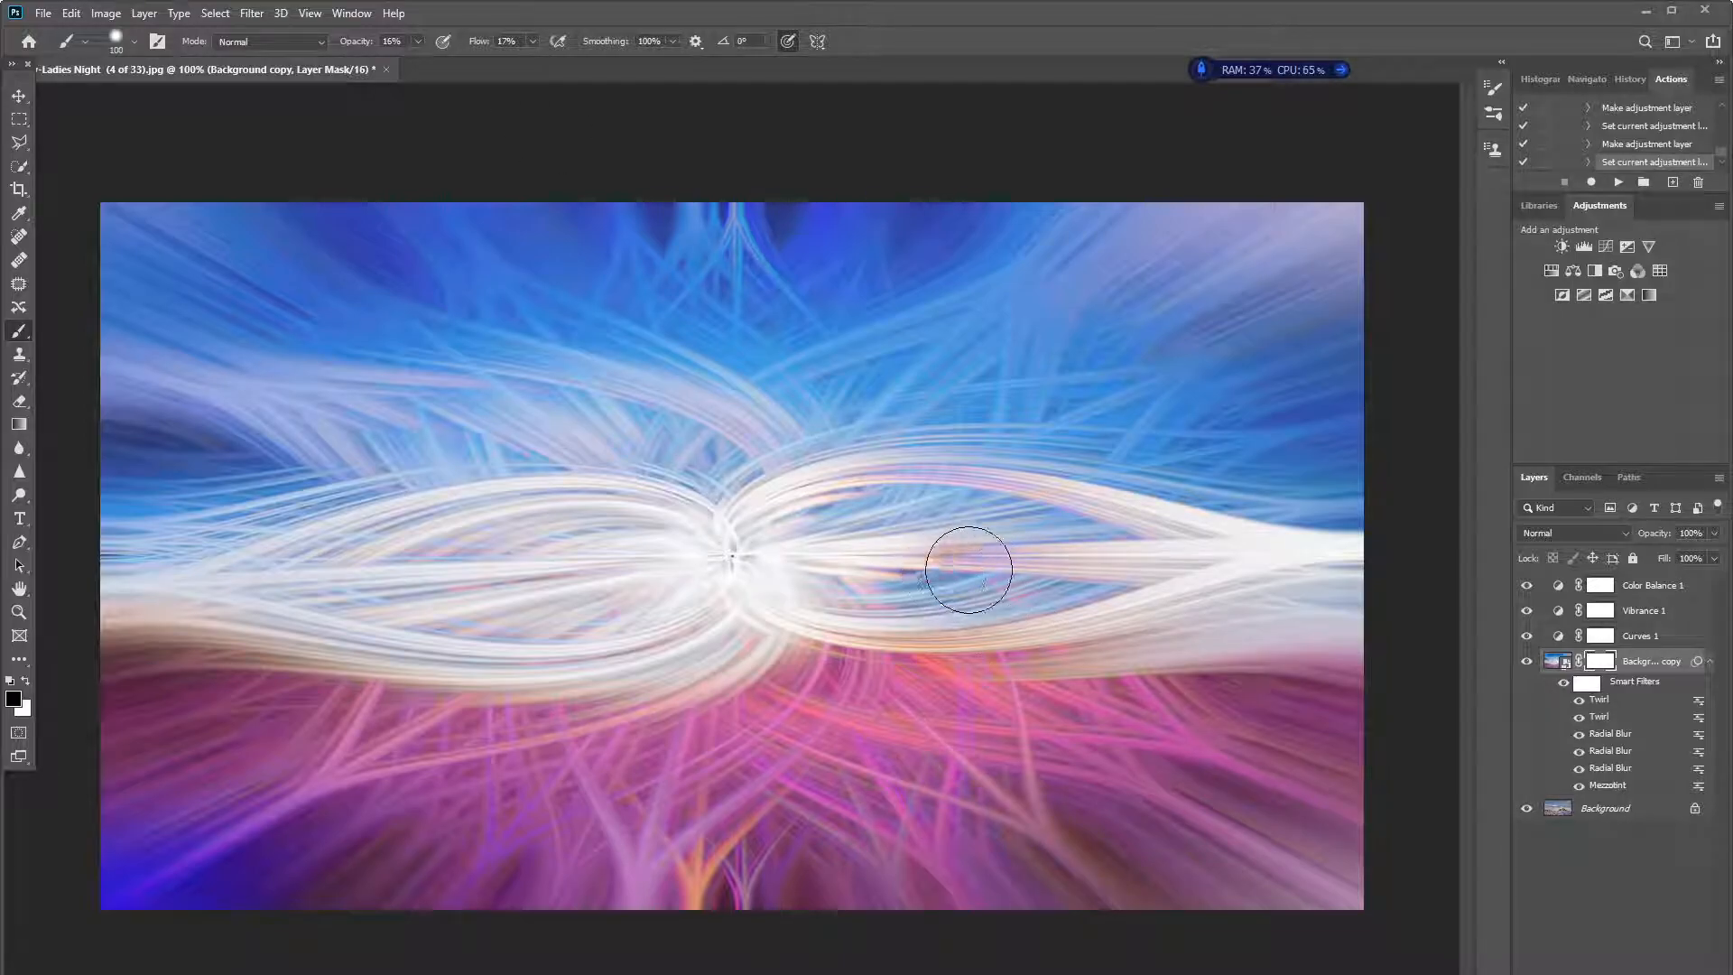
pyautogui.moveTo(998, 571)
pyautogui.mouseDown()
pyautogui.moveTo(879, 604)
pyautogui.moveTo(1038, 581)
pyautogui.moveTo(874, 599)
pyautogui.moveTo(1047, 611)
pyautogui.moveTo(878, 615)
pyautogui.moveTo(1065, 574)
pyautogui.moveTo(866, 605)
pyautogui.moveTo(897, 637)
pyautogui.moveTo(1088, 618)
pyautogui.moveTo(827, 653)
pyautogui.moveTo(1057, 642)
pyautogui.moveTo(906, 647)
pyautogui.moveTo(1010, 595)
pyautogui.moveTo(865, 626)
pyautogui.moveTo(985, 585)
pyautogui.moveTo(847, 642)
pyautogui.moveTo(891, 612)
pyautogui.moveTo(775, 631)
pyautogui.moveTo(961, 593)
pyautogui.moveTo(921, 566)
pyautogui.moveTo(797, 607)
pyautogui.moveTo(935, 607)
pyautogui.moveTo(887, 652)
pyautogui.moveTo(903, 653)
pyautogui.moveTo(952, 625)
pyautogui.moveTo(891, 647)
pyautogui.moveTo(928, 580)
pyautogui.mouseUp()
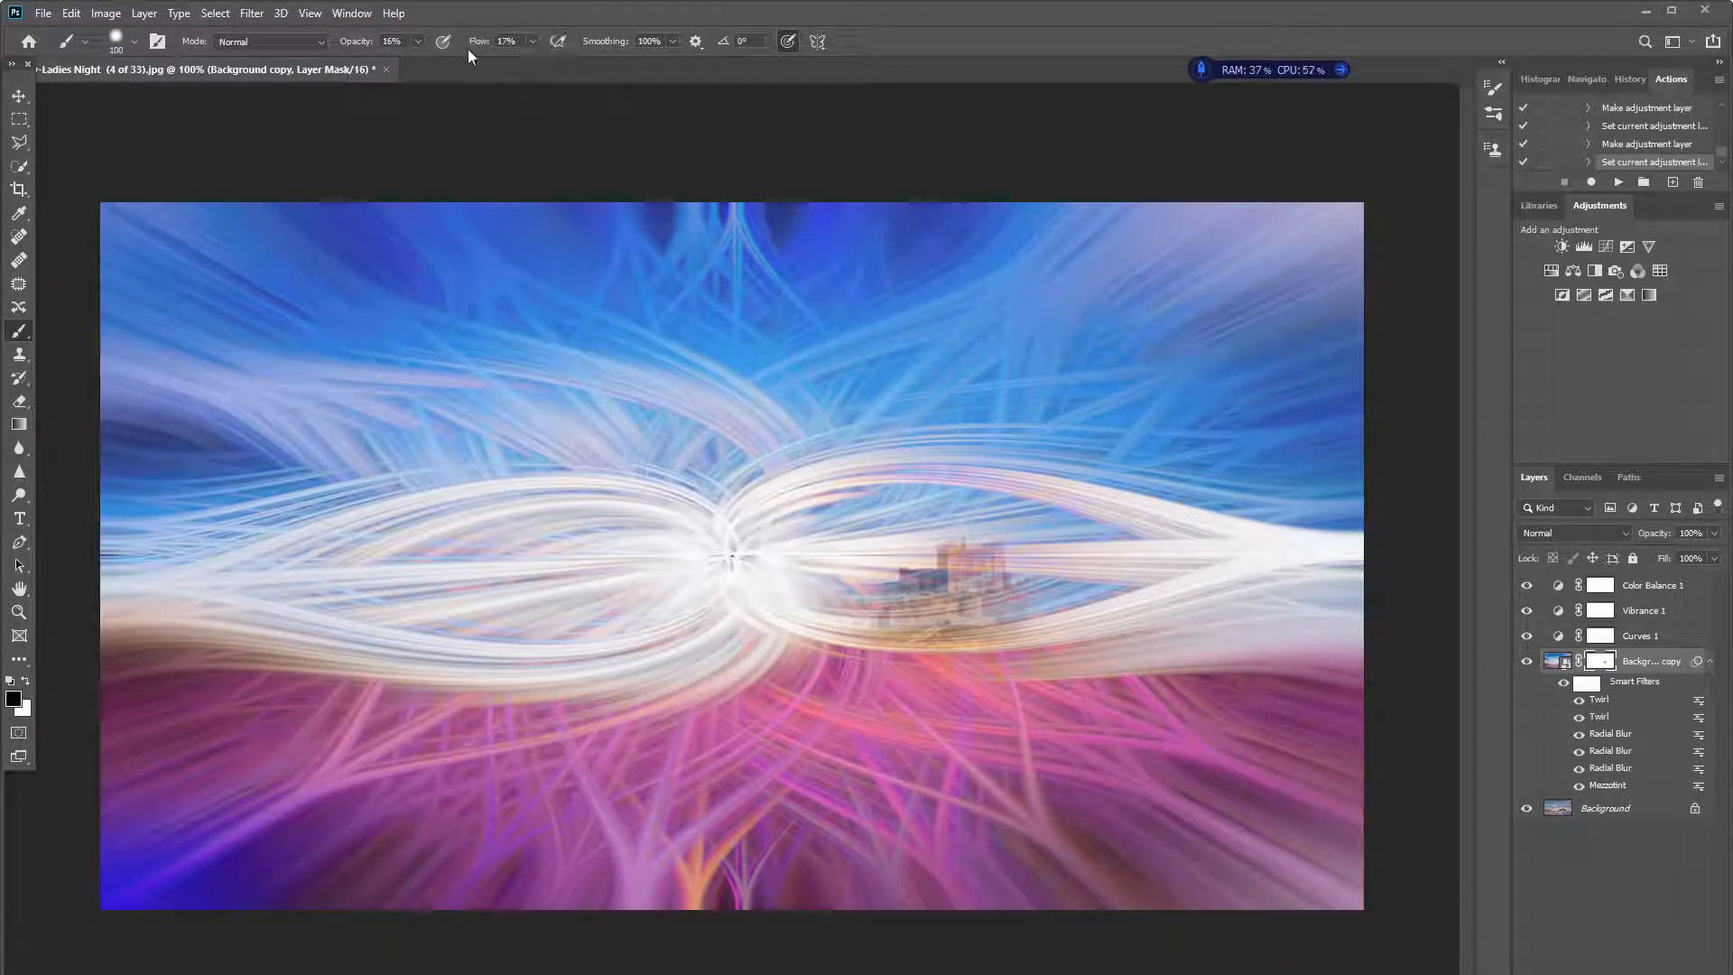
# - Raise the brush to 40% opacity and 39% flow, and paint the mask in black to reveal the whole castle
pyautogui.click(418, 40)
pyautogui.click(900, 629)
pyautogui.moveTo(947, 602)
pyautogui.mouseDown()
pyautogui.moveTo(903, 639)
pyautogui.moveTo(956, 662)
pyautogui.moveTo(946, 676)
pyautogui.moveTo(1029, 654)
pyautogui.moveTo(968, 625)
pyautogui.moveTo(951, 573)
pyautogui.moveTo(968, 554)
pyautogui.moveTo(971, 642)
pyautogui.mouseUp()
pyautogui.click(534, 39)
pyautogui.moveTo(547, 61); pyautogui.dragTo(551, 61)
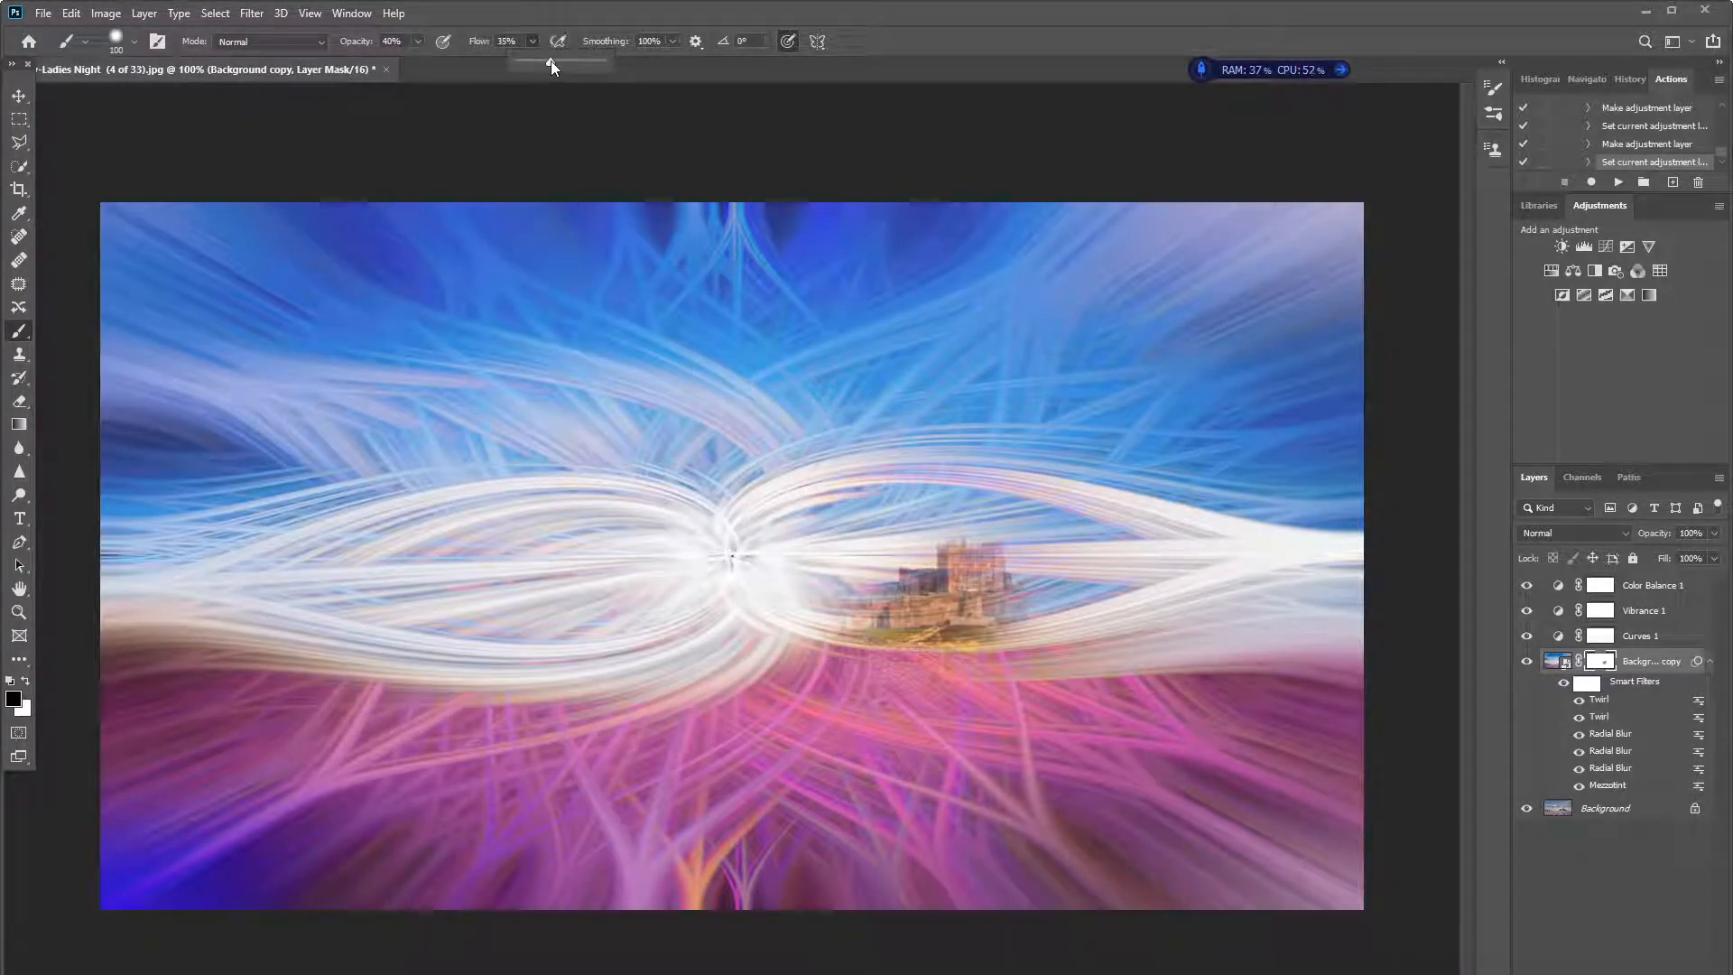
pyautogui.moveTo(936, 623)
pyautogui.mouseDown()
pyautogui.moveTo(912, 661)
pyautogui.moveTo(929, 654)
pyautogui.moveTo(913, 631)
pyautogui.moveTo(833, 645)
pyautogui.moveTo(782, 630)
pyautogui.moveTo(872, 618)
pyautogui.moveTo(837, 640)
pyautogui.moveTo(698, 651)
pyautogui.moveTo(836, 651)
pyautogui.moveTo(754, 682)
pyautogui.moveTo(934, 683)
pyautogui.moveTo(875, 687)
pyautogui.moveTo(939, 593)
pyautogui.moveTo(990, 619)
pyautogui.moveTo(936, 590)
pyautogui.moveTo(997, 574)
pyautogui.moveTo(931, 586)
pyautogui.moveTo(968, 541)
pyautogui.moveTo(805, 674)
pyautogui.moveTo(852, 644)
pyautogui.moveTo(808, 639)
pyautogui.moveTo(816, 623)
pyautogui.moveTo(736, 649)
pyautogui.moveTo(940, 671)
pyautogui.moveTo(837, 681)
pyautogui.moveTo(953, 655)
pyautogui.moveTo(1011, 574)
pyautogui.moveTo(1071, 680)
pyautogui.moveTo(1065, 588)
pyautogui.moveTo(1067, 629)
pyautogui.moveTo(1029, 643)
pyautogui.moveTo(965, 643)
pyautogui.moveTo(988, 636)
pyautogui.moveTo(962, 598)
pyautogui.moveTo(766, 652)
pyautogui.moveTo(822, 632)
pyautogui.moveTo(796, 631)
pyautogui.moveTo(753, 676)
pyautogui.moveTo(633, 693)
pyautogui.moveTo(1084, 695)
pyautogui.moveTo(1120, 646)
pyautogui.moveTo(1032, 609)
pyautogui.moveTo(1048, 632)
pyautogui.moveTo(1052, 586)
pyautogui.moveTo(994, 632)
pyautogui.moveTo(942, 605)
pyautogui.moveTo(916, 664)
pyautogui.moveTo(845, 614)
pyautogui.mouseUp()
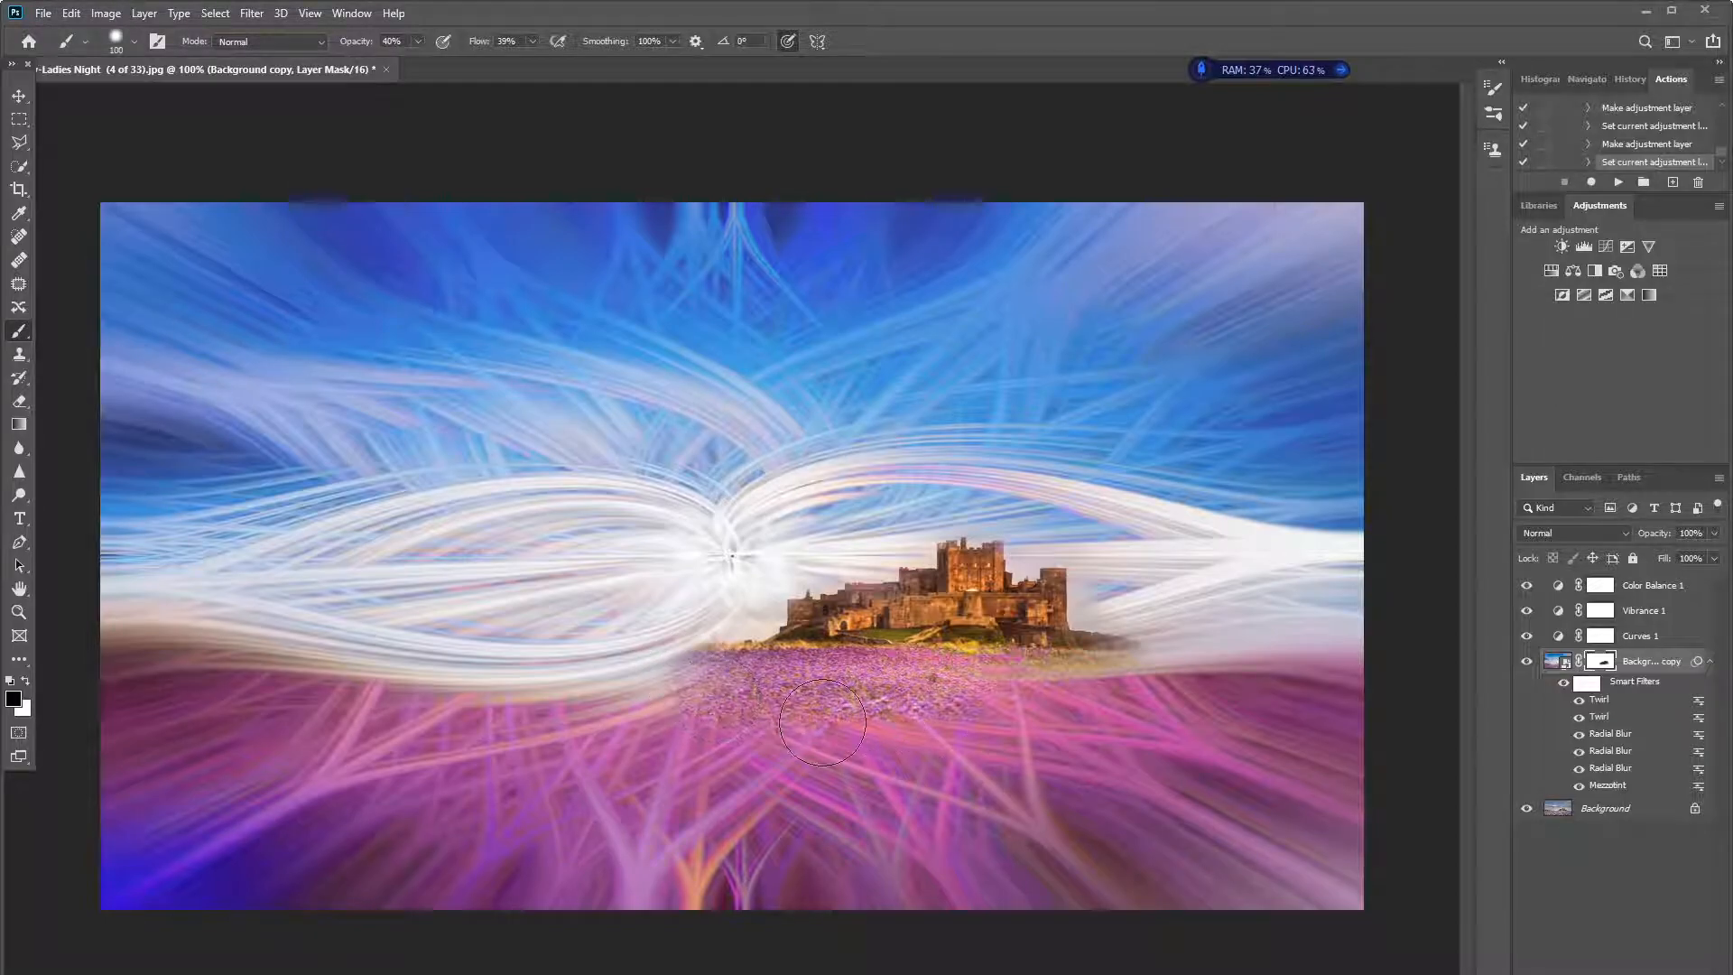
# - Paint the mask in white over the flower field below the castle to restore the twirl effect, and return to black
pyautogui.press('x')
pyautogui.moveTo(729, 690)
pyautogui.mouseDown()
pyautogui.moveTo(852, 712)
pyautogui.moveTo(745, 694)
pyautogui.moveTo(842, 721)
pyautogui.moveTo(711, 713)
pyautogui.moveTo(955, 717)
pyautogui.moveTo(760, 709)
pyautogui.moveTo(895, 702)
pyautogui.moveTo(747, 684)
pyautogui.moveTo(987, 693)
pyautogui.moveTo(747, 698)
pyautogui.moveTo(715, 665)
pyautogui.moveTo(988, 701)
pyautogui.moveTo(769, 706)
pyautogui.moveTo(921, 724)
pyautogui.moveTo(1067, 691)
pyautogui.moveTo(929, 732)
pyautogui.moveTo(1081, 714)
pyautogui.moveTo(892, 709)
pyautogui.moveTo(846, 685)
pyautogui.moveTo(1010, 695)
pyautogui.moveTo(756, 710)
pyautogui.moveTo(805, 698)
pyautogui.moveTo(703, 673)
pyautogui.moveTo(855, 712)
pyautogui.moveTo(807, 695)
pyautogui.moveTo(973, 697)
pyautogui.moveTo(707, 681)
pyautogui.moveTo(902, 712)
pyautogui.moveTo(720, 665)
pyautogui.moveTo(726, 703)
pyautogui.moveTo(636, 651)
pyautogui.moveTo(759, 736)
pyautogui.moveTo(835, 758)
pyautogui.moveTo(1157, 708)
pyautogui.moveTo(1008, 689)
pyautogui.moveTo(948, 573)
pyautogui.moveTo(981, 584)
pyautogui.moveTo(962, 612)
pyautogui.moveTo(853, 623)
pyautogui.moveTo(1057, 622)
pyautogui.moveTo(893, 597)
pyautogui.mouseUp()
pyautogui.press('x')
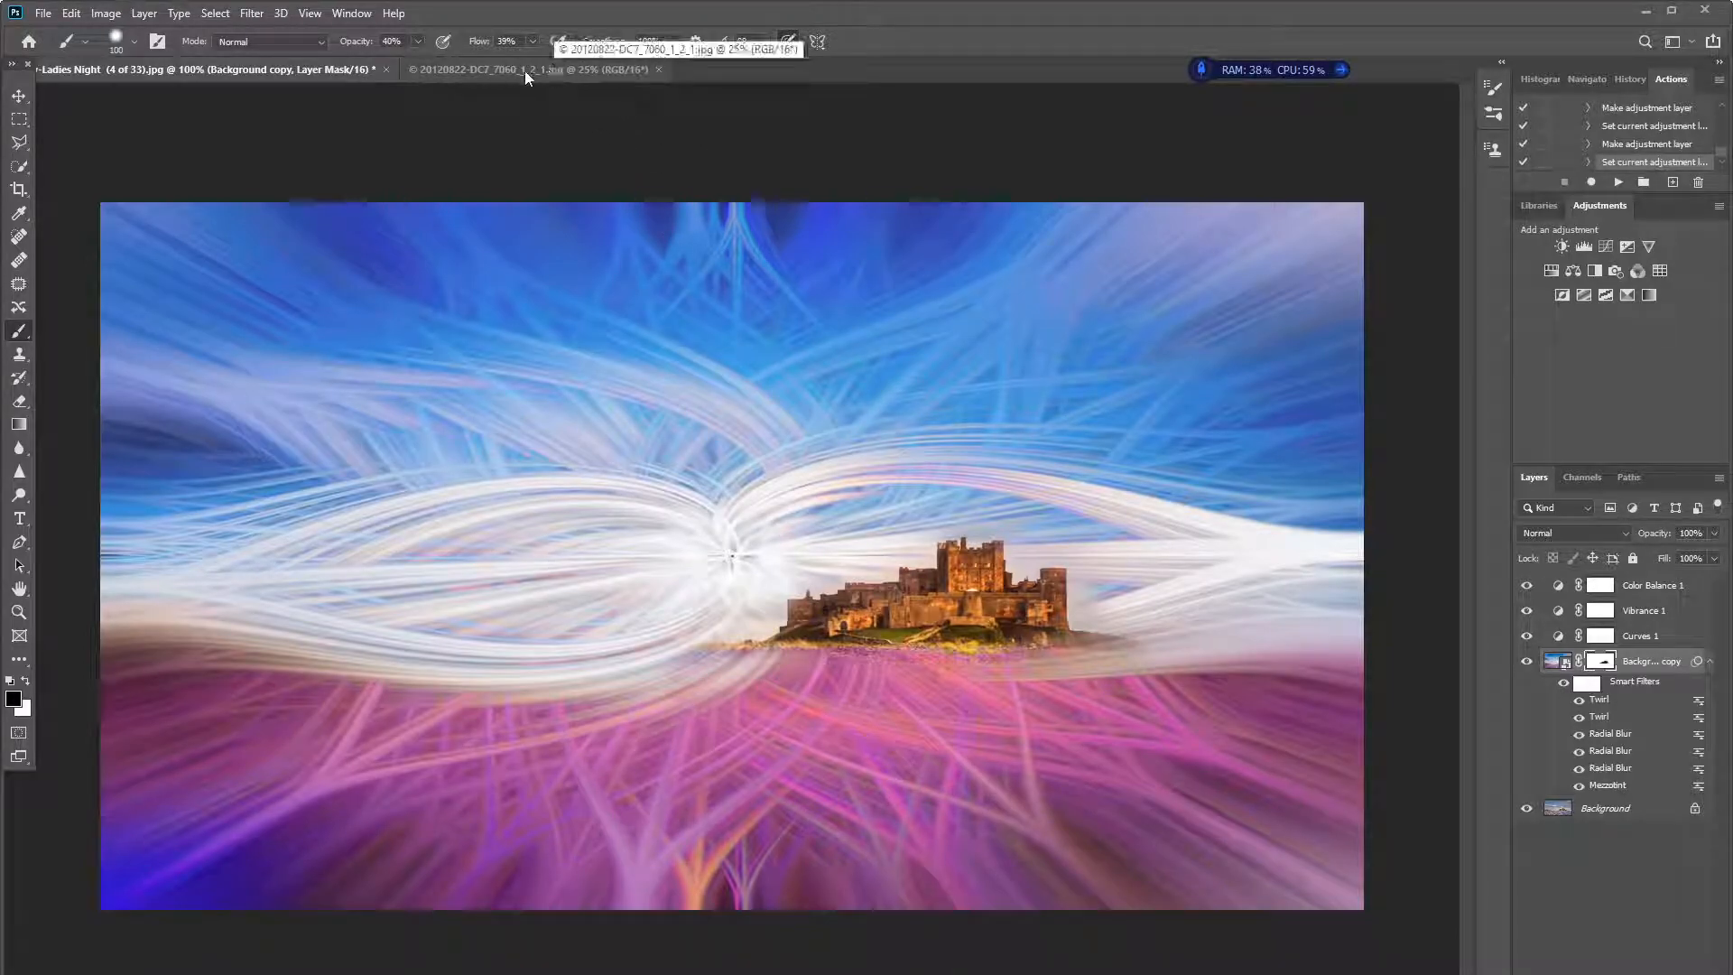
# - Switch to the river bridge photo and play the Twirl 1 action from the Youtube Videos set on it
pyautogui.click(525, 71)
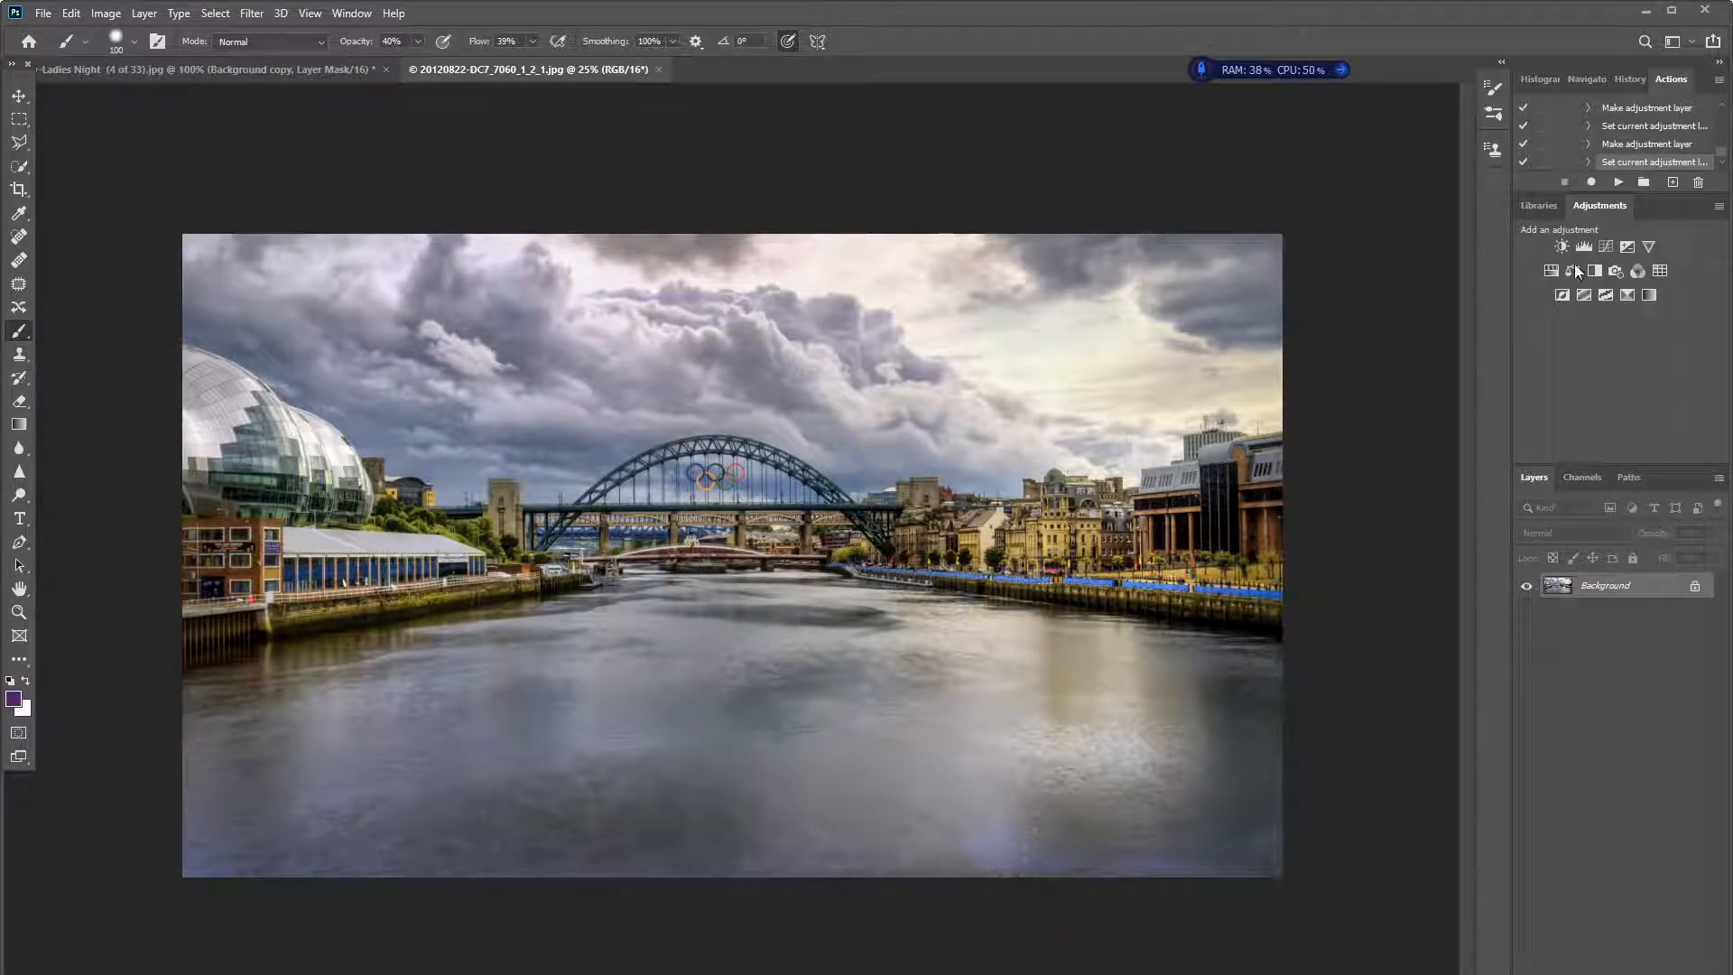
pyautogui.scroll(-4, 1722, 153)
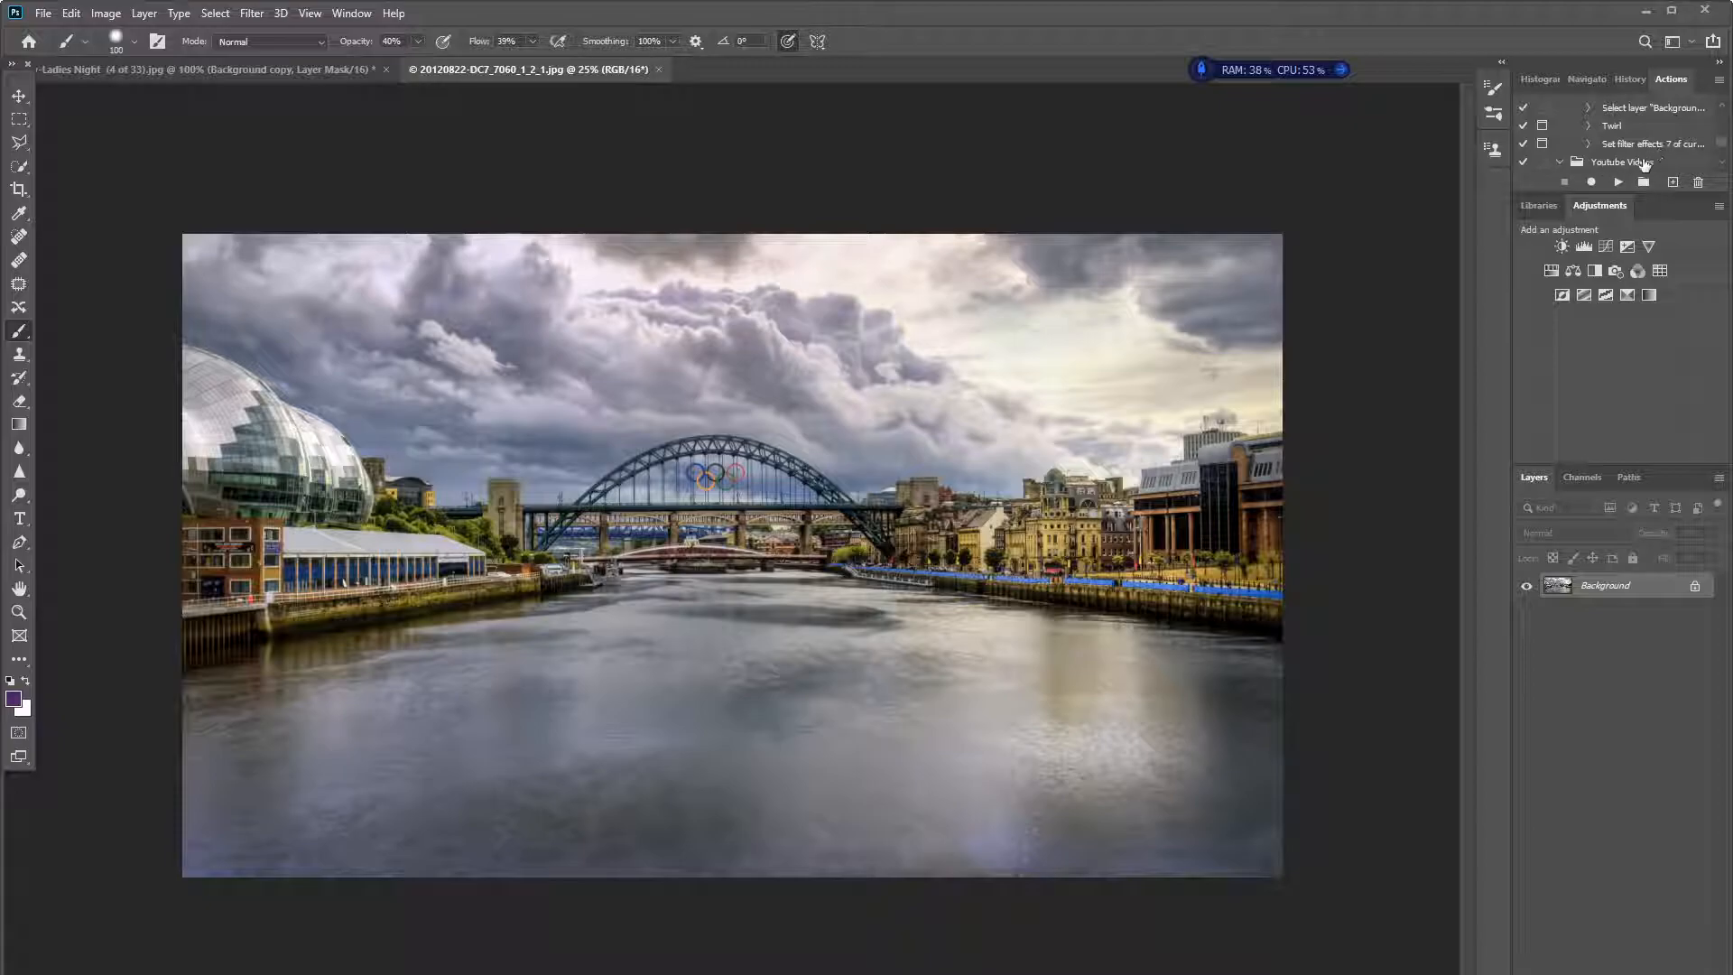
pyautogui.moveTo(1663, 72); pyautogui.dragTo(1237, 91)
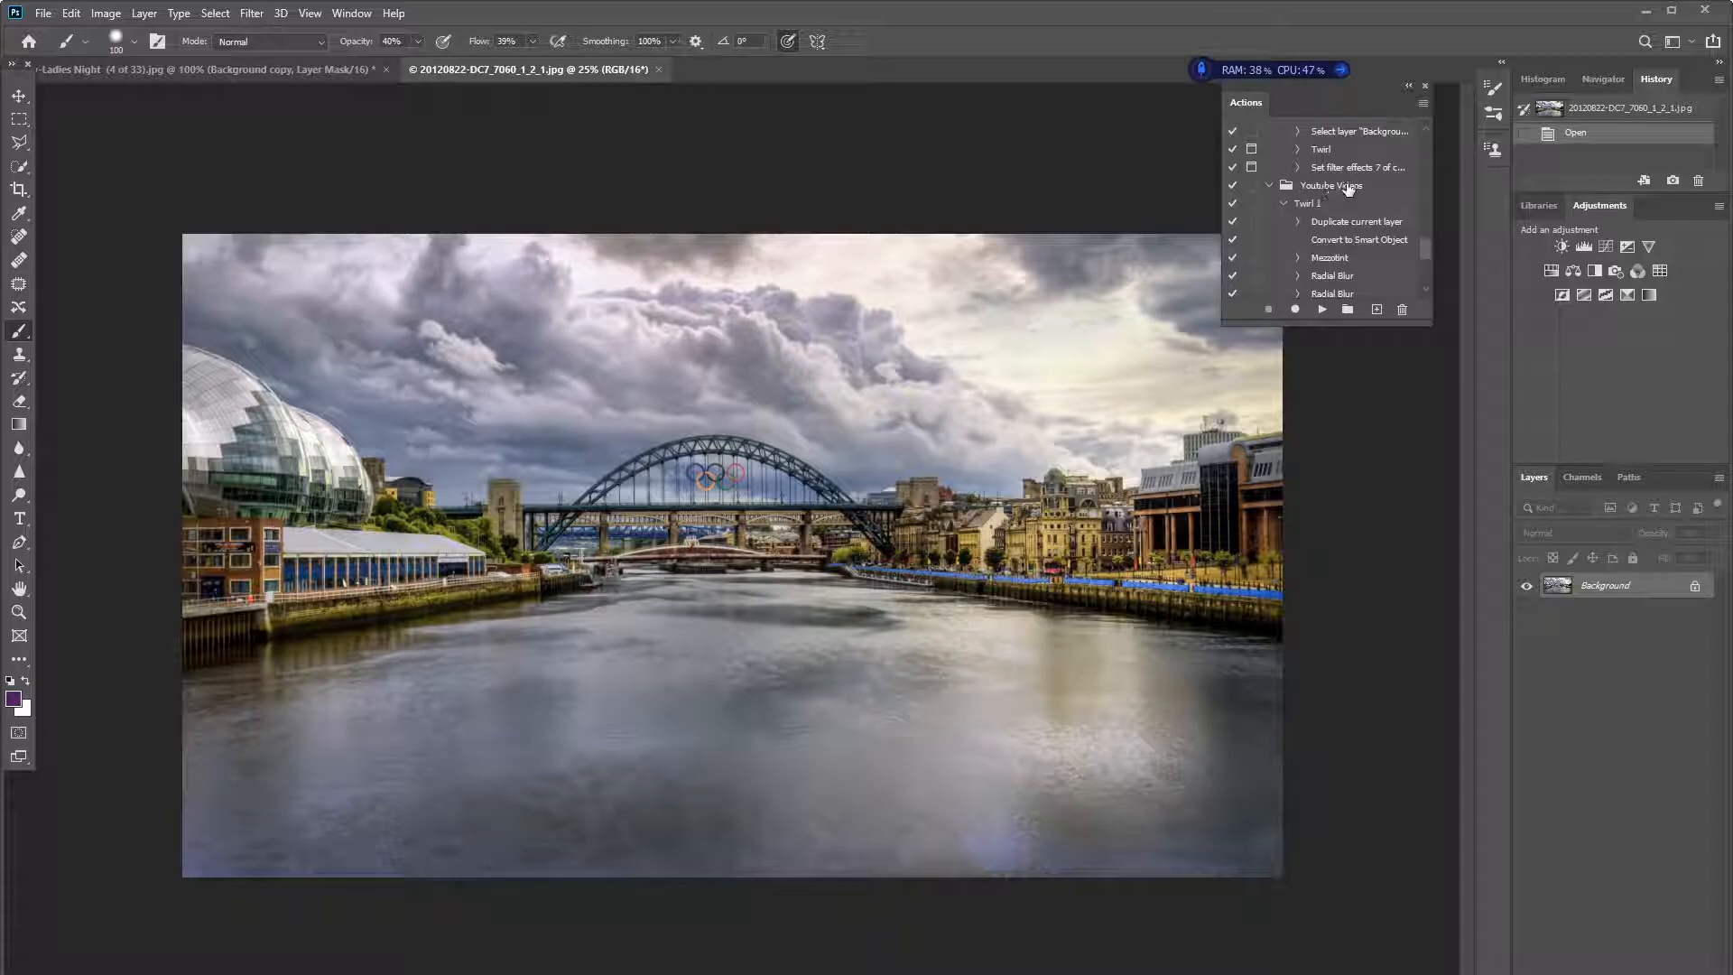
pyautogui.click(1305, 207)
pyautogui.click(1322, 310)
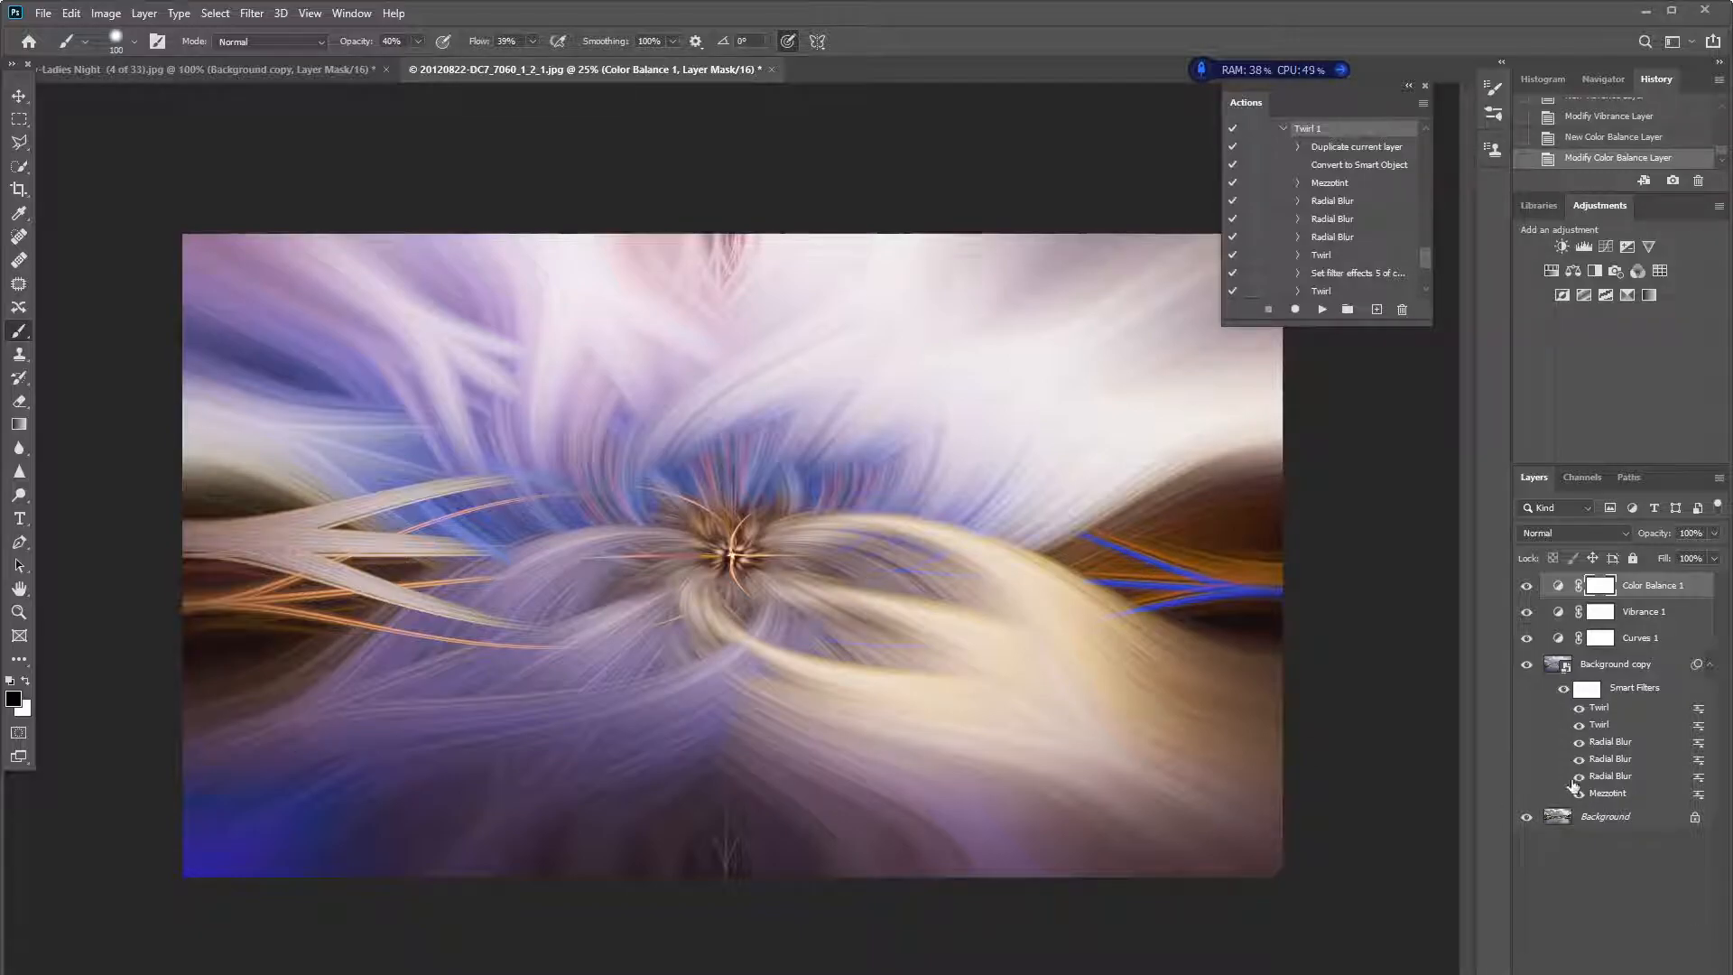
# - Add a layer mask to the bridge photo's Background copy and paint in black with an 800 px brush over the bridge
pyautogui.click(1626, 665)
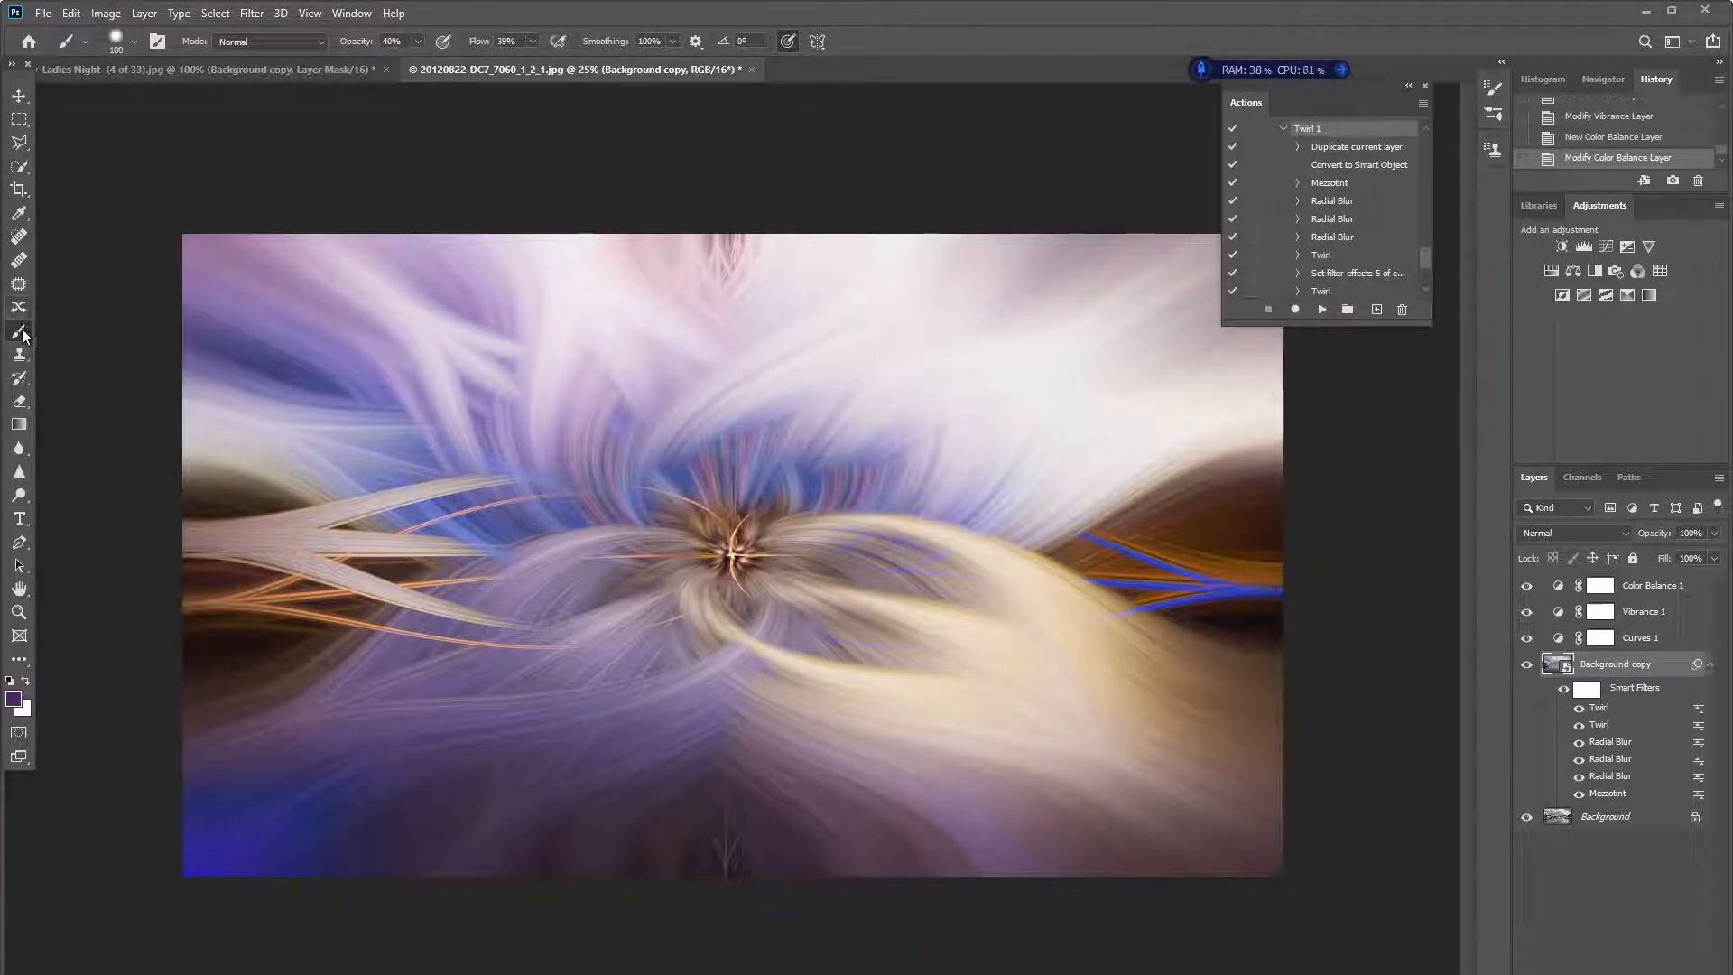
pyautogui.moveTo(1605, 672); pyautogui.dragTo(1606, 971)
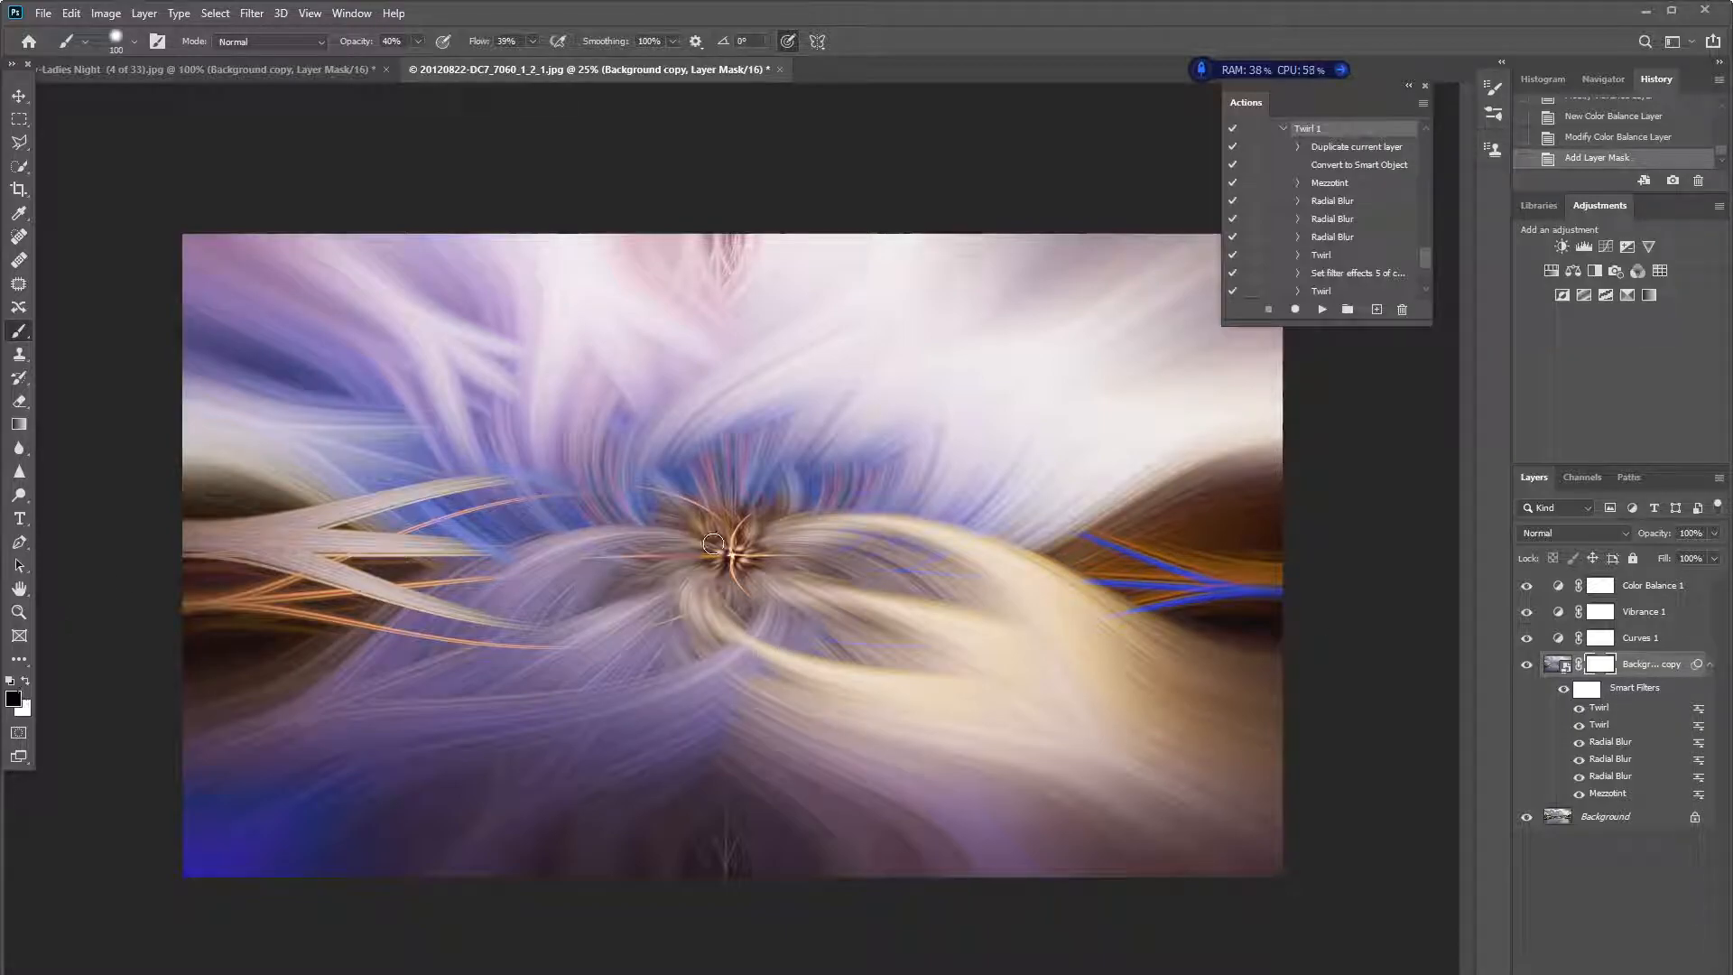
pyautogui.press(']')
pyautogui.press(']')
pyautogui.press(']')
pyautogui.press(']')
pyautogui.press(']')
pyautogui.press(']')
pyautogui.press(']')
pyautogui.moveTo(736, 558)
pyautogui.mouseDown()
pyautogui.moveTo(688, 572)
pyautogui.moveTo(717, 550)
pyautogui.moveTo(725, 570)
pyautogui.moveTo(783, 557)
pyautogui.moveTo(581, 578)
pyautogui.moveTo(827, 516)
pyautogui.moveTo(705, 495)
pyautogui.moveTo(643, 520)
pyautogui.moveTo(835, 518)
pyautogui.moveTo(569, 534)
pyautogui.moveTo(728, 499)
pyautogui.moveTo(434, 575)
pyautogui.moveTo(472, 581)
pyautogui.moveTo(497, 548)
pyautogui.moveTo(661, 528)
pyautogui.mouseUp()
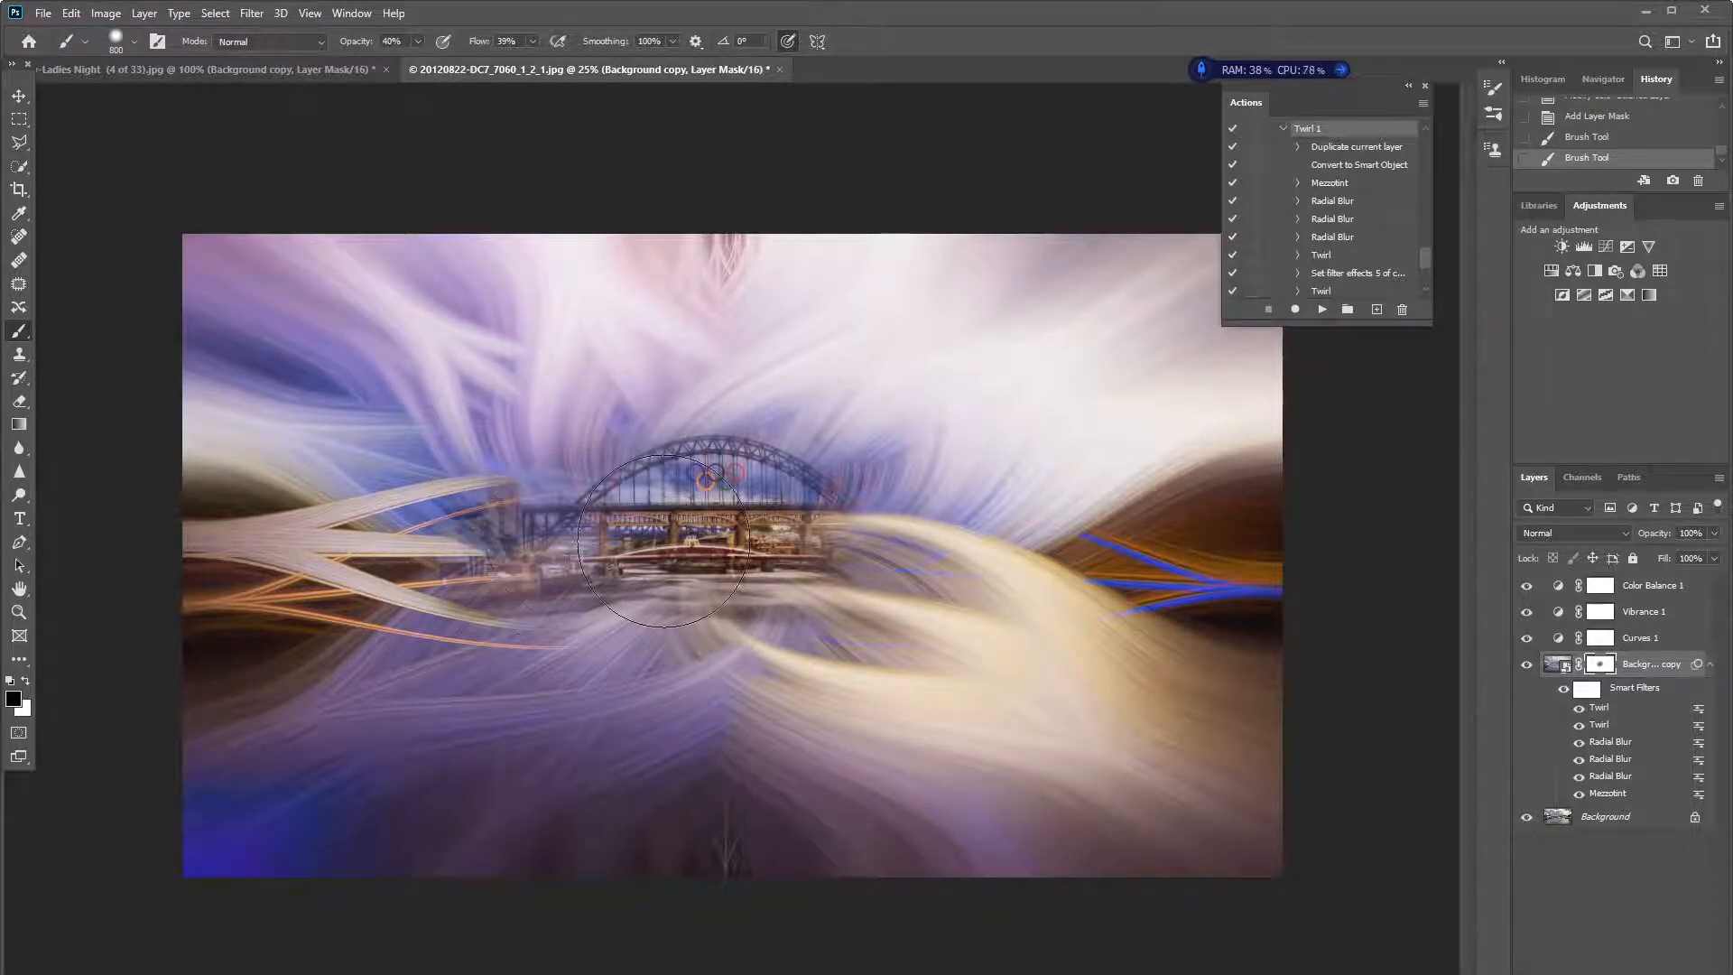
# - Paint the mask in black along the riverbanks to reveal the buildings on both sides of the bridge
pyautogui.moveTo(961, 542); pyautogui.dragTo(1038, 560)
pyautogui.moveTo(560, 559)
pyautogui.mouseDown()
pyautogui.moveTo(236, 592)
pyautogui.moveTo(1069, 566)
pyautogui.moveTo(1200, 542)
pyautogui.moveTo(1120, 540)
pyautogui.mouseUp()
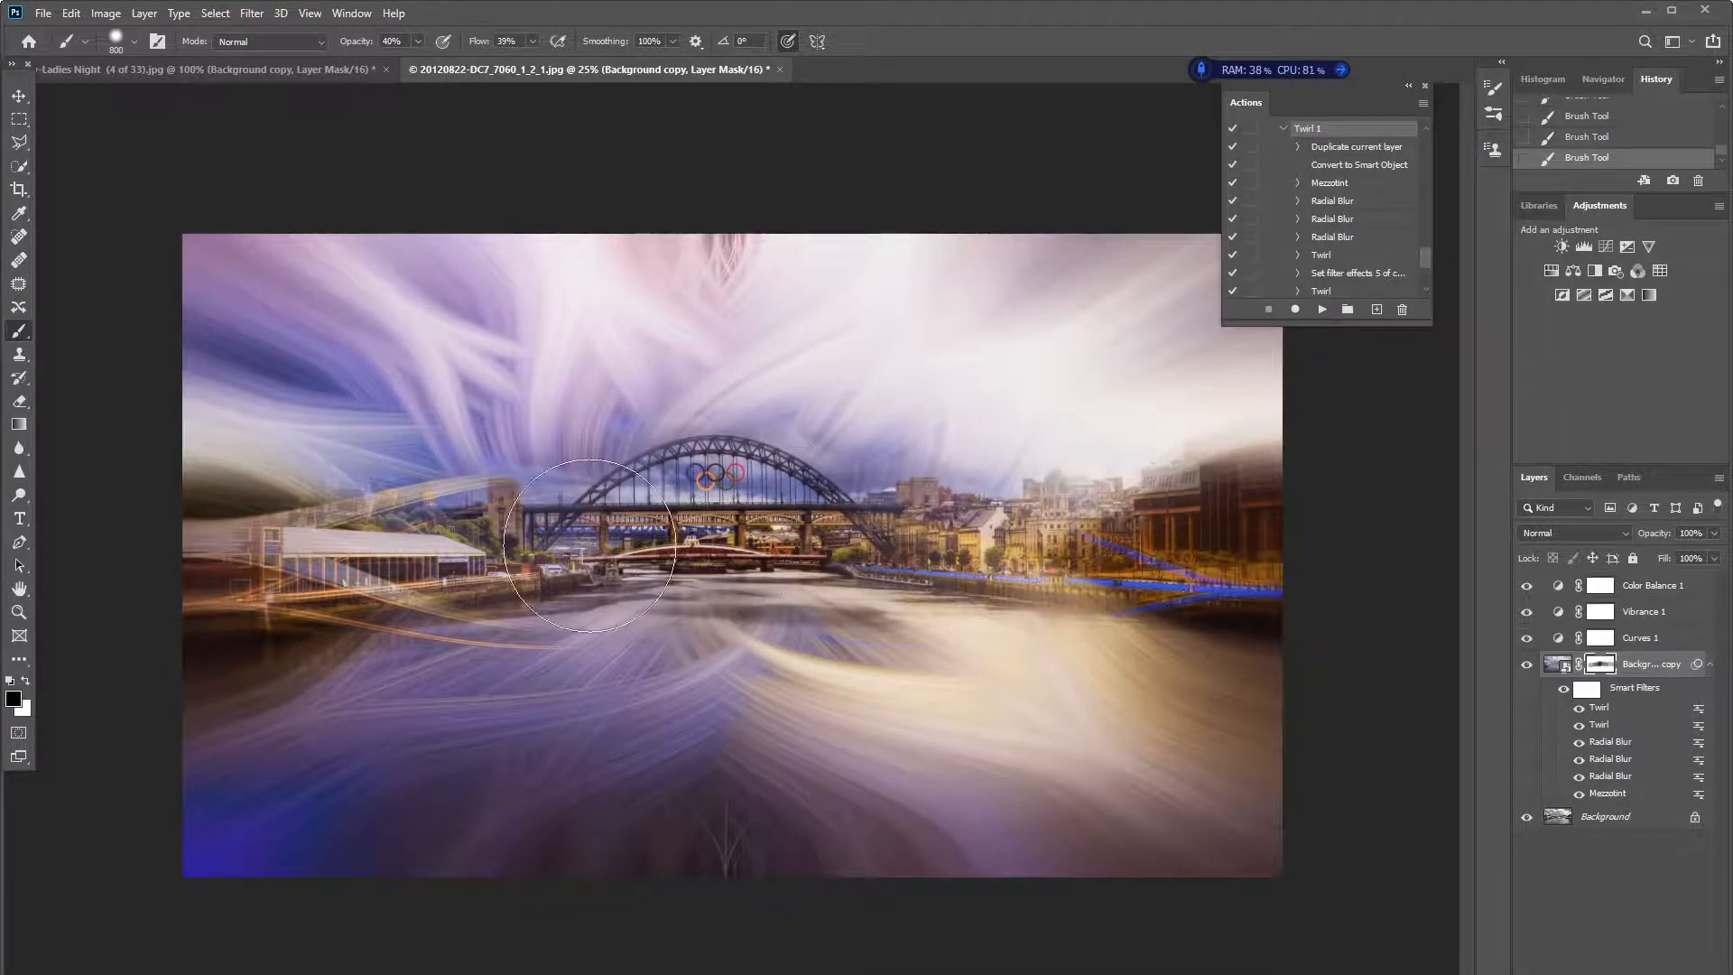
pyautogui.moveTo(412, 542)
pyautogui.mouseDown()
pyautogui.moveTo(195, 594)
pyautogui.moveTo(402, 539)
pyautogui.moveTo(361, 557)
pyautogui.mouseUp()
pyautogui.moveTo(909, 502)
pyautogui.mouseDown()
pyautogui.moveTo(1320, 544)
pyautogui.moveTo(780, 517)
pyautogui.moveTo(370, 564)
pyautogui.mouseUp()
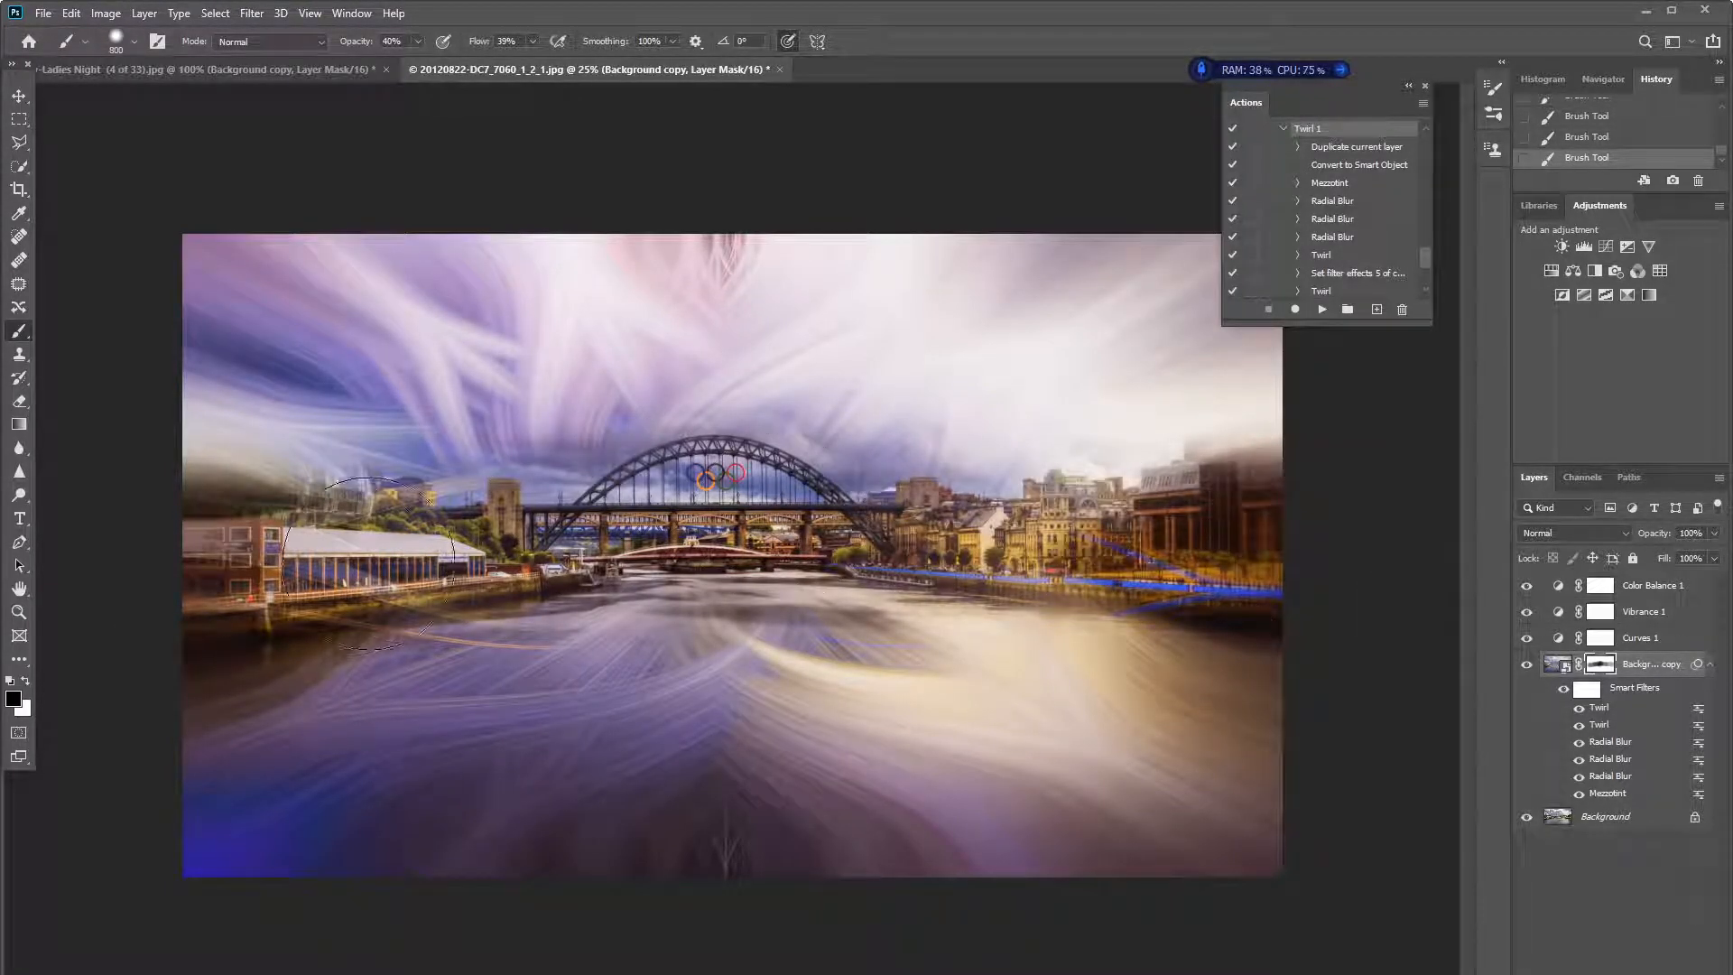